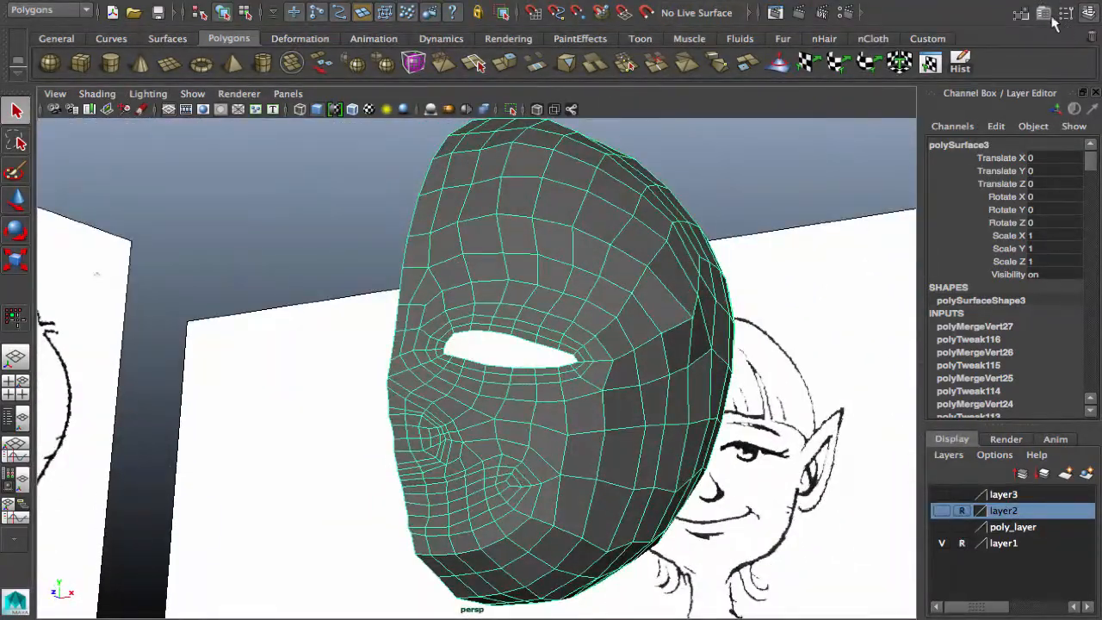
# Show the tool settings in a narrowed panel and close the channel box to leave more room for the model
pyautogui.click(1066, 13)
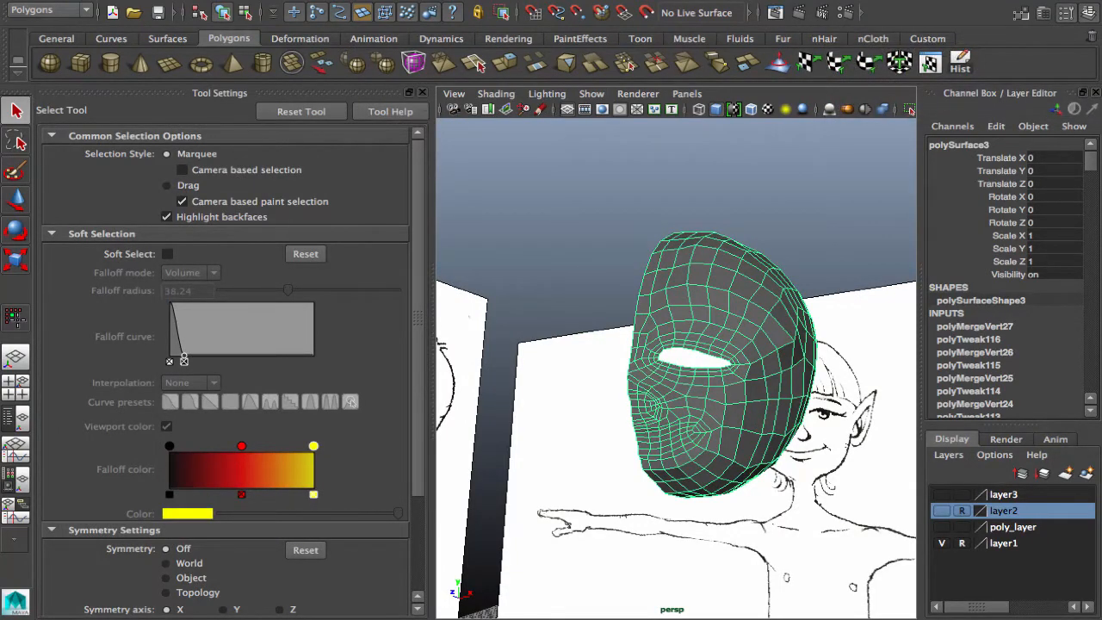
pyautogui.click(1094, 93)
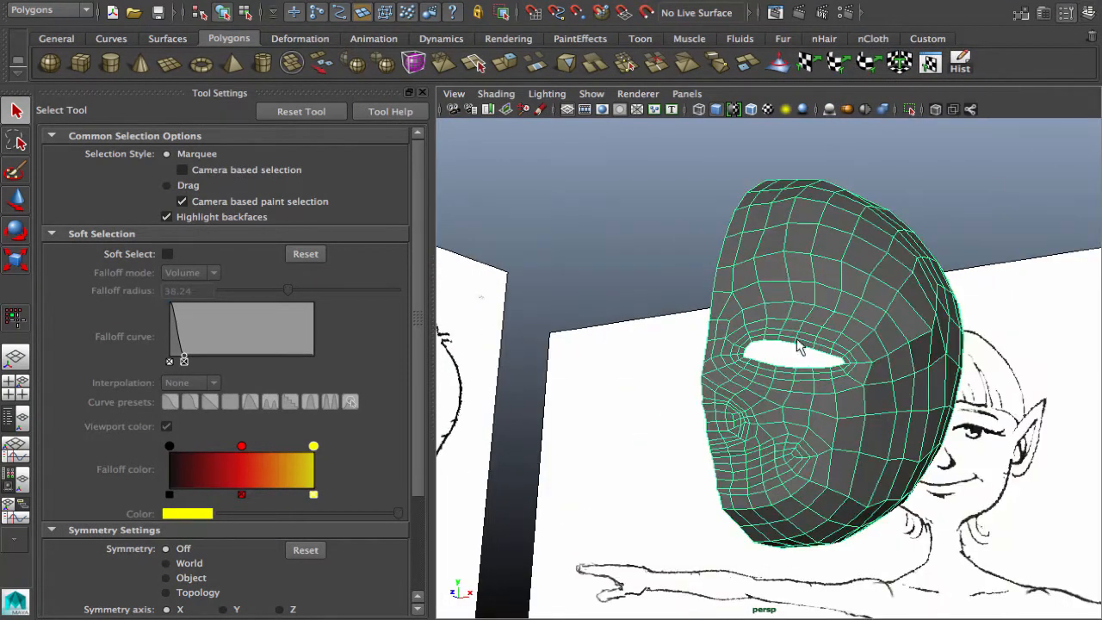
pyautogui.keyDown('alt'); pyautogui.moveTo(803, 405); pyautogui.dragTo(733, 407); pyautogui.keyUp('alt')
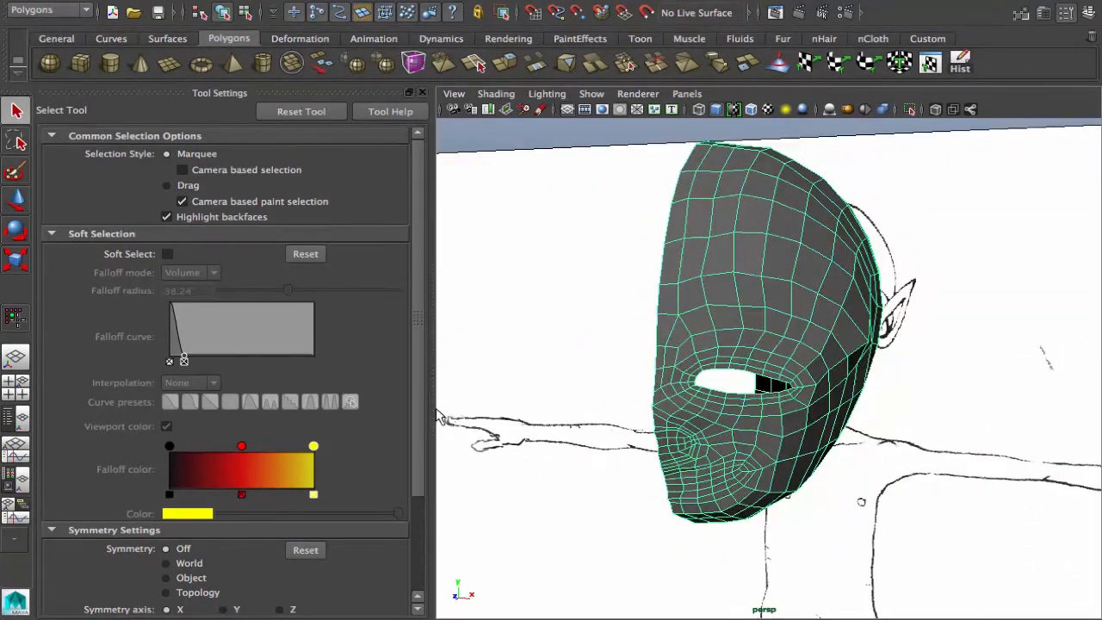
pyautogui.moveTo(441, 418); pyautogui.dragTo(290, 409)
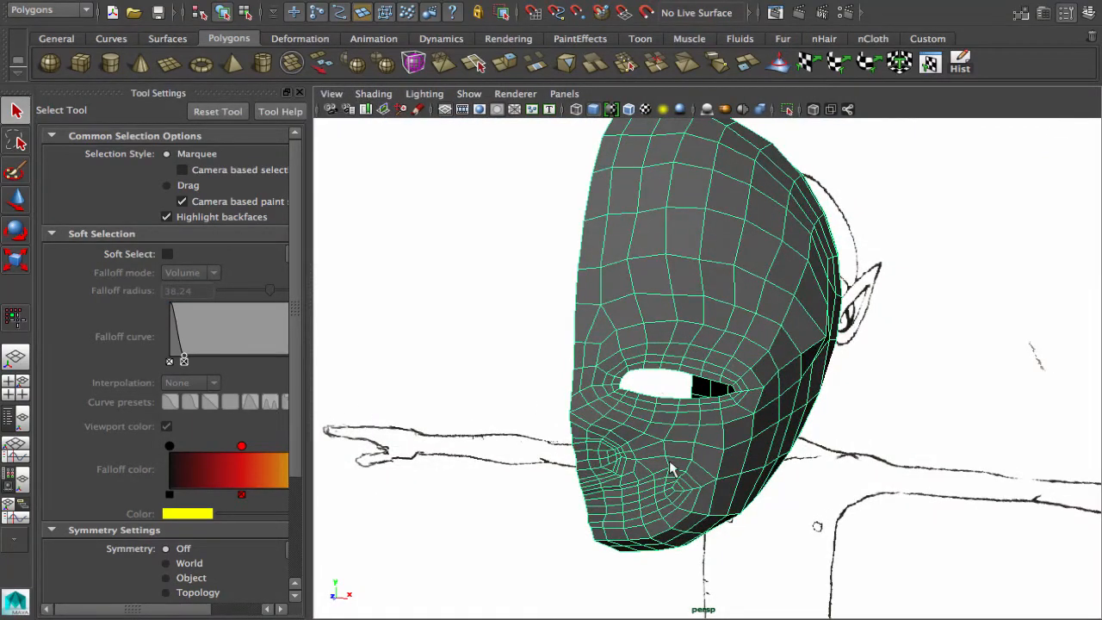
pyautogui.keyDown('alt'); pyautogui.moveTo(672, 469); pyautogui.dragTo(623, 445); pyautogui.keyUp('alt')
# Compare the half-face mesh with the reference drawings in the front view and up close along the side-view facial profile
pyautogui.press('space')
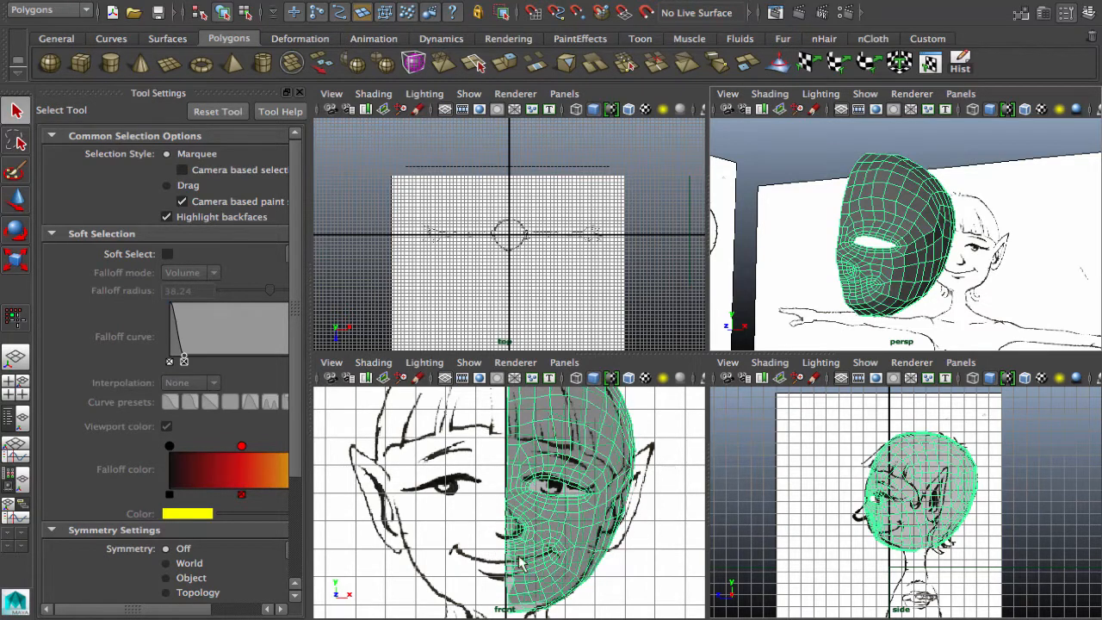
pyautogui.press('space')
pyautogui.press('space')
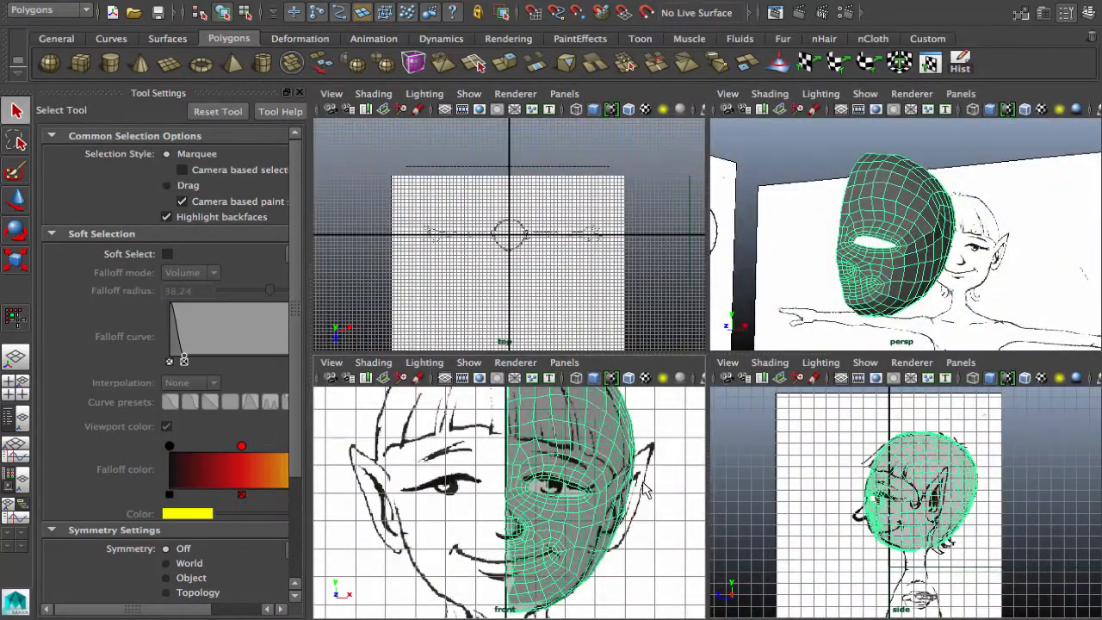
pyautogui.press('space')
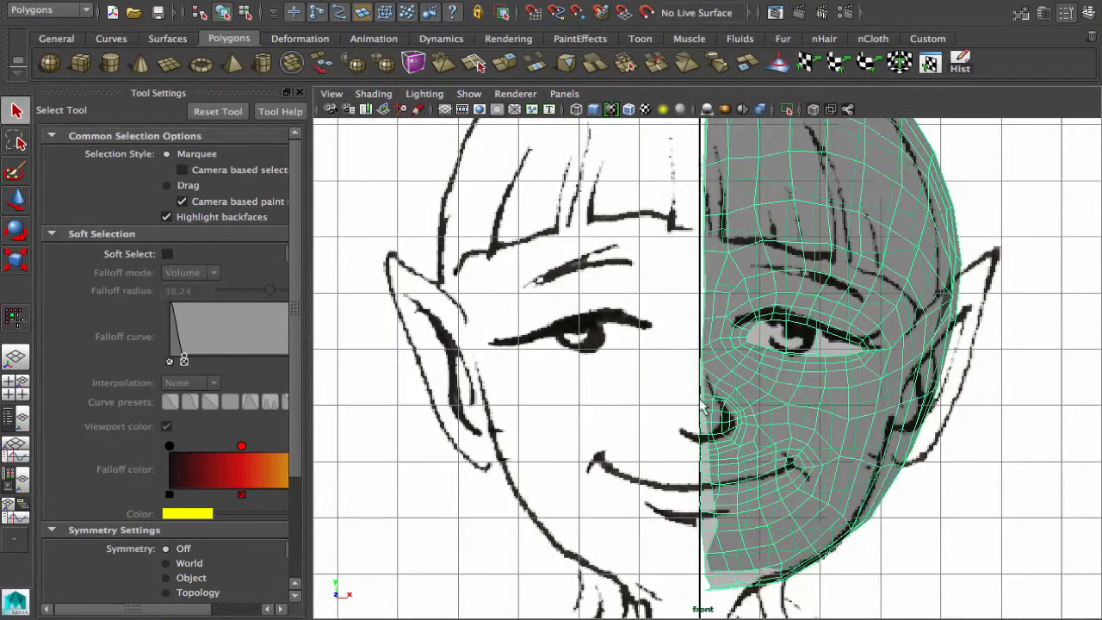
pyautogui.press('space')
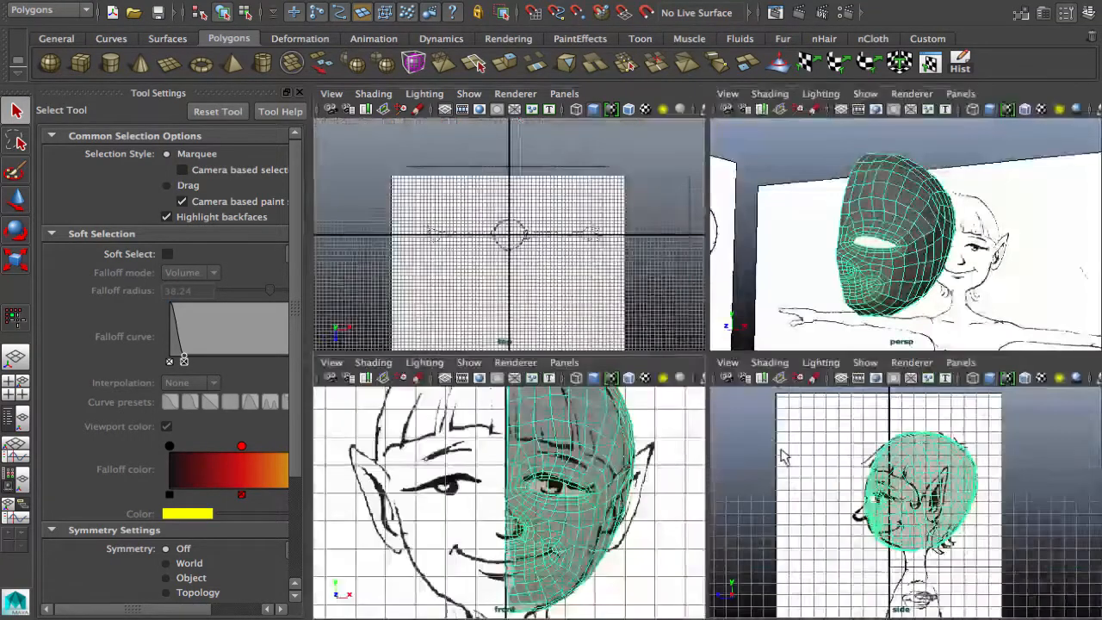
pyautogui.press('space')
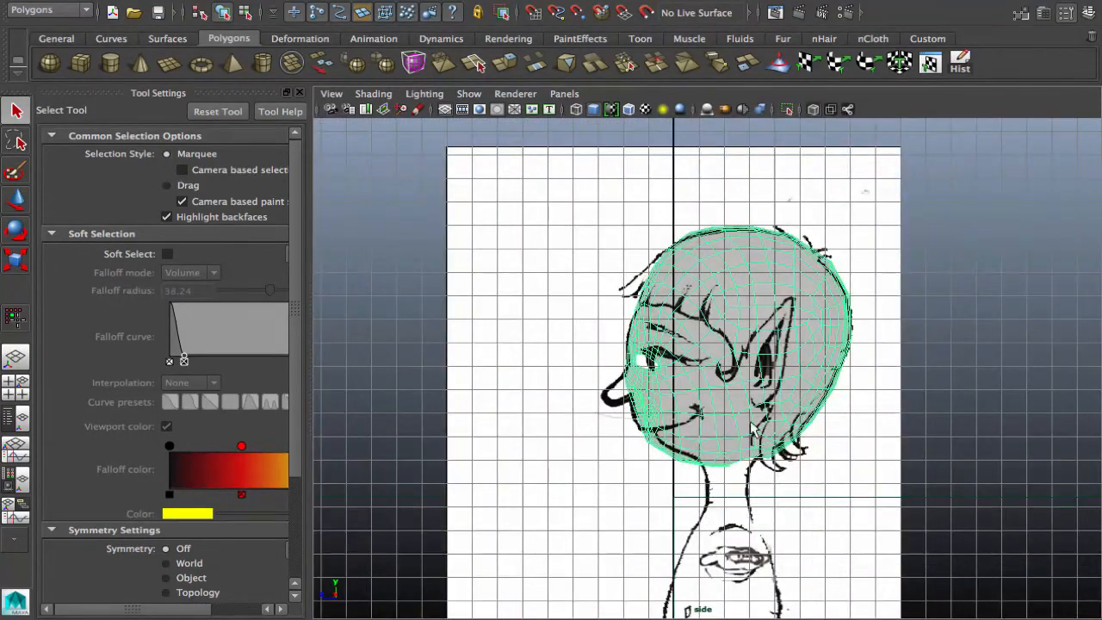
pyautogui.keyDown('ctrl'); pyautogui.moveTo(754, 431); pyautogui.dragTo(794, 397, button='right'); pyautogui.keyUp('ctrl')
pyautogui.click(662, 398)
pyautogui.keyDown('alt'); pyautogui.moveTo(794, 397); pyautogui.dragTo(832, 364, button='middle'); pyautogui.keyUp('alt')
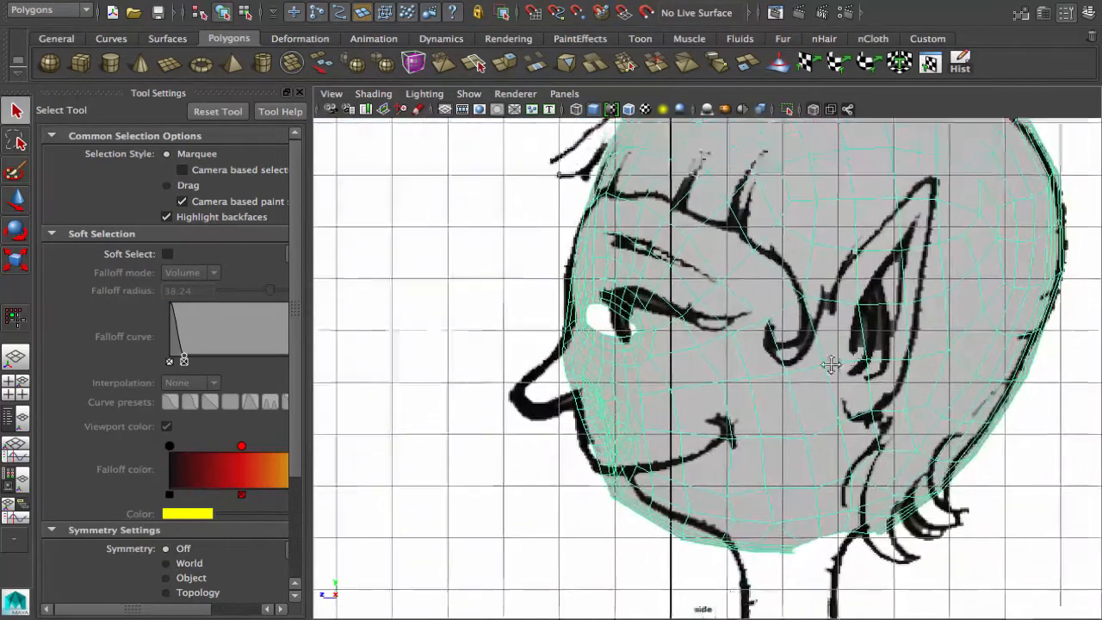
pyautogui.keyDown('alt'); pyautogui.moveTo(832, 364); pyautogui.dragTo(819, 402, button='right'); pyautogui.keyUp('alt')
pyautogui.keyDown('alt'); pyautogui.moveTo(819, 401); pyautogui.dragTo(863, 326, button='middle'); pyautogui.keyUp('alt')
pyautogui.keyDown('alt'); pyautogui.moveTo(864, 325); pyautogui.dragTo(806, 373); pyautogui.keyUp('alt')
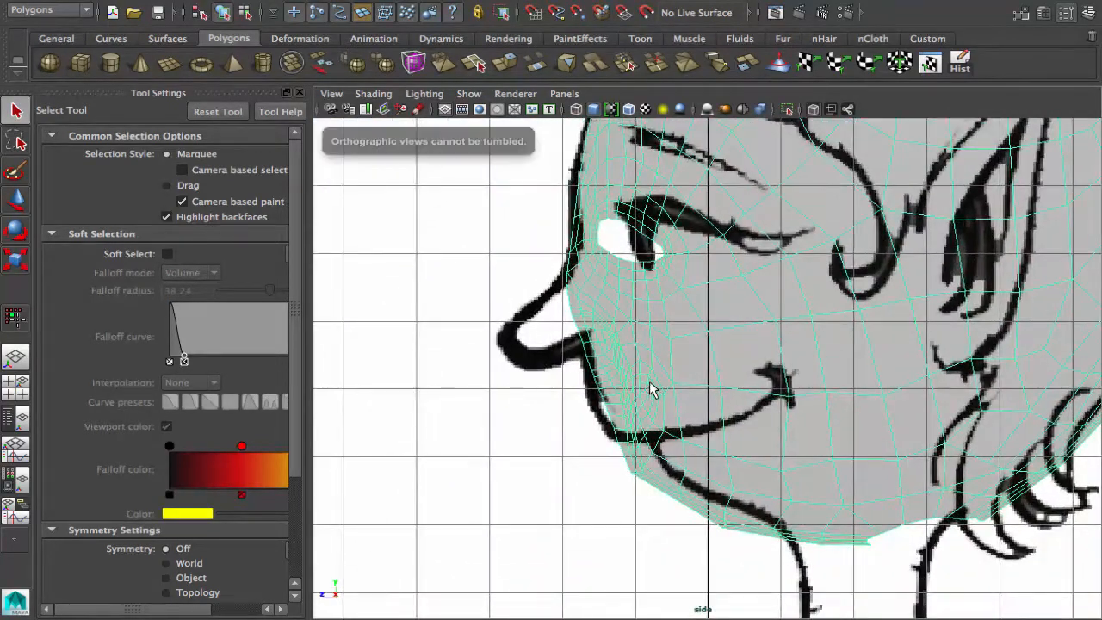
# Enable soft selection for the mesh vertices and move the vertex beside the eye's outer corner back towards the ear
pyautogui.moveTo(608, 369); pyautogui.dragTo(563, 350, button='right')
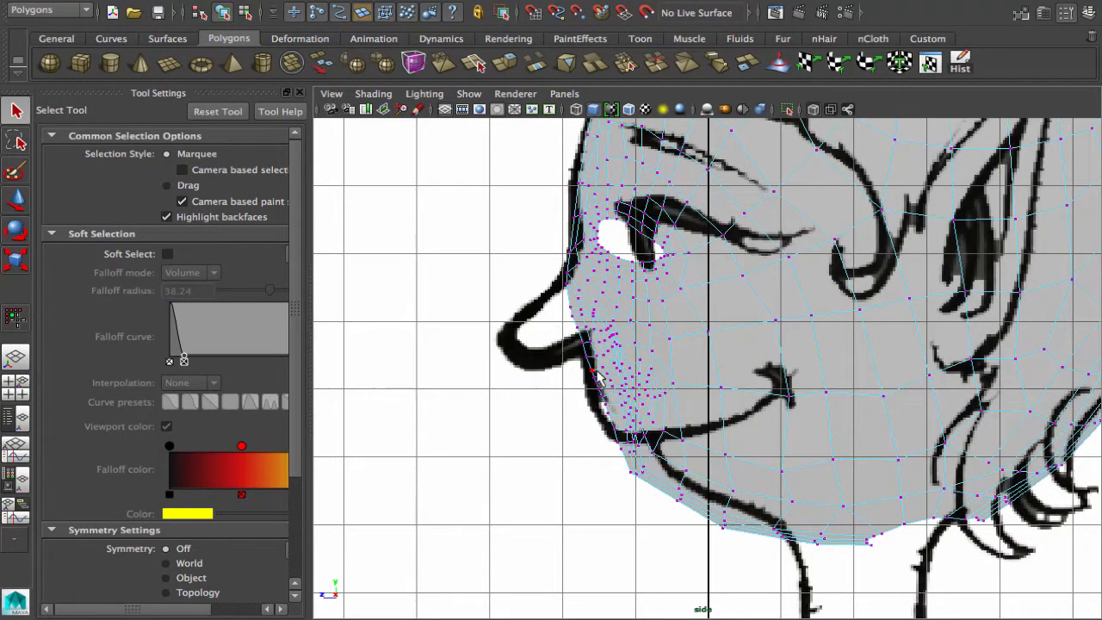
pyautogui.click(167, 255)
pyautogui.click(689, 261)
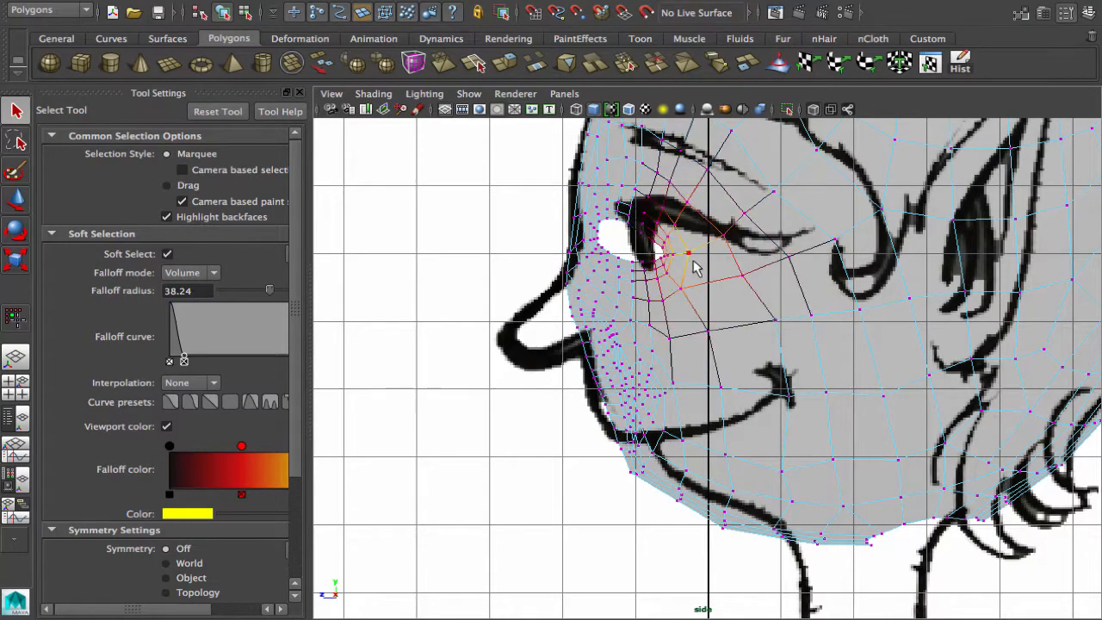
pyautogui.press('w')
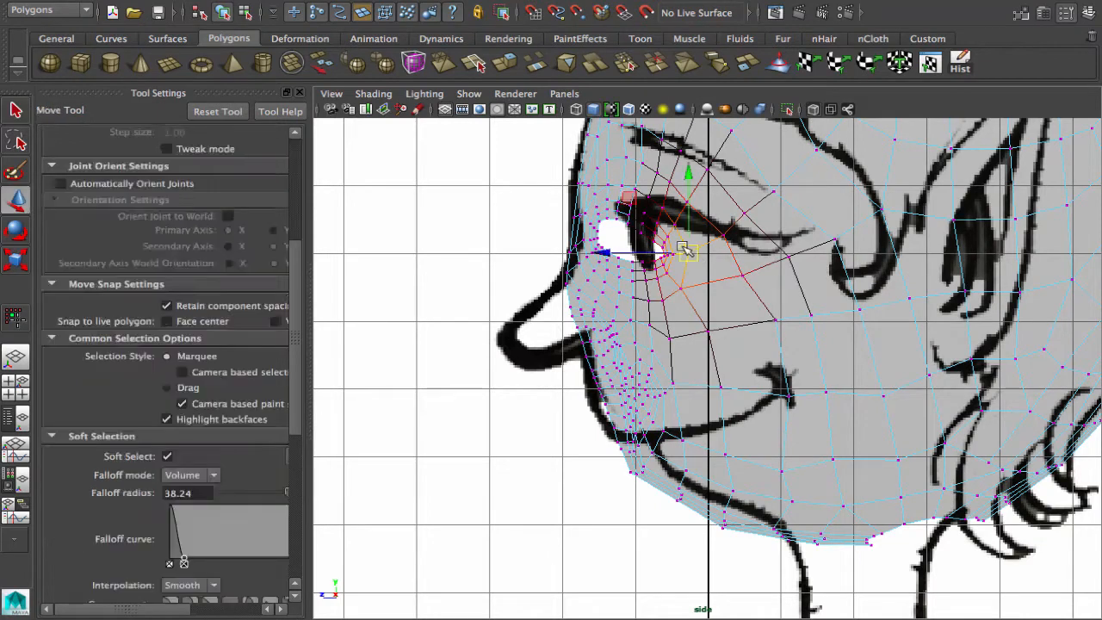
pyautogui.moveTo(605, 251); pyautogui.dragTo(732, 255)
pyautogui.click(791, 256)
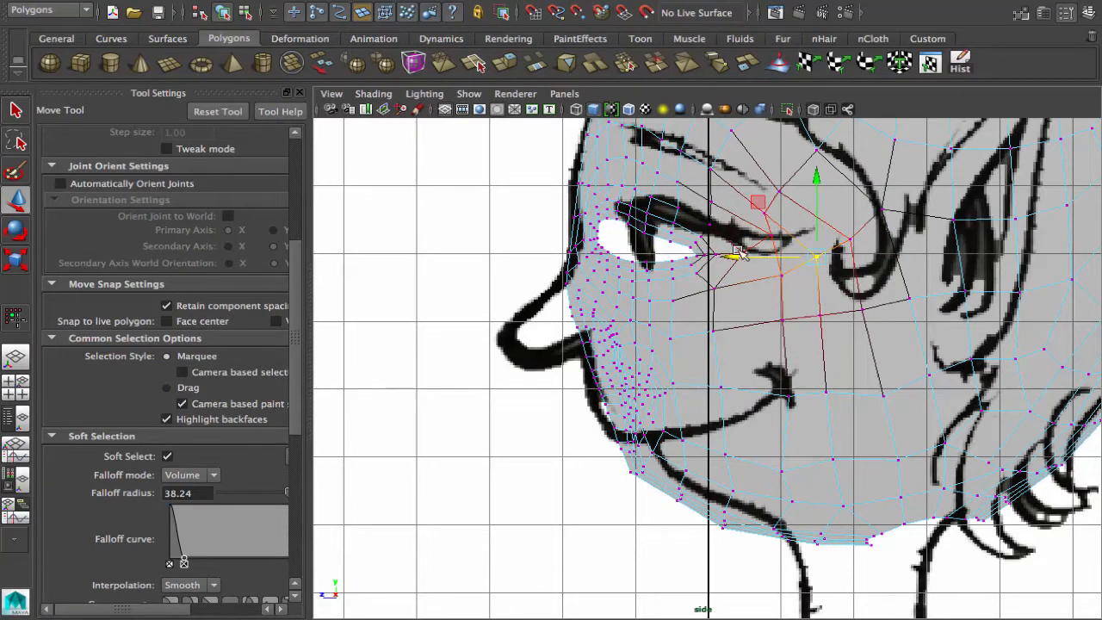
# Move the vertex just above the eye's outer corner back towards the ear, onto the tail of the drawn eyelid
pyautogui.moveTo(779, 222); pyautogui.dragTo(747, 198)
pyautogui.moveTo(683, 212); pyautogui.dragTo(690, 235)
pyautogui.click(793, 234)
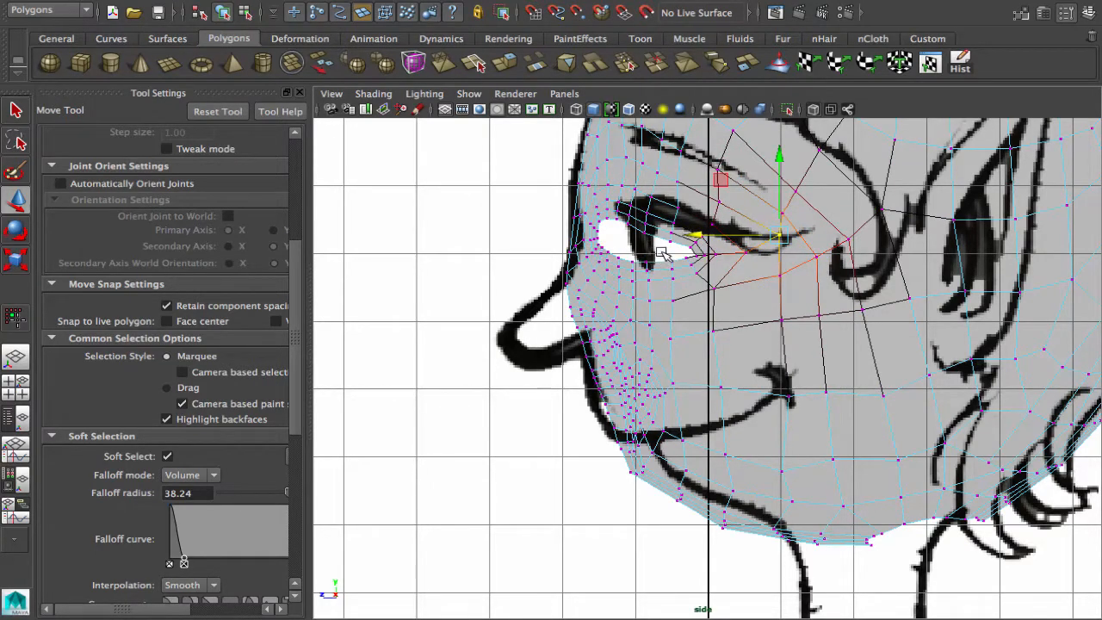
pyautogui.keyDown('alt'); pyautogui.moveTo(590, 248); pyautogui.dragTo(602, 291, button='middle'); pyautogui.keyUp('alt')
pyautogui.keyDown('alt'); pyautogui.moveTo(602, 291); pyautogui.dragTo(697, 345, button='right'); pyautogui.keyUp('alt')
pyautogui.keyDown('alt'); pyautogui.moveTo(698, 345); pyautogui.dragTo(711, 411, button='middle'); pyautogui.keyUp('alt')
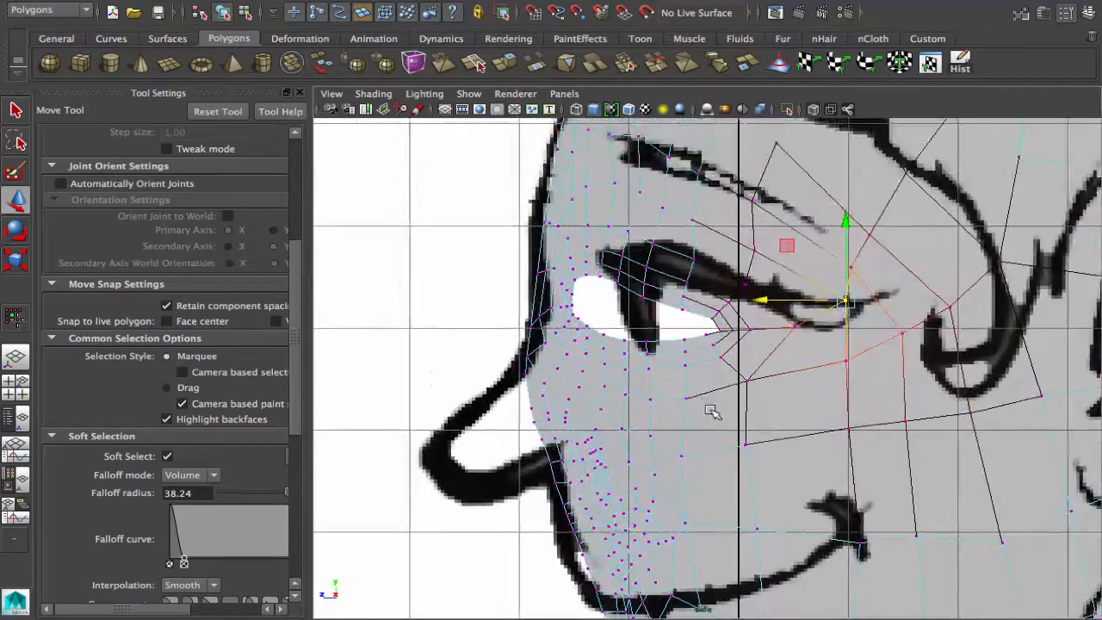
pyautogui.keyDown('alt'); pyautogui.moveTo(711, 412); pyautogui.dragTo(729, 366, button='right'); pyautogui.keyUp('alt')
pyautogui.keyDown('alt'); pyautogui.moveTo(728, 366); pyautogui.dragTo(709, 389, button='middle'); pyautogui.keyUp('alt')
pyautogui.moveTo(872, 285); pyautogui.dragTo(778, 314)
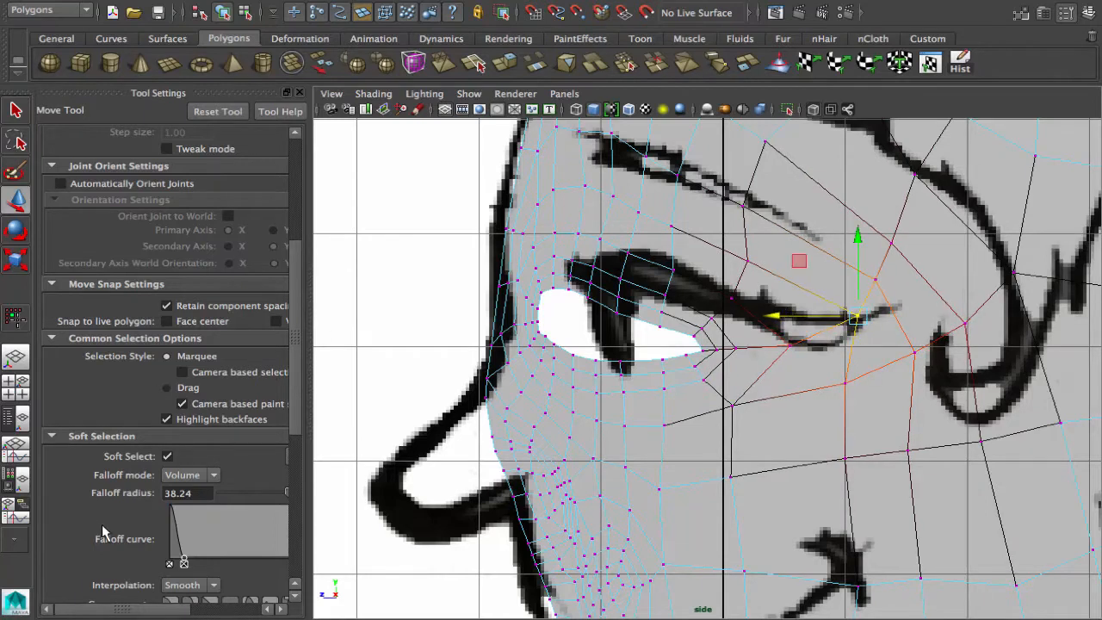
# Widen the soft-selection falloff curve and move the outer upper-eyelid vertices back towards the ear
pyautogui.moveTo(184, 562); pyautogui.dragTo(188, 563)
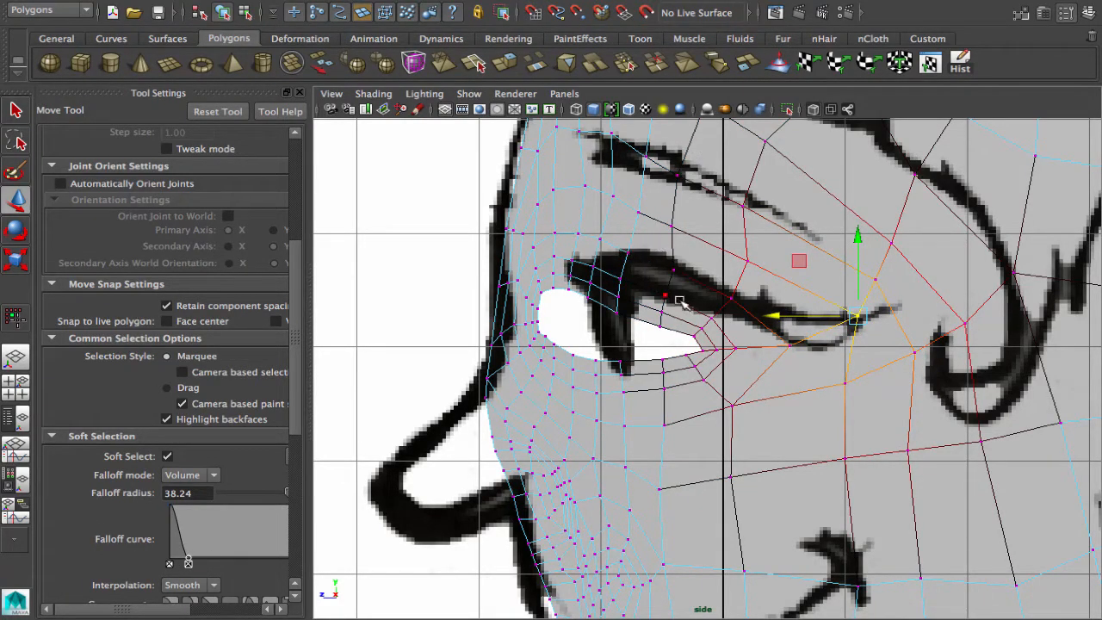
pyautogui.moveTo(644, 284); pyautogui.dragTo(673, 334)
pyautogui.moveTo(576, 311); pyautogui.dragTo(631, 314)
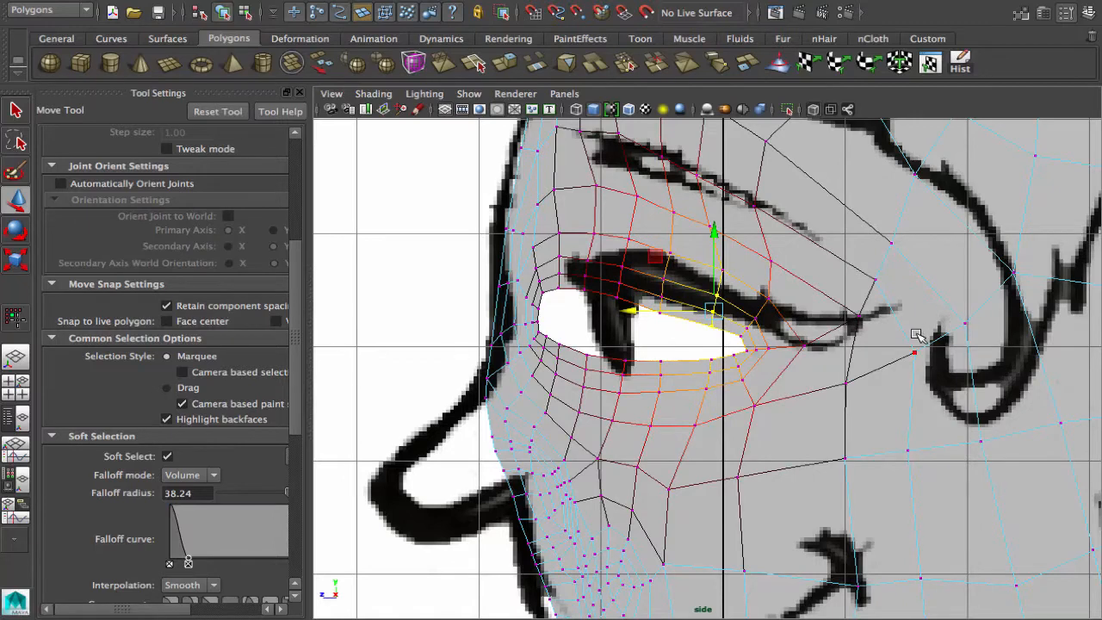
# Move the temple vertex and the vertex above the eyebrow back towards the ear in the side view
pyautogui.keyDown('alt'); pyautogui.moveTo(916, 334); pyautogui.dragTo(831, 396, button='middle'); pyautogui.keyUp('alt')
pyautogui.scroll(-3, 831, 397)
pyautogui.moveTo(926, 377); pyautogui.dragTo(828, 351)
pyautogui.moveTo(757, 250); pyautogui.dragTo(819, 304)
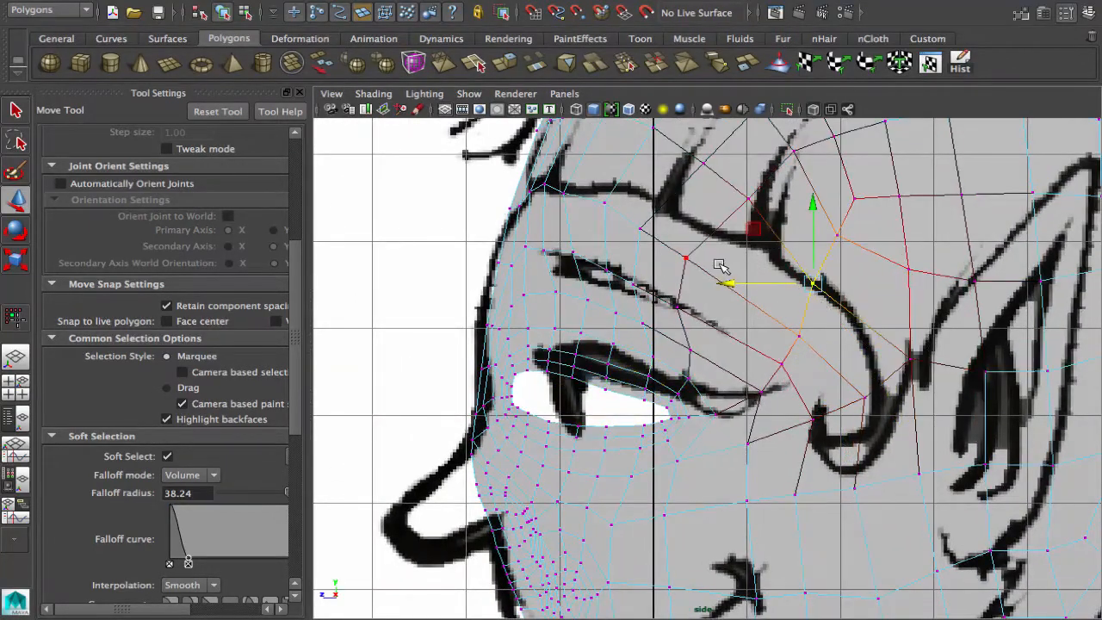
pyautogui.moveTo(728, 284); pyautogui.dragTo(753, 283)
pyautogui.moveTo(664, 235); pyautogui.dragTo(702, 266)
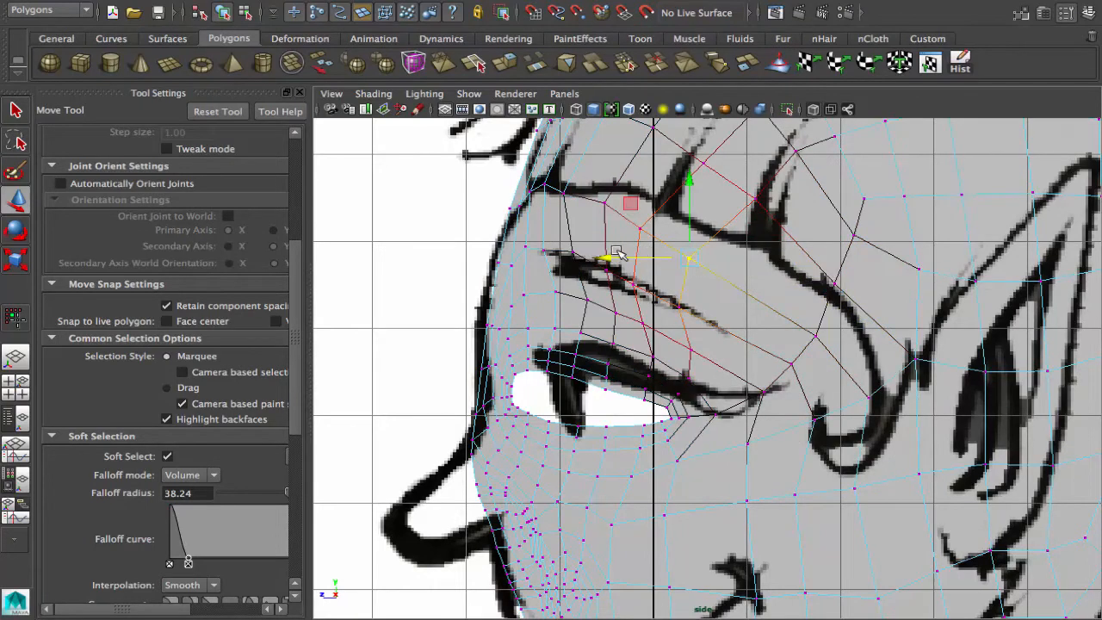
pyautogui.moveTo(598, 257); pyautogui.dragTo(672, 258)
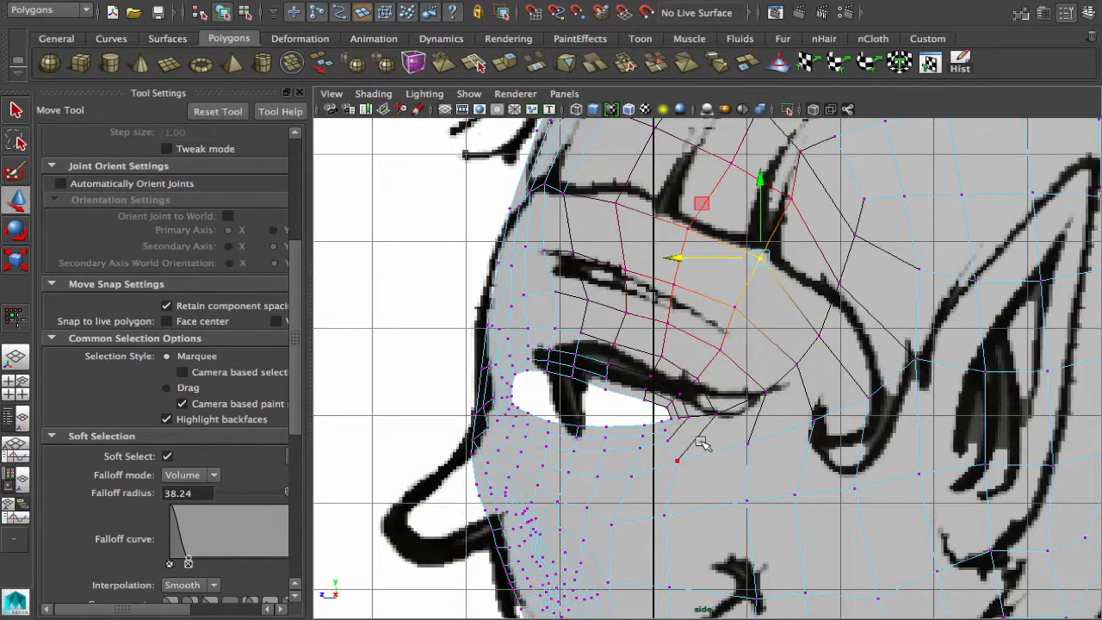
# Move the eyelid vertices near the outer corner and in the middle of the eye opening back towards the ear
pyautogui.moveTo(627, 385); pyautogui.dragTo(662, 433)
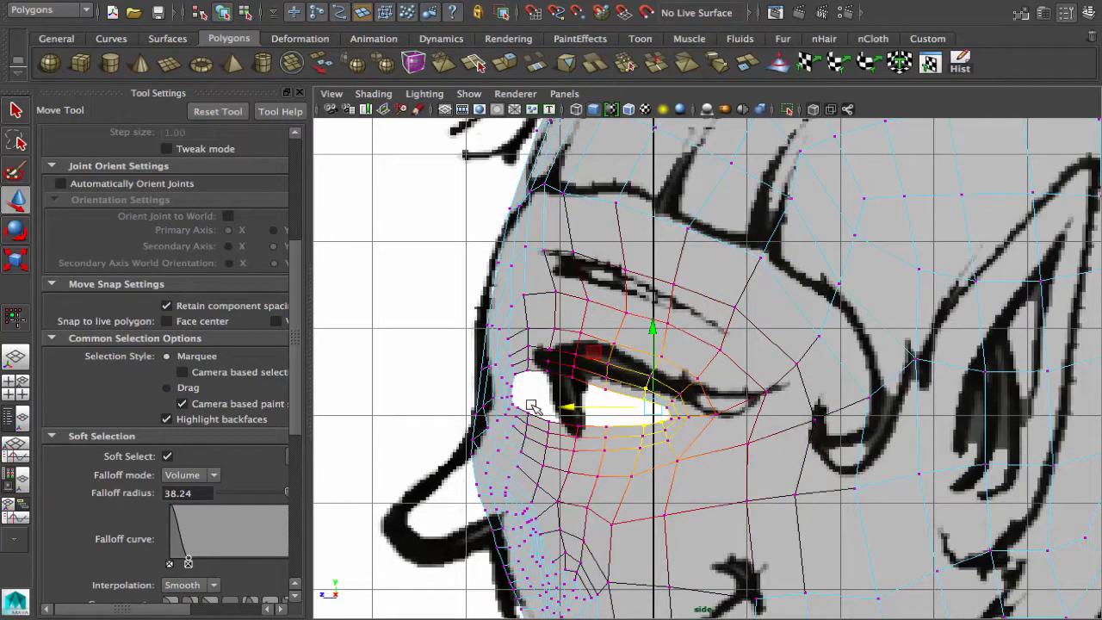
pyautogui.moveTo(575, 412); pyautogui.dragTo(604, 412)
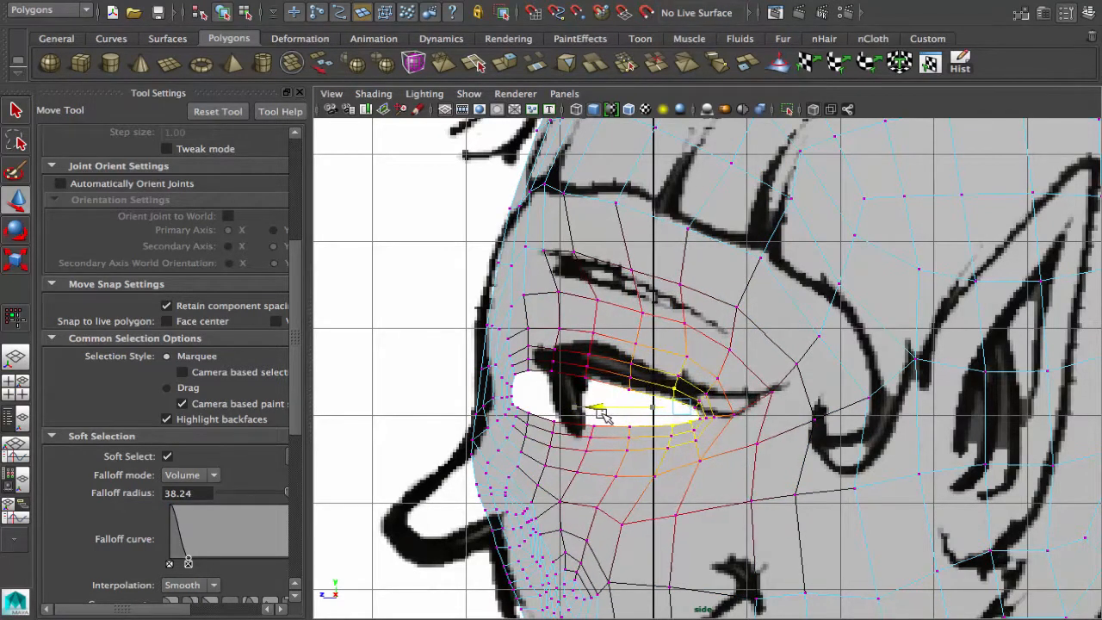
pyautogui.moveTo(575, 362); pyautogui.dragTo(592, 438)
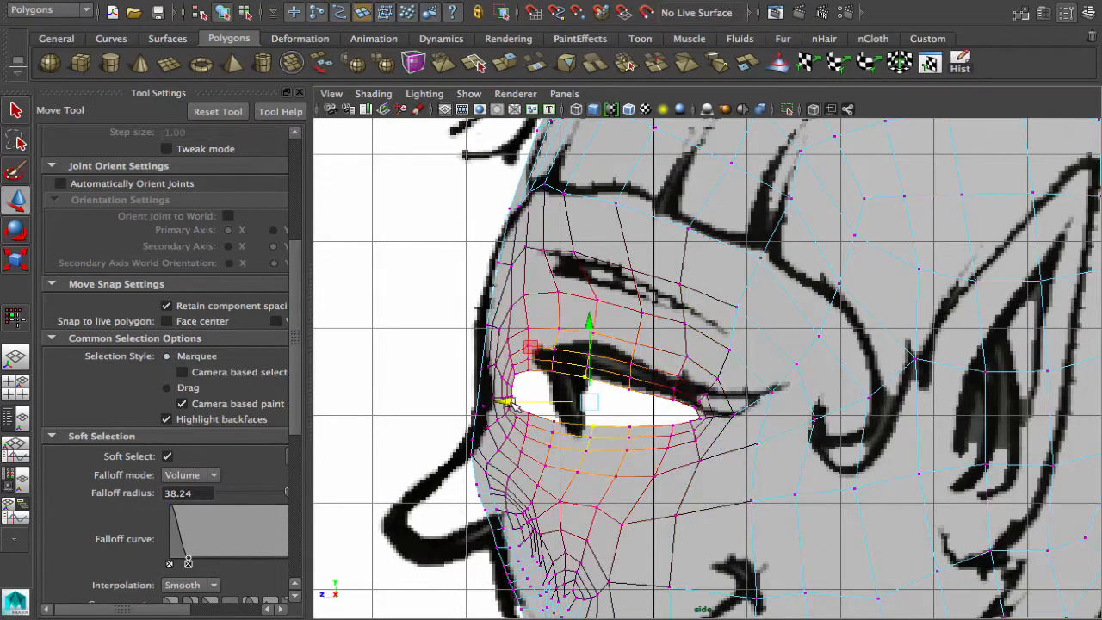
pyautogui.moveTo(508, 403); pyautogui.dragTo(521, 396)
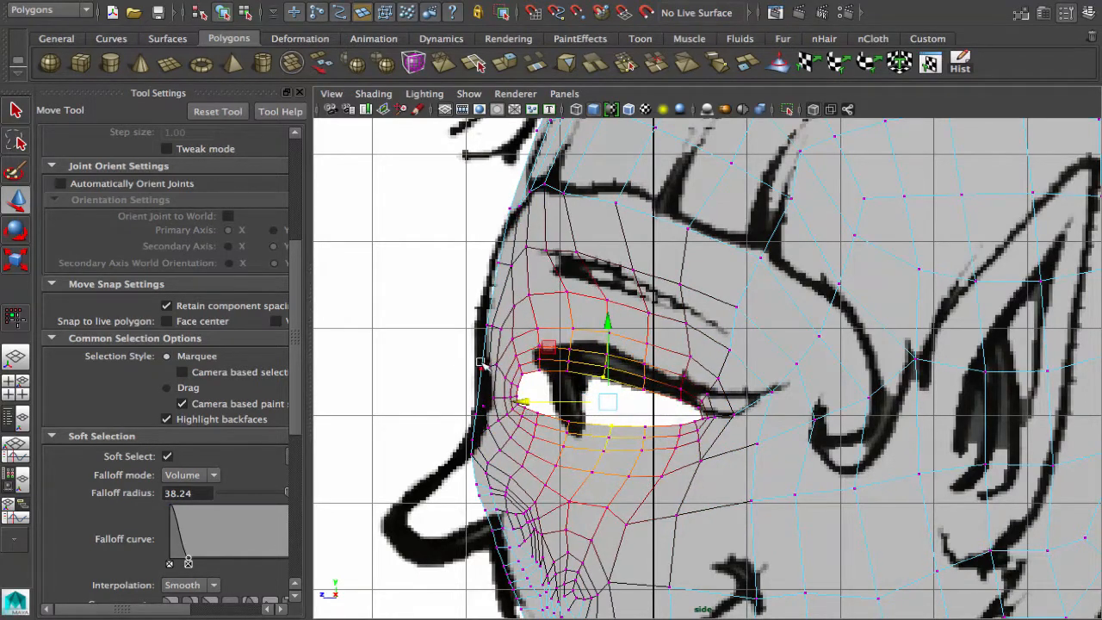
# Shift the eye's inner-corner vertices slightly back and pull the nose-bridge vertices forward towards the drawn profile
pyautogui.click(513, 386)
pyautogui.click(519, 396)
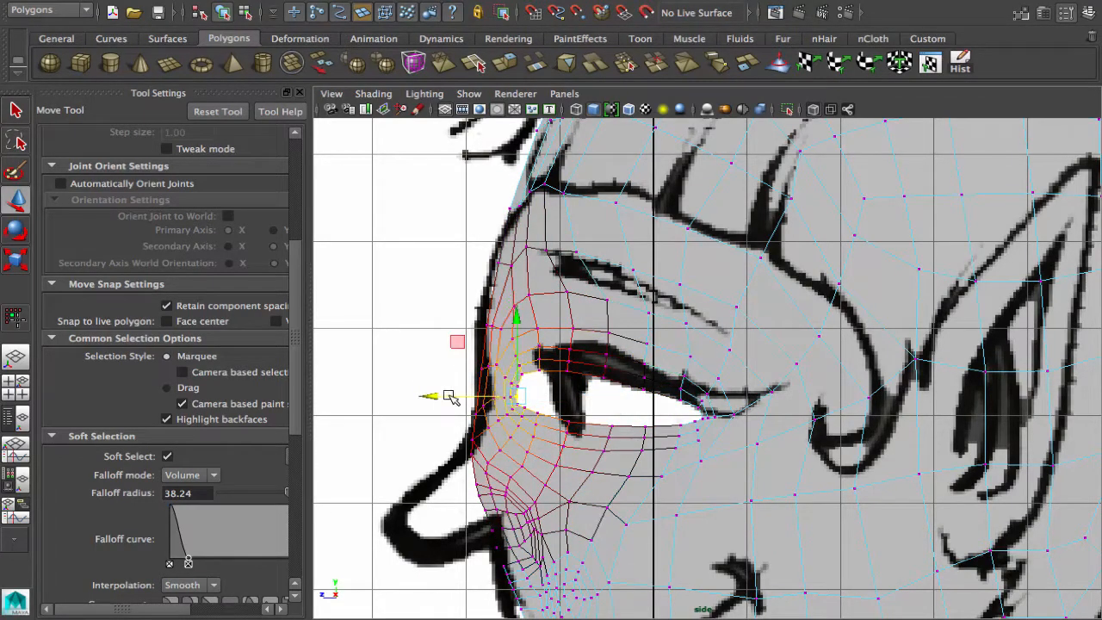
pyautogui.moveTo(436, 396); pyautogui.dragTo(446, 396)
pyautogui.moveTo(551, 422); pyautogui.dragTo(510, 382)
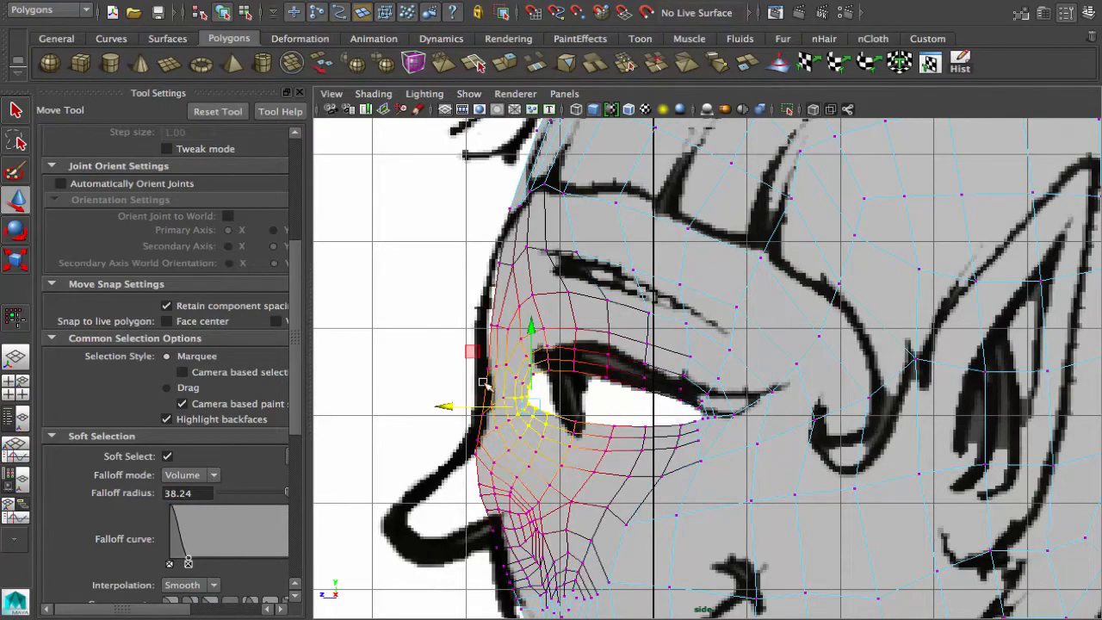
pyautogui.click(520, 391)
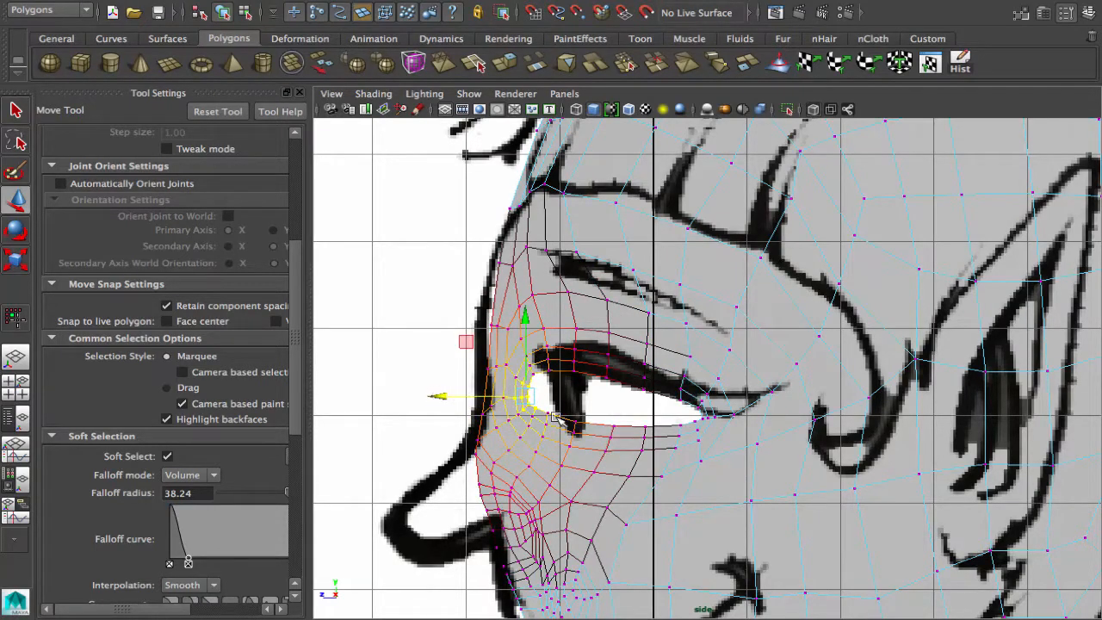
pyautogui.moveTo(434, 396); pyautogui.dragTo(411, 388)
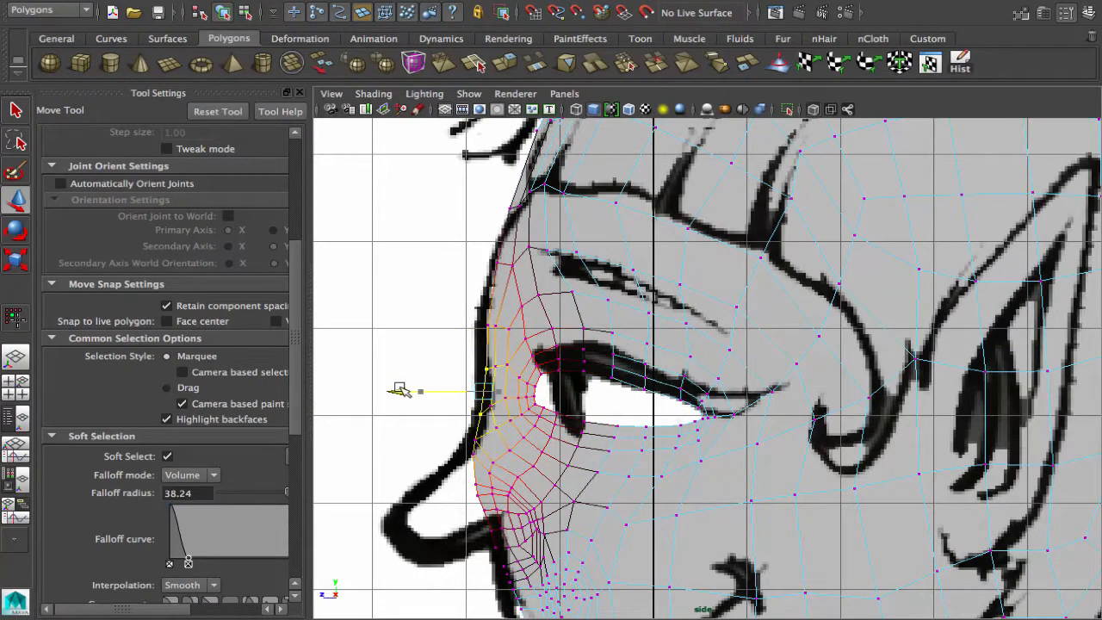
# Move the vertices around the eye's inner corner further back from the nose bridge
pyautogui.click(540, 368)
pyautogui.click(528, 389)
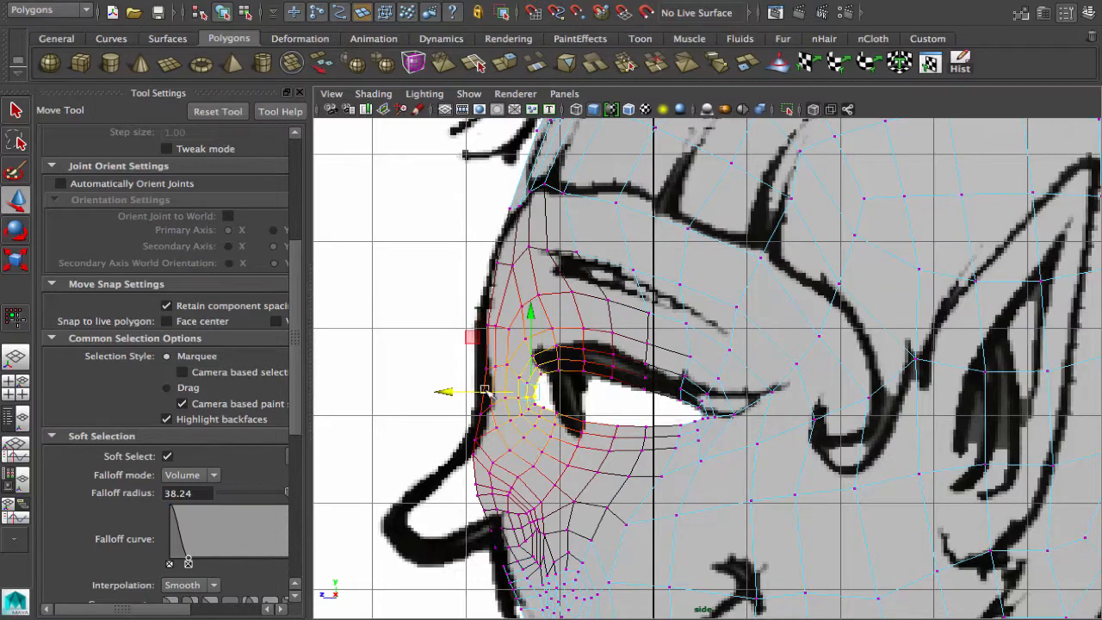
pyautogui.moveTo(445, 394); pyautogui.dragTo(452, 394)
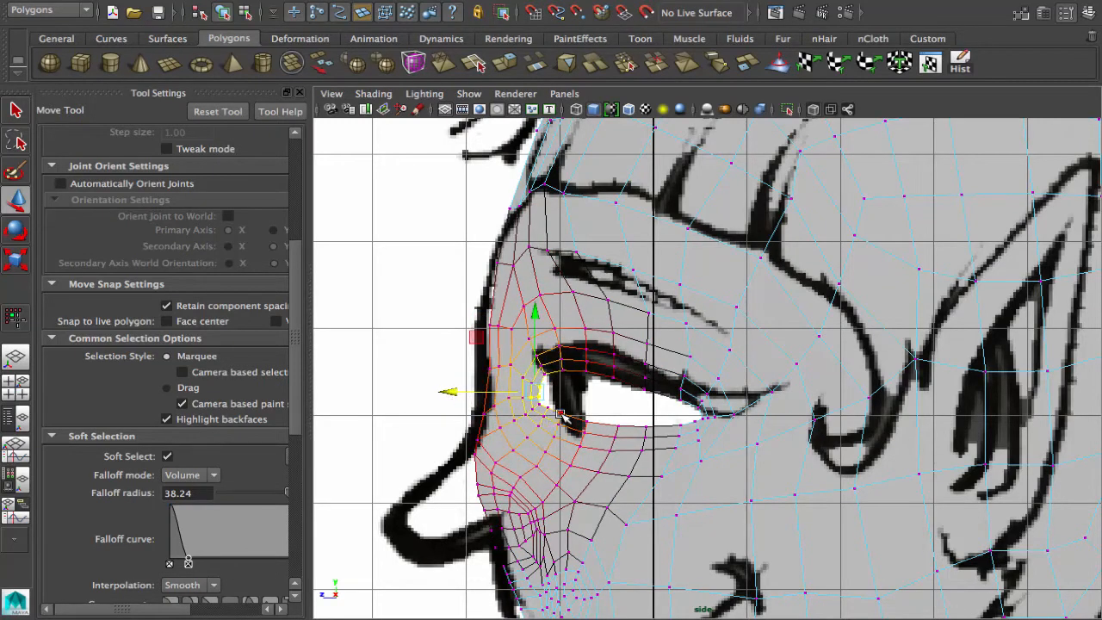
pyautogui.moveTo(536, 379); pyautogui.dragTo(534, 377)
pyautogui.moveTo(469, 399); pyautogui.dragTo(483, 400)
# Pull the profile-edge vertices between the brow and the nose bridge forward to meet the drawn profile line
pyautogui.moveTo(469, 317); pyautogui.dragTo(500, 337)
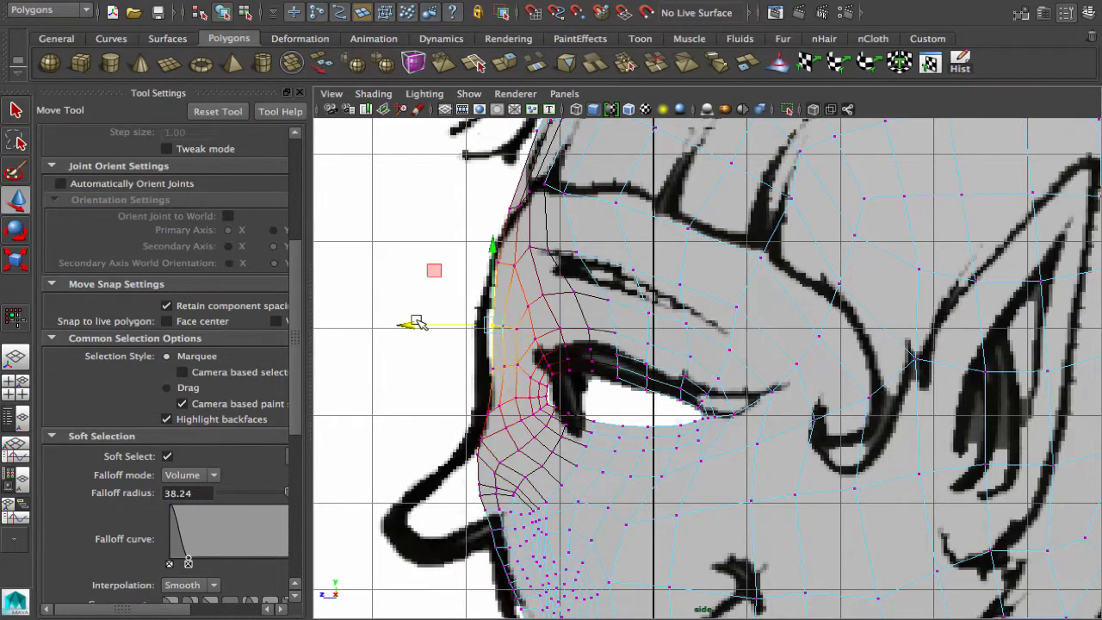
pyautogui.moveTo(409, 324); pyautogui.dragTo(398, 325)
pyautogui.keyDown('alt'); pyautogui.moveTo(659, 435); pyautogui.dragTo(634, 439, button='right'); pyautogui.keyUp('alt')
pyautogui.keyDown('alt'); pyautogui.moveTo(633, 439); pyautogui.dragTo(592, 327, button='middle'); pyautogui.keyUp('alt')
pyautogui.keyDown('alt'); pyautogui.moveTo(591, 326); pyautogui.dragTo(679, 354, button='right'); pyautogui.keyUp('alt')
pyautogui.keyDown('alt'); pyautogui.moveTo(678, 353); pyautogui.dragTo(687, 367, button='middle'); pyautogui.keyUp('alt')
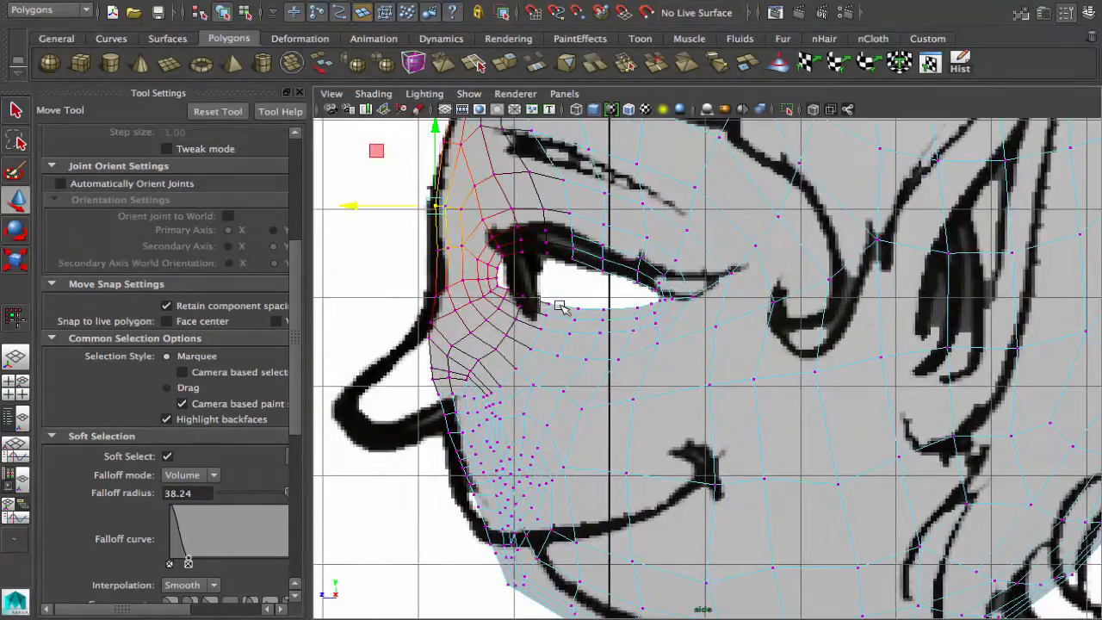
# Shift the vertices between the upper eyelid and the eyebrow horizontally to follow the drawn eye
pyautogui.click(547, 225)
pyautogui.moveTo(584, 268); pyautogui.dragTo(544, 244)
pyautogui.moveTo(562, 184); pyautogui.dragTo(587, 182)
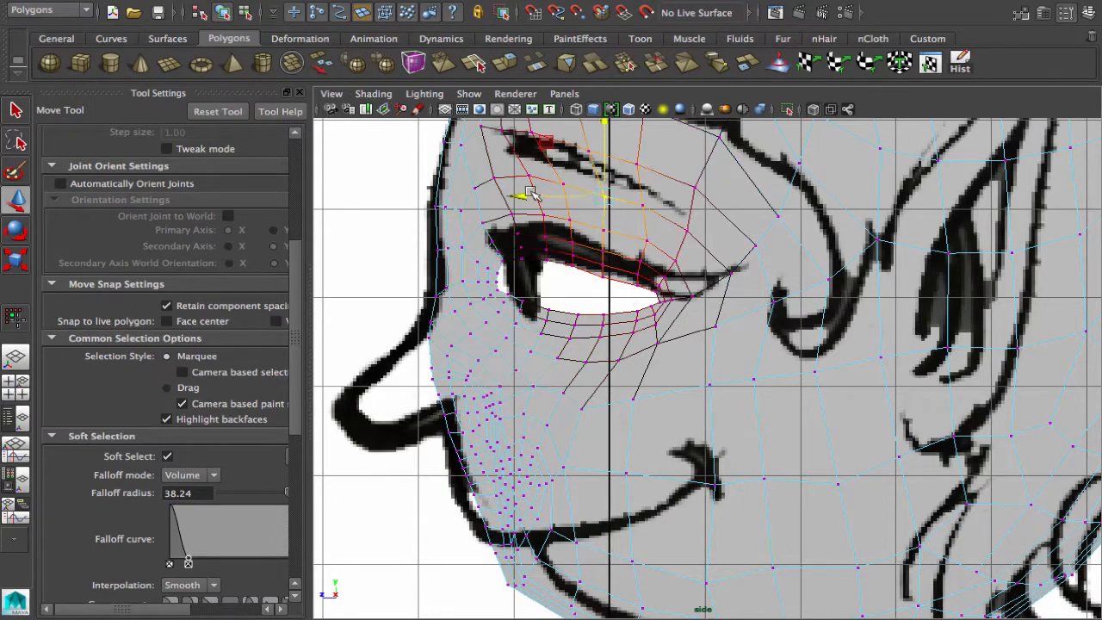
pyautogui.moveTo(520, 196); pyautogui.dragTo(512, 194)
pyautogui.keyDown('alt'); pyautogui.moveTo(632, 370); pyautogui.dragTo(620, 364, button='right'); pyautogui.keyUp('alt')
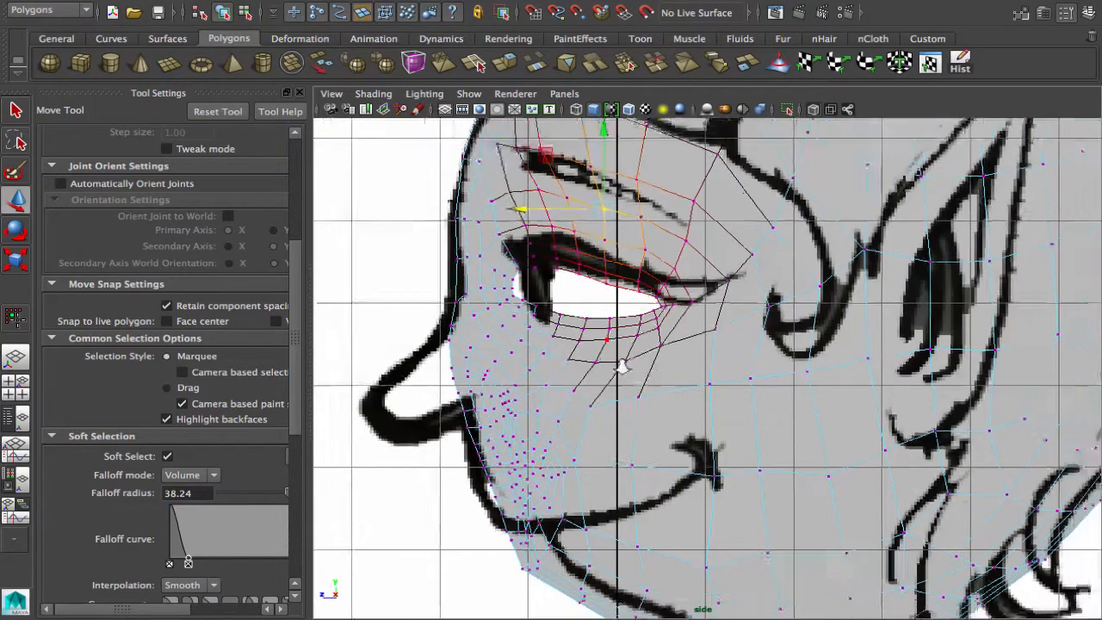
pyautogui.keyDown('alt'); pyautogui.moveTo(620, 364); pyautogui.dragTo(573, 266, button='middle'); pyautogui.keyUp('alt')
pyautogui.keyDown('alt'); pyautogui.moveTo(574, 266); pyautogui.dragTo(620, 287, button='right'); pyautogui.keyUp('alt')
pyautogui.keyDown('alt'); pyautogui.moveTo(620, 288); pyautogui.dragTo(710, 379, button='middle'); pyautogui.keyUp('alt')
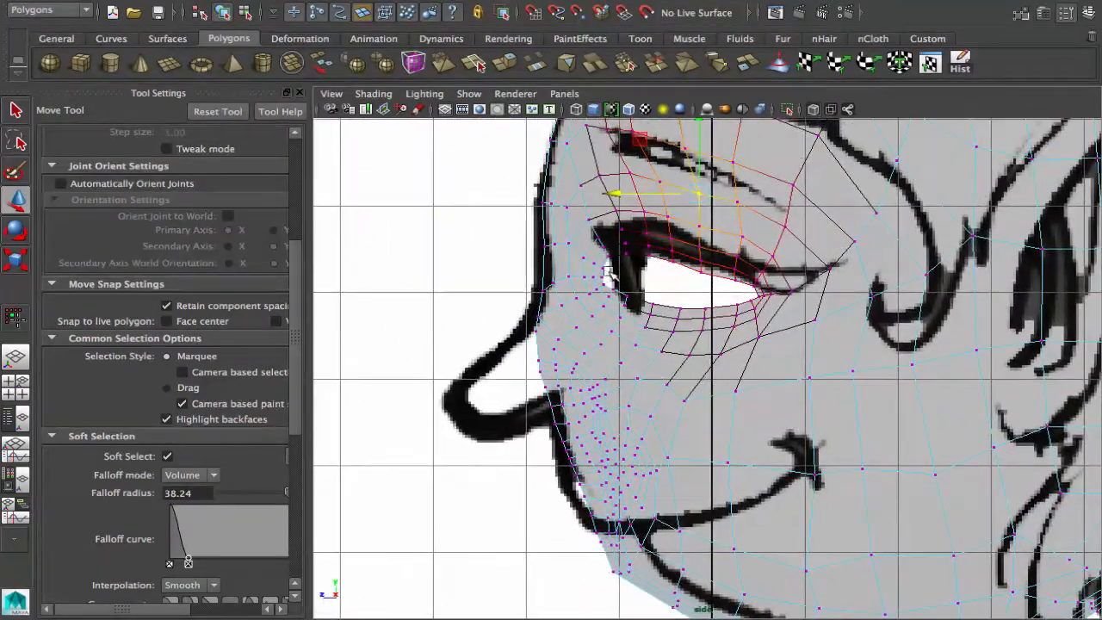
# Turn off Soft Select and nudge the vertices at the eye's inner corner
pyautogui.click(602, 276)
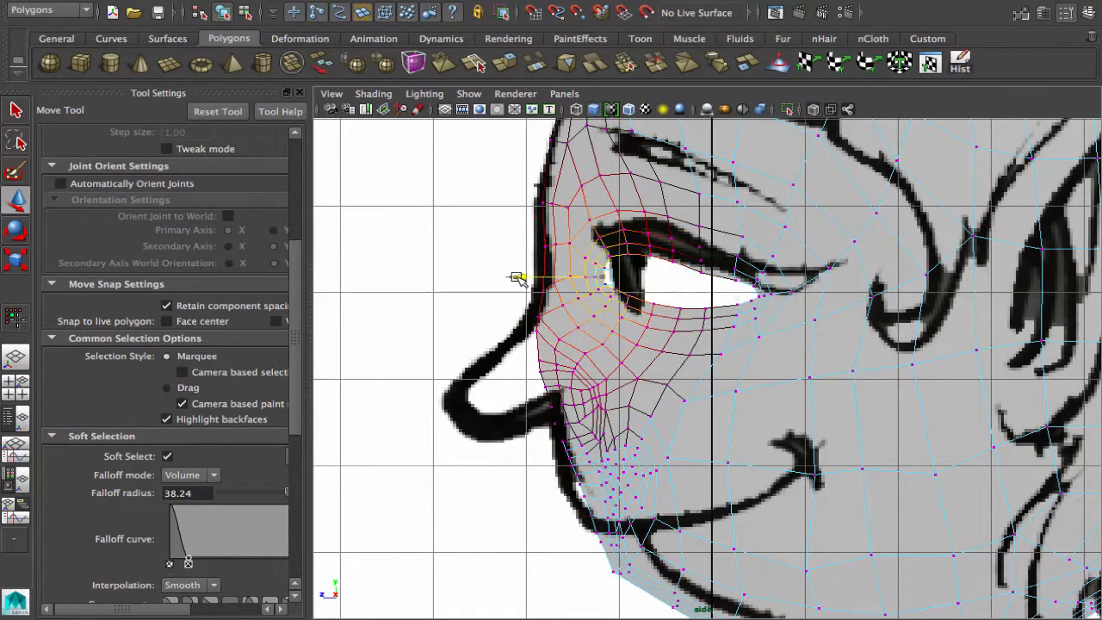
pyautogui.click(168, 456)
pyautogui.moveTo(522, 277); pyautogui.dragTo(522, 276)
# Raise the two vertices along the rear half of the upper eyelid edge to meet the drawn lid line
pyautogui.keyDown('alt'); pyautogui.moveTo(608, 336); pyautogui.dragTo(598, 446, button='middle'); pyautogui.keyUp('alt')
pyautogui.keyDown('alt'); pyautogui.moveTo(570, 458); pyautogui.dragTo(682, 439, button='right'); pyautogui.keyUp('alt')
pyautogui.keyDown('alt'); pyautogui.moveTo(681, 438); pyautogui.dragTo(741, 450, button='middle'); pyautogui.keyUp('alt')
pyautogui.keyDown('alt'); pyautogui.moveTo(740, 449); pyautogui.dragTo(983, 413, button='right'); pyautogui.keyUp('alt')
pyautogui.keyDown('alt'); pyautogui.moveTo(984, 414); pyautogui.dragTo(1057, 439, button='middle'); pyautogui.keyUp('alt')
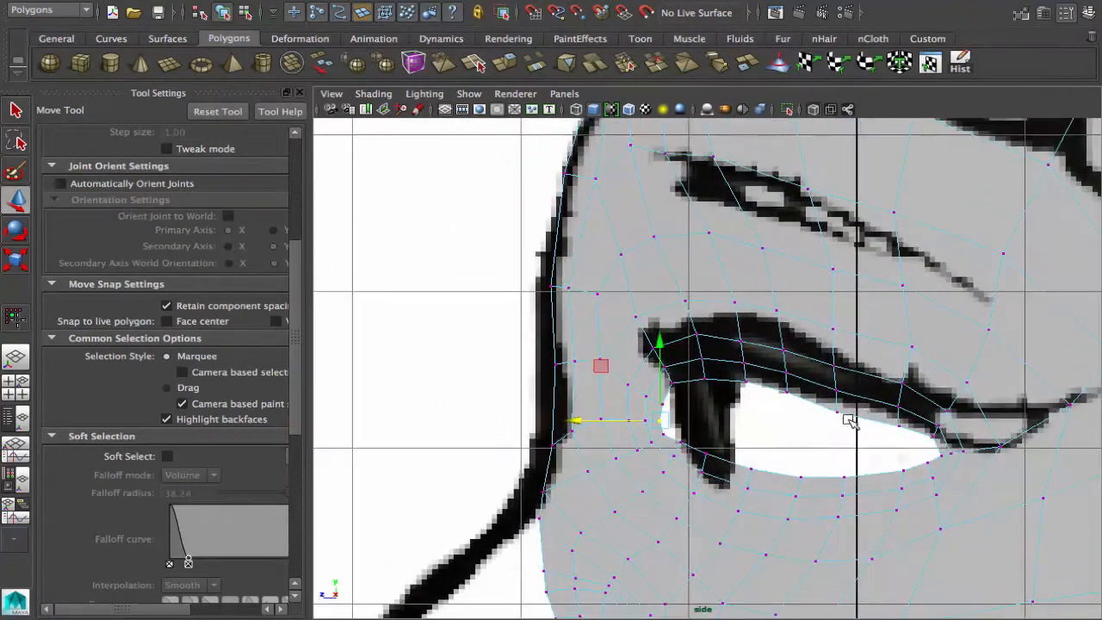
pyautogui.click(841, 415)
pyautogui.moveTo(838, 331); pyautogui.dragTo(838, 320)
pyautogui.moveTo(915, 432); pyautogui.dragTo(887, 416)
pyautogui.moveTo(899, 348); pyautogui.dragTo(901, 341)
pyautogui.keyDown('alt'); pyautogui.moveTo(913, 379); pyautogui.dragTo(728, 424, button='right'); pyautogui.keyUp('alt')
pyautogui.keyDown('alt'); pyautogui.moveTo(717, 430); pyautogui.dragTo(748, 348, button='middle'); pyautogui.keyUp('alt')
pyautogui.keyDown('alt'); pyautogui.moveTo(748, 348); pyautogui.dragTo(827, 344, button='right'); pyautogui.keyUp('alt')
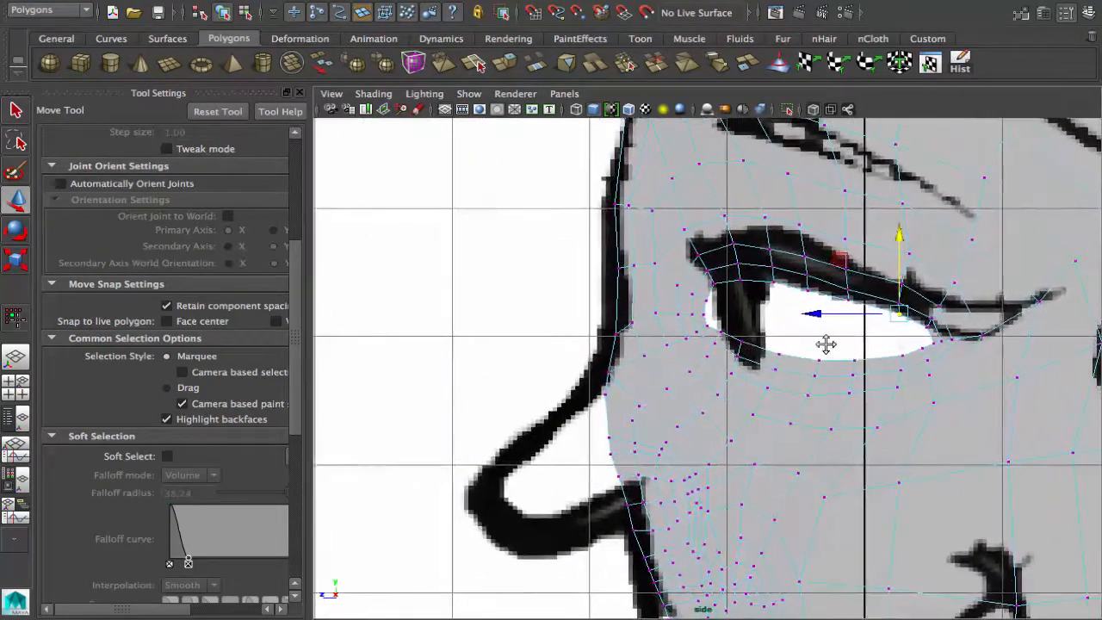
# Pull the individual profile-edge vertices from the forehead down to the nose bridge forward onto the drawn outline
pyautogui.keyDown('alt'); pyautogui.moveTo(826, 345); pyautogui.dragTo(892, 496, button='middle'); pyautogui.keyUp('alt')
pyautogui.moveTo(661, 410); pyautogui.dragTo(686, 434)
pyautogui.moveTo(588, 424); pyautogui.dragTo(577, 422)
pyautogui.moveTo(668, 250); pyautogui.dragTo(699, 282)
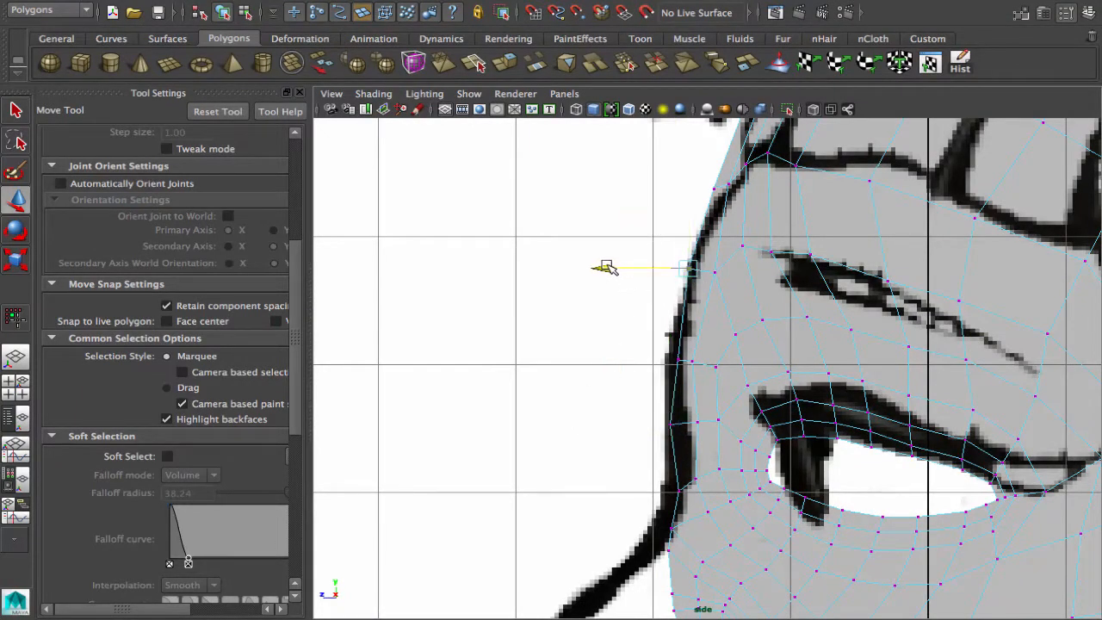
pyautogui.moveTo(626, 322); pyautogui.dragTo(683, 388)
pyautogui.moveTo(600, 360); pyautogui.dragTo(589, 360)
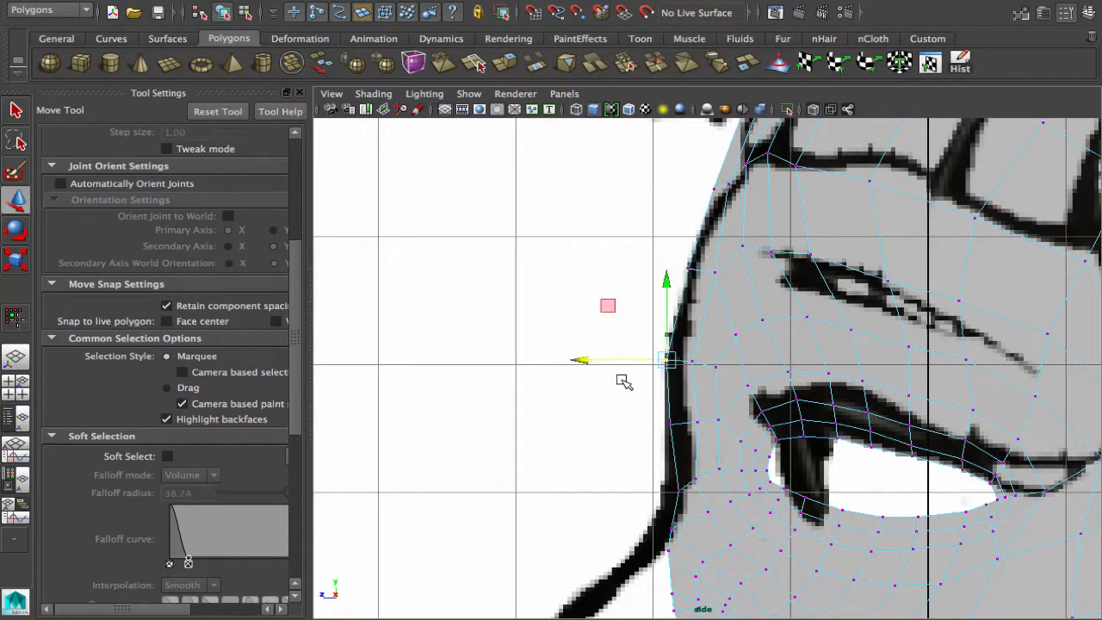
# Turn on Soft Select and select the profile-edge vertices just above the base of the drawn nose
pyautogui.keyDown('alt'); pyautogui.moveTo(658, 480); pyautogui.dragTo(675, 215, button='middle'); pyautogui.keyUp('alt')
pyautogui.keyDown('alt'); pyautogui.moveTo(675, 215); pyautogui.dragTo(748, 325, button='right'); pyautogui.keyUp('alt')
pyautogui.keyDown('alt'); pyautogui.moveTo(748, 324); pyautogui.dragTo(684, 275, button='middle'); pyautogui.keyUp('alt')
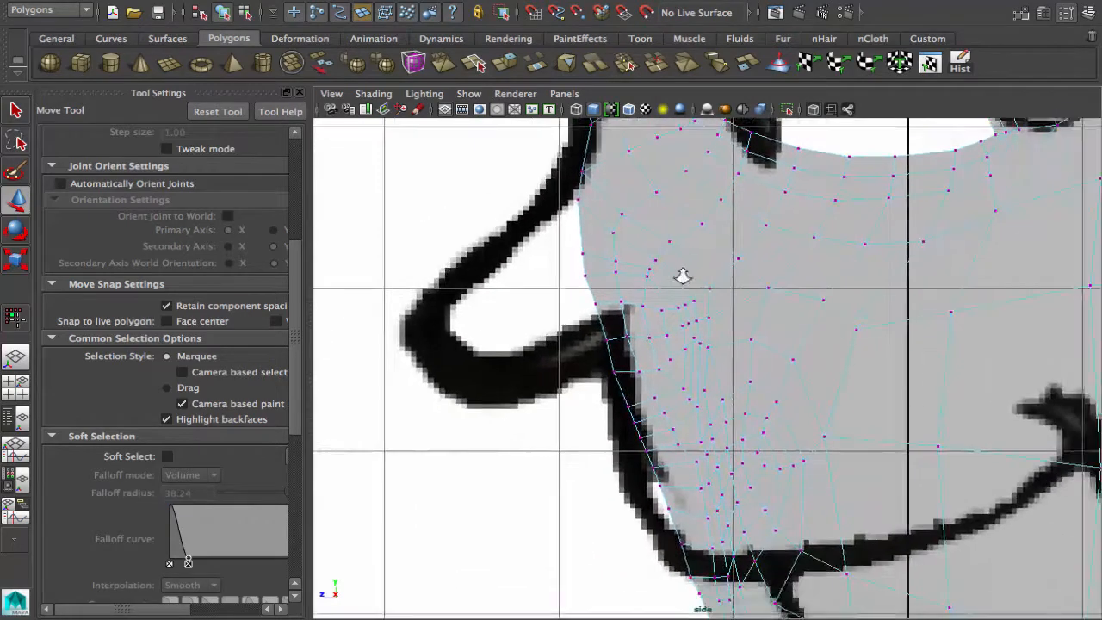
pyautogui.keyDown('alt'); pyautogui.moveTo(684, 276); pyautogui.dragTo(761, 327, button='right'); pyautogui.keyUp('alt')
pyautogui.keyDown('alt'); pyautogui.moveTo(761, 327); pyautogui.dragTo(735, 267, button='middle'); pyautogui.keyUp('alt')
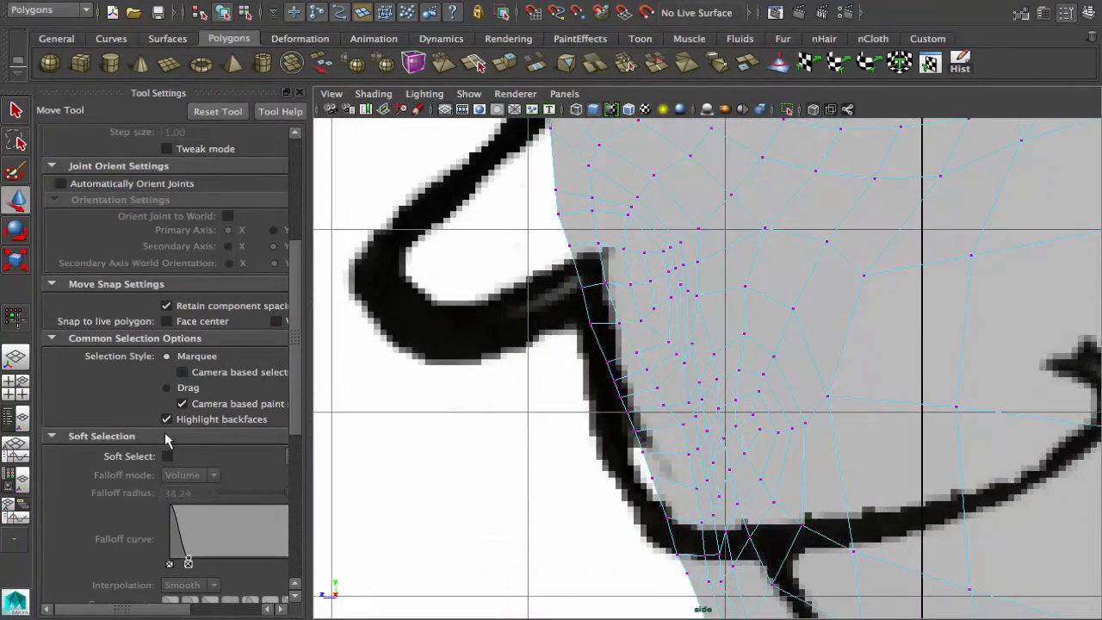
pyautogui.click(168, 457)
pyautogui.moveTo(578, 261); pyautogui.dragTo(568, 238)
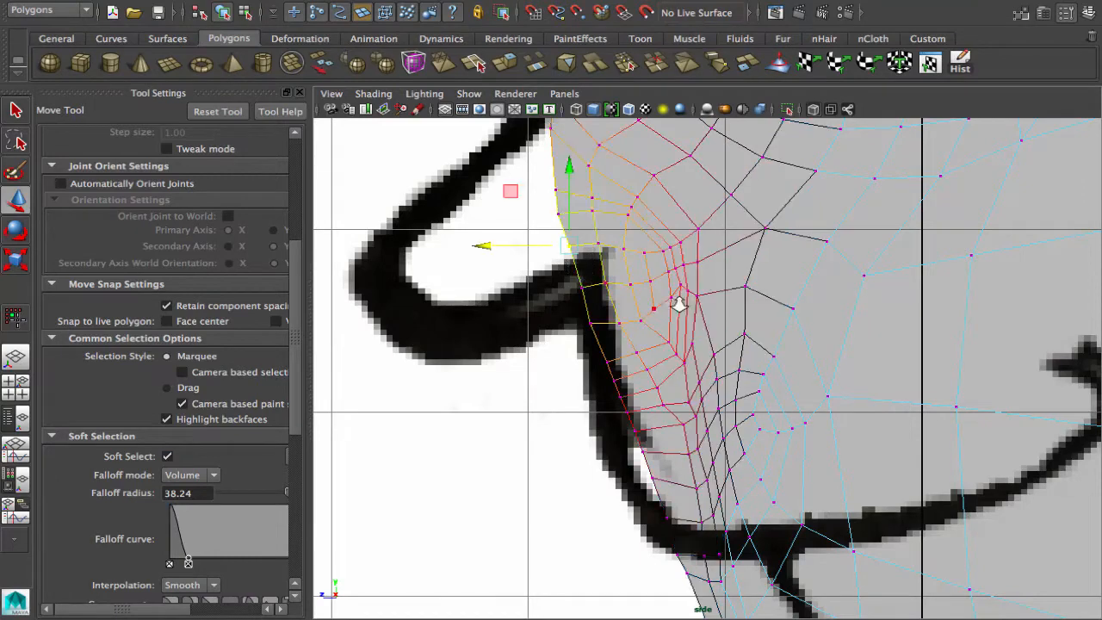
# Try to pull the nose out of the profile edge with the wide soft-selection falloff, and undo the moves
pyautogui.keyDown('alt'); pyautogui.moveTo(679, 304); pyautogui.dragTo(582, 264, button='right'); pyautogui.keyUp('alt')
pyautogui.keyDown('alt'); pyautogui.moveTo(582, 264); pyautogui.dragTo(586, 271, button='middle'); pyautogui.keyUp('alt')
pyautogui.moveTo(552, 301); pyautogui.dragTo(499, 300)
pyautogui.moveTo(601, 341); pyautogui.dragTo(484, 320)
pyautogui.hotkey('ctrl', 'z')
pyautogui.hotkey('ctrl', 'z')
pyautogui.hotkey('ctrl', 'z')
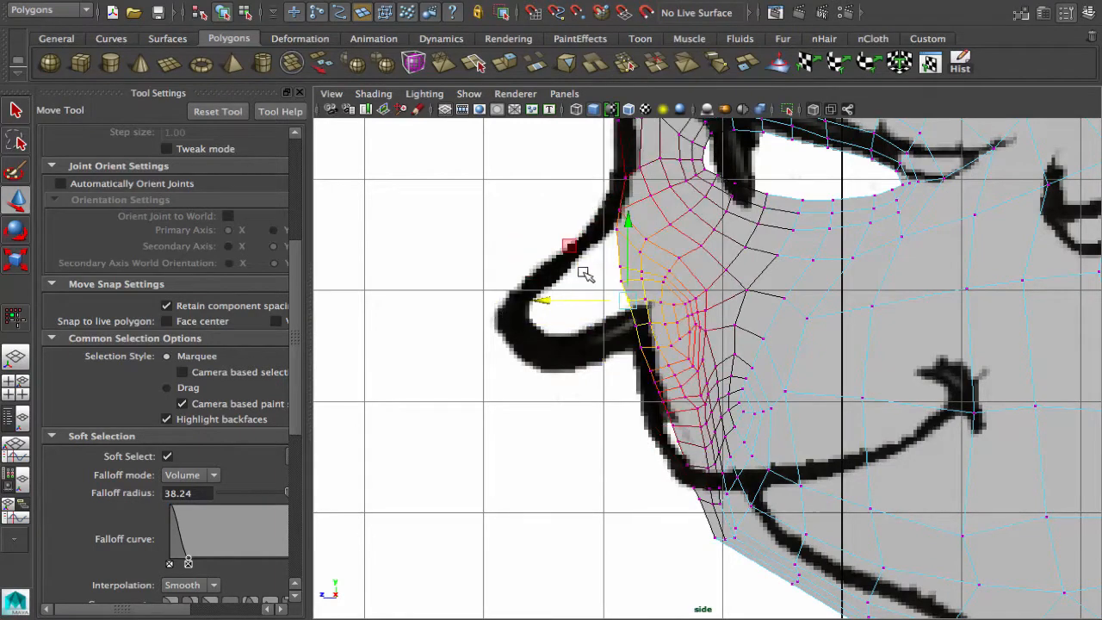
# Narrow the soft-selection falloff curve by bringing its end point close to the start, keeping Soft Select on
pyautogui.click(171, 458)
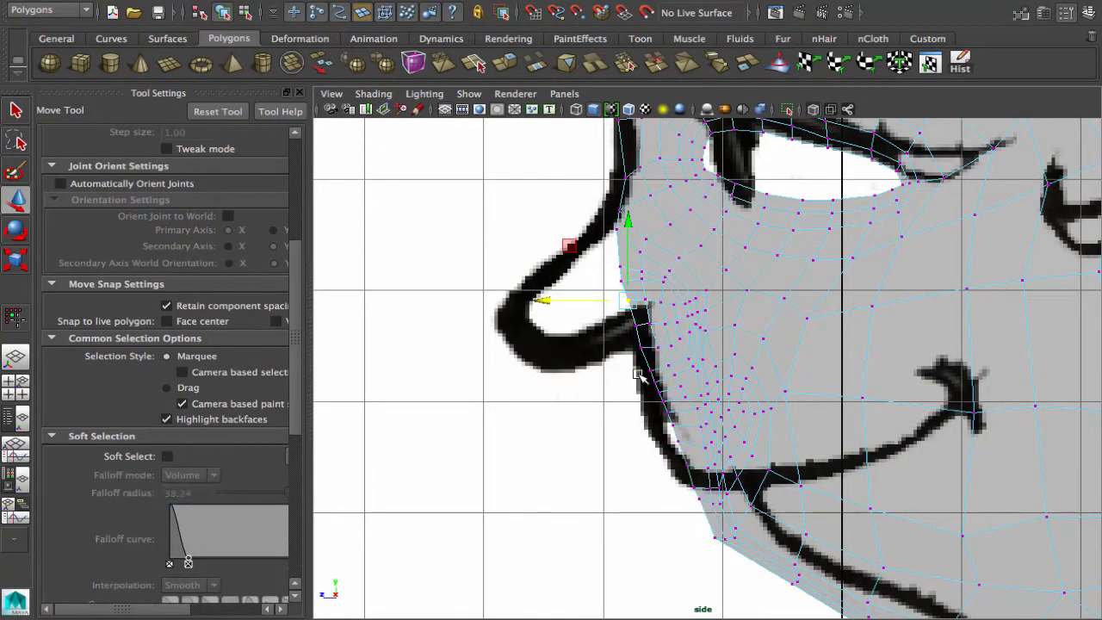
pyautogui.click(168, 457)
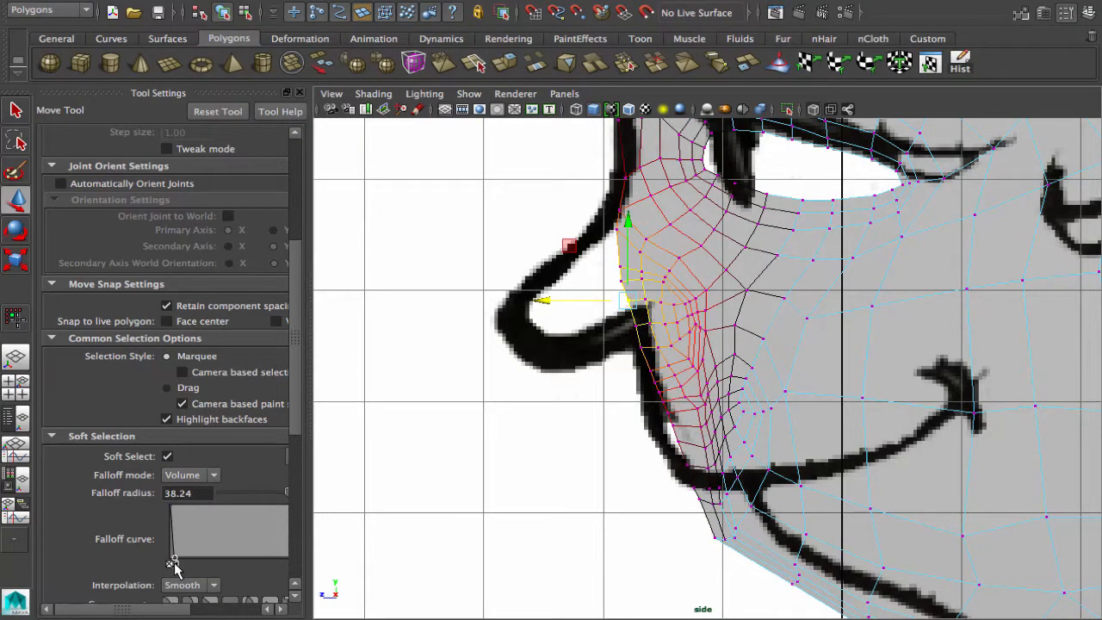
pyautogui.moveTo(175, 562); pyautogui.dragTo(172, 561)
# Pull the vertices at the base of the nose forward out of the profile into the drawn nose
pyautogui.moveTo(652, 361); pyautogui.dragTo(540, 337)
pyautogui.hotkey('ctrl', 'z')
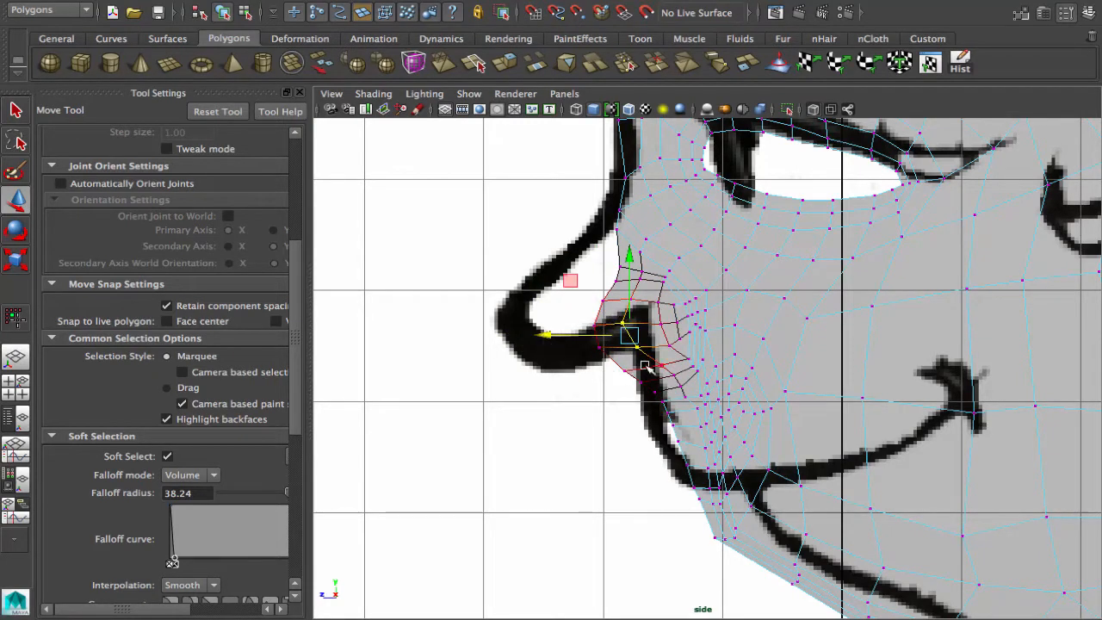
pyautogui.moveTo(544, 336); pyautogui.dragTo(508, 341)
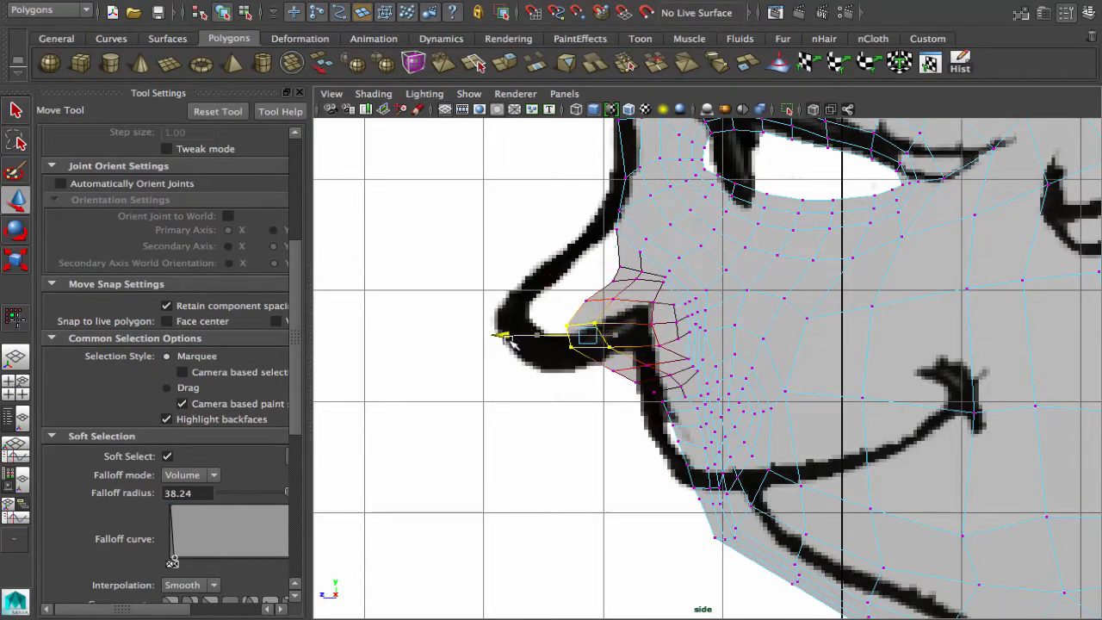
pyautogui.moveTo(674, 355); pyautogui.dragTo(637, 353)
pyautogui.moveTo(588, 336); pyautogui.dragTo(560, 338)
# Extend the nose-tip vertices to the front of the drawn nose and bring the upper-ridge vertex forward to its outline
pyautogui.moveTo(524, 257); pyautogui.dragTo(664, 372)
pyautogui.moveTo(618, 321); pyautogui.dragTo(554, 309)
pyautogui.click(554, 261)
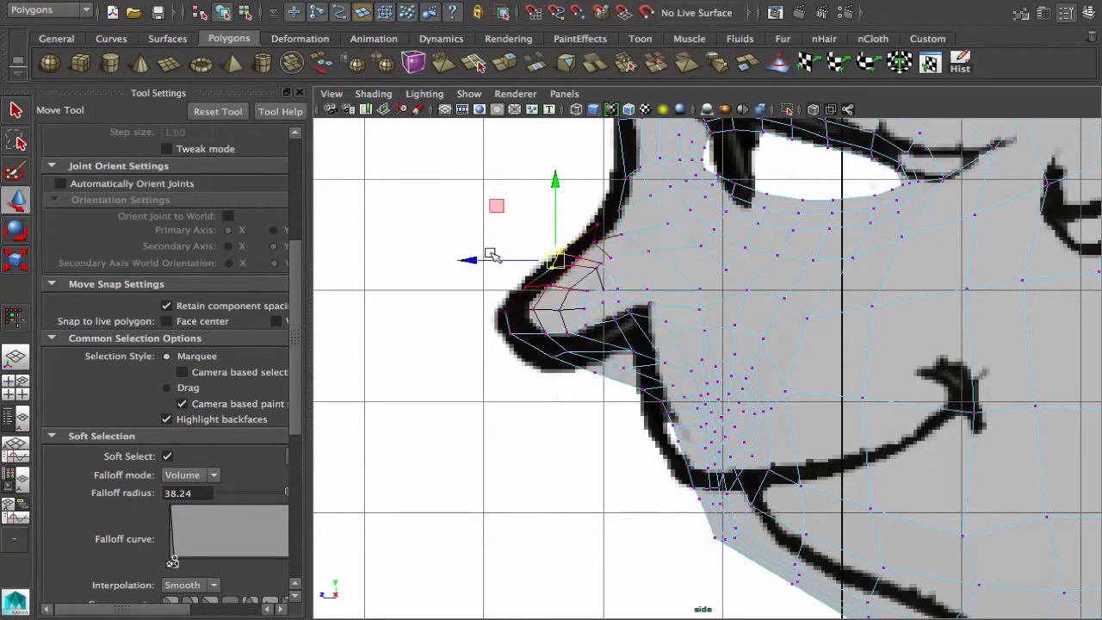
pyautogui.moveTo(472, 264); pyautogui.dragTo(462, 259)
# Fit the nostril-area vertices to the drawn nose corner, shifting the upper ones back towards the cheek
pyautogui.click(609, 368)
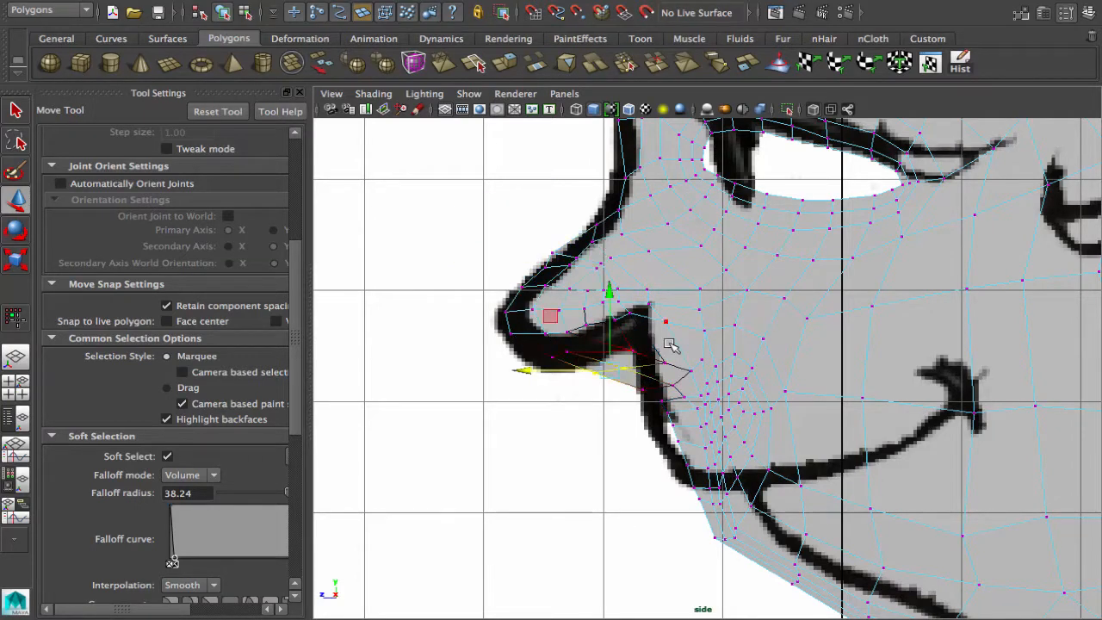
pyautogui.moveTo(646, 360); pyautogui.dragTo(635, 335)
pyautogui.click(658, 357)
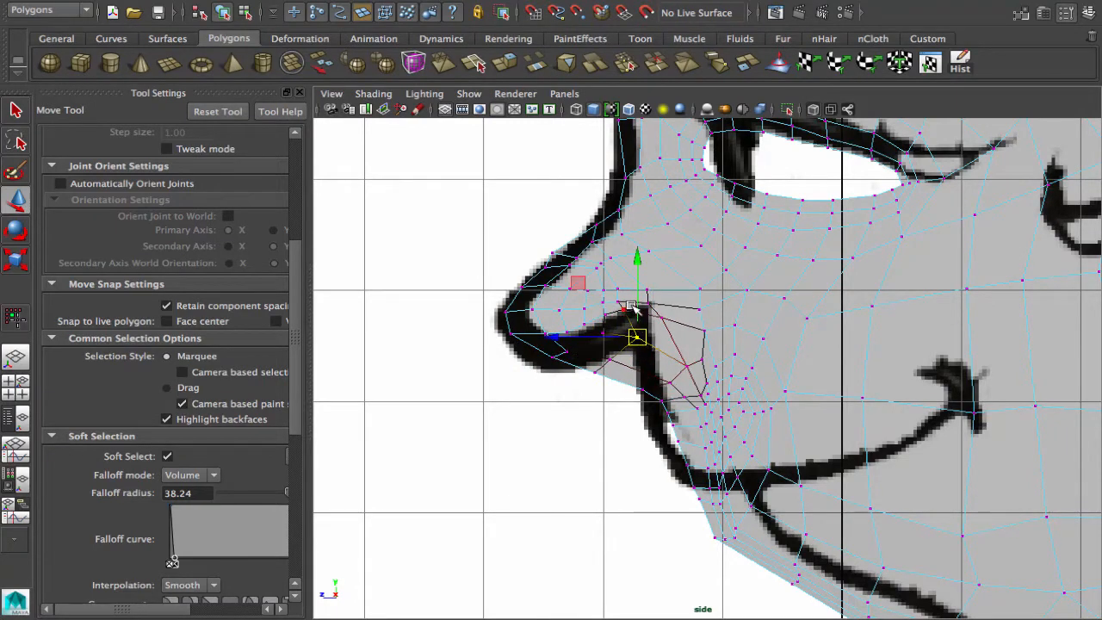
pyautogui.click(621, 304)
pyautogui.moveTo(522, 299); pyautogui.dragTo(552, 299)
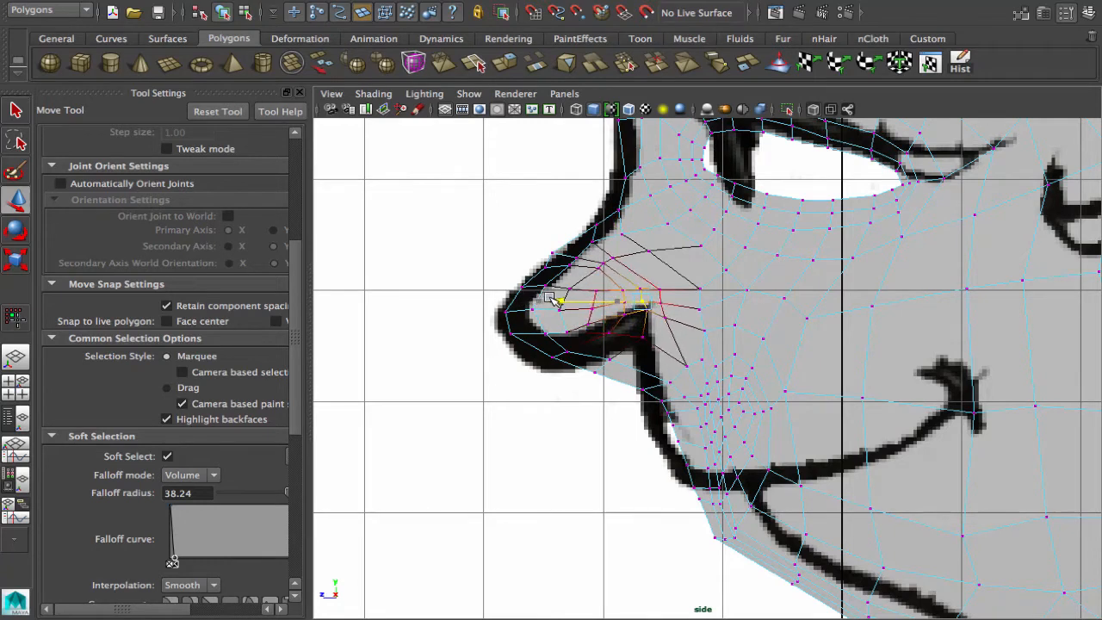
# Move the vertex on the upper nose ridge slightly forward and down along the drawn outline
pyautogui.click(550, 250)
pyautogui.moveTo(478, 251)
pyautogui.mouseDown()
pyautogui.moveTo(487, 251)
pyautogui.moveTo(471, 269)
pyautogui.mouseUp()
pyautogui.click(555, 271)
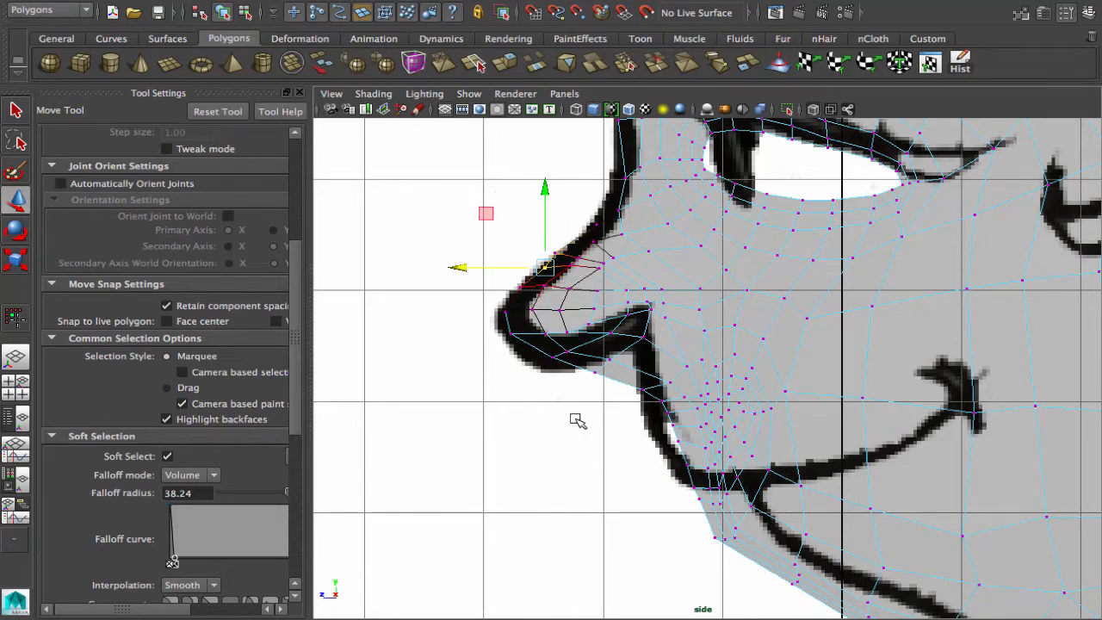
# Move the rear vertices on the nose's underside back and up towards the drawn lower outline
pyautogui.keyDown('alt'); pyautogui.moveTo(582, 430); pyautogui.dragTo(537, 428, button='middle'); pyautogui.keyUp('alt')
pyautogui.keyDown('alt'); pyautogui.moveTo(537, 427); pyautogui.dragTo(686, 433, button='right'); pyautogui.keyUp('alt')
pyautogui.keyDown('alt'); pyautogui.moveTo(728, 435); pyautogui.dragTo(768, 446, button='middle'); pyautogui.keyUp('alt')
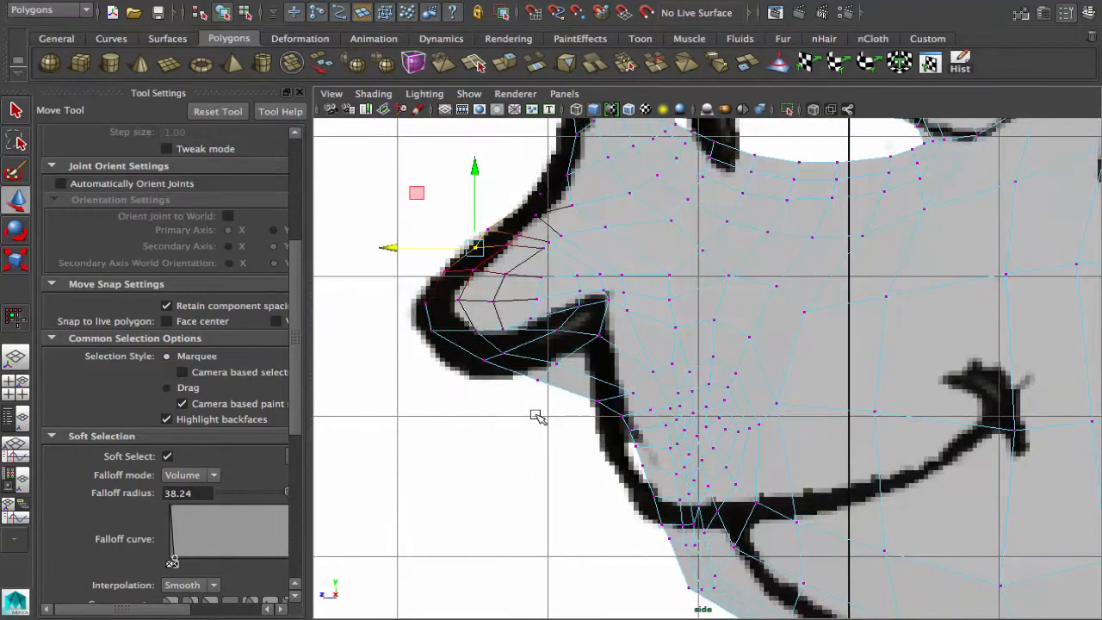
pyautogui.click(535, 362)
pyautogui.moveTo(463, 372); pyautogui.dragTo(478, 372)
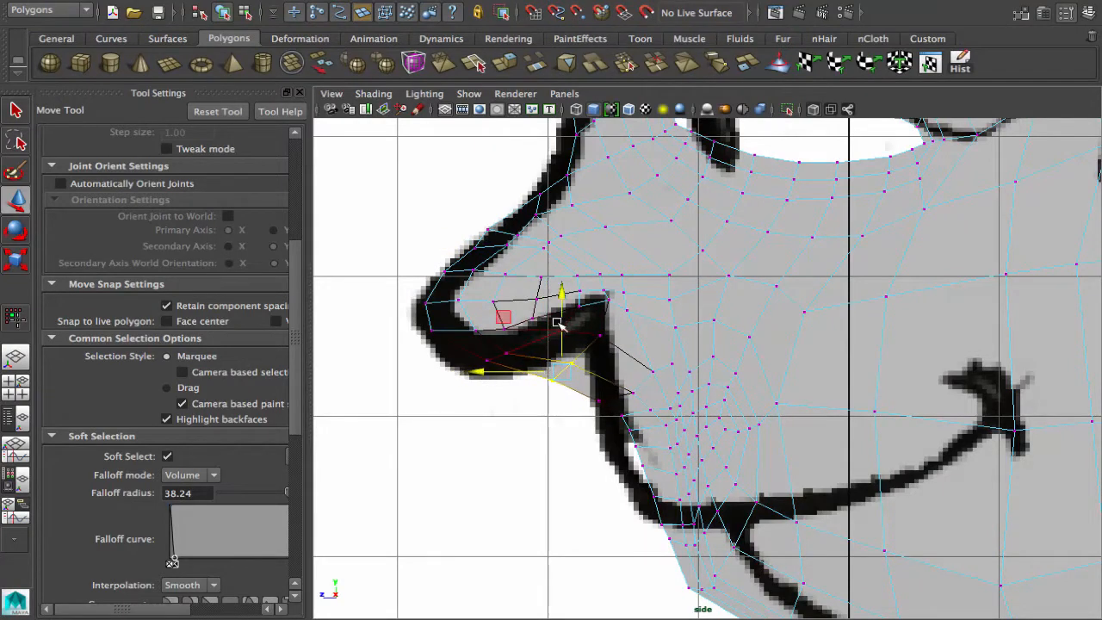
pyautogui.moveTo(561, 294); pyautogui.dragTo(565, 284)
# Lower the front underside vertices of the nose and move the lower tip vertex back and down onto the outline
pyautogui.moveTo(478, 359)
pyautogui.mouseDown()
pyautogui.moveTo(503, 361)
pyautogui.moveTo(476, 342)
pyautogui.mouseUp()
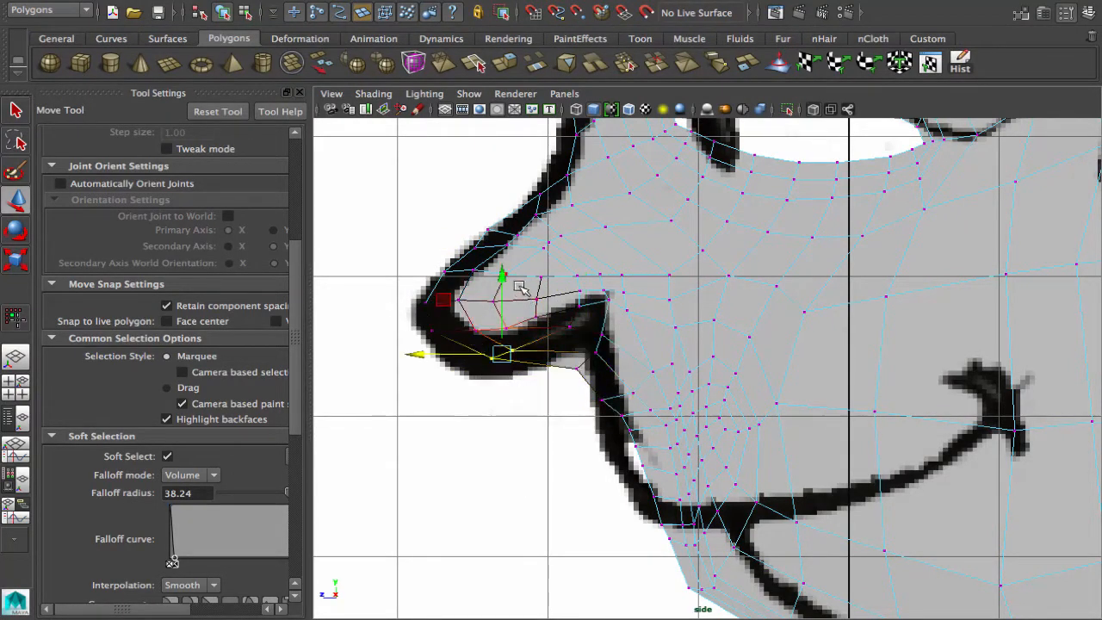
pyautogui.moveTo(506, 275); pyautogui.dragTo(505, 290)
pyautogui.click(440, 317)
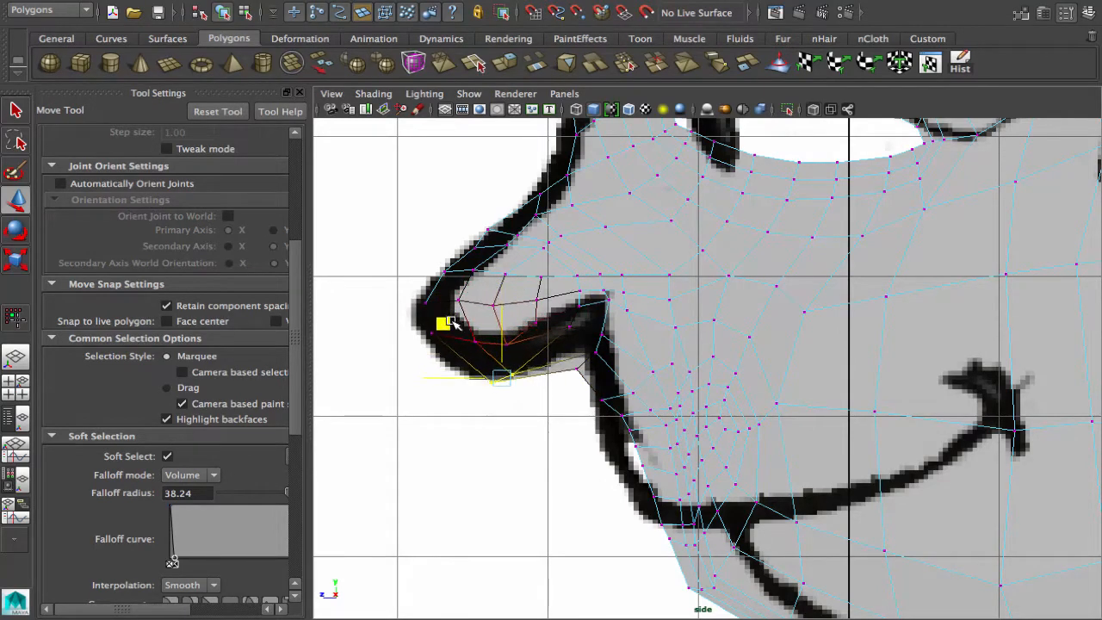
pyautogui.moveTo(403, 316); pyautogui.dragTo(436, 337)
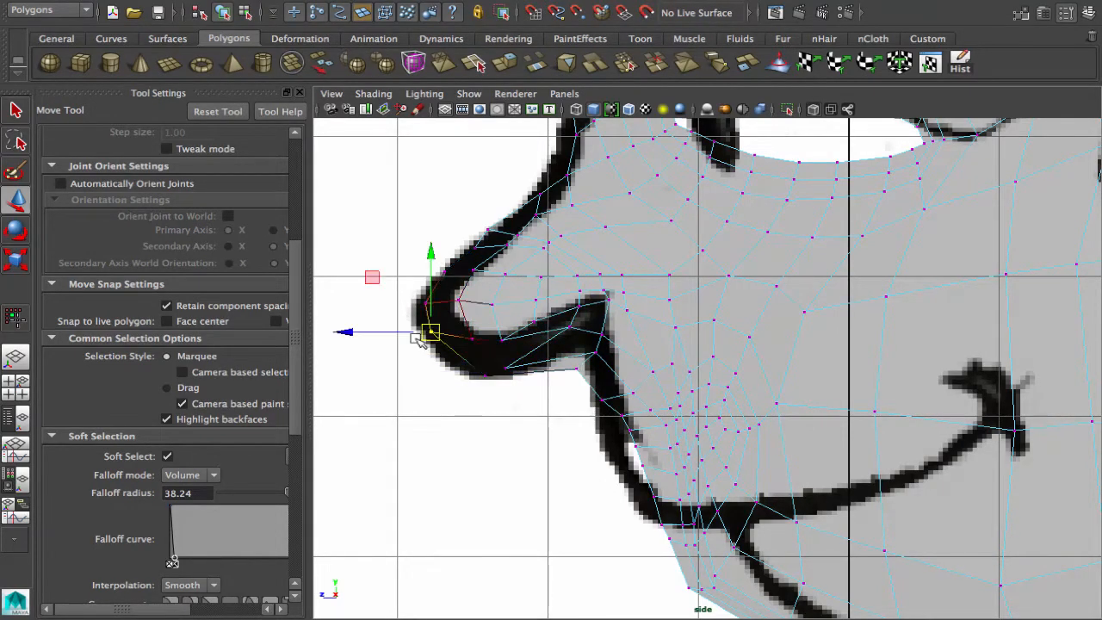
pyautogui.moveTo(343, 332); pyautogui.dragTo(353, 334)
pyautogui.moveTo(442, 257); pyautogui.dragTo(442, 271)
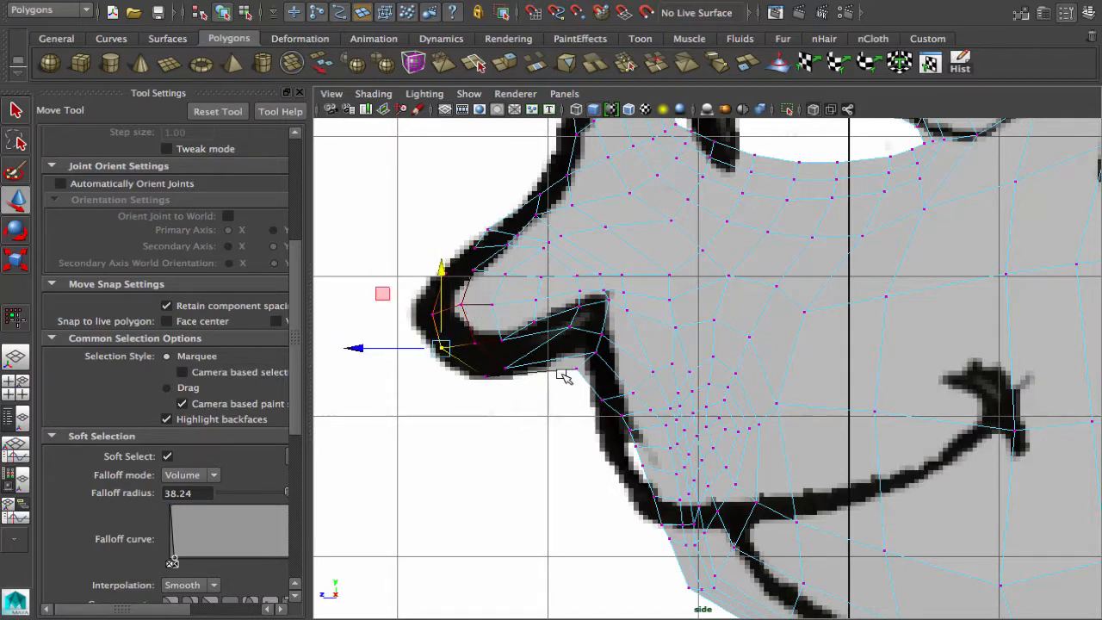
# Slide the middle underside vertex along the nose outline and move the vertex where nose meets lip back and slightly up
pyautogui.moveTo(521, 377); pyautogui.dragTo(450, 372)
pyautogui.moveTo(517, 400); pyautogui.dragTo(473, 365)
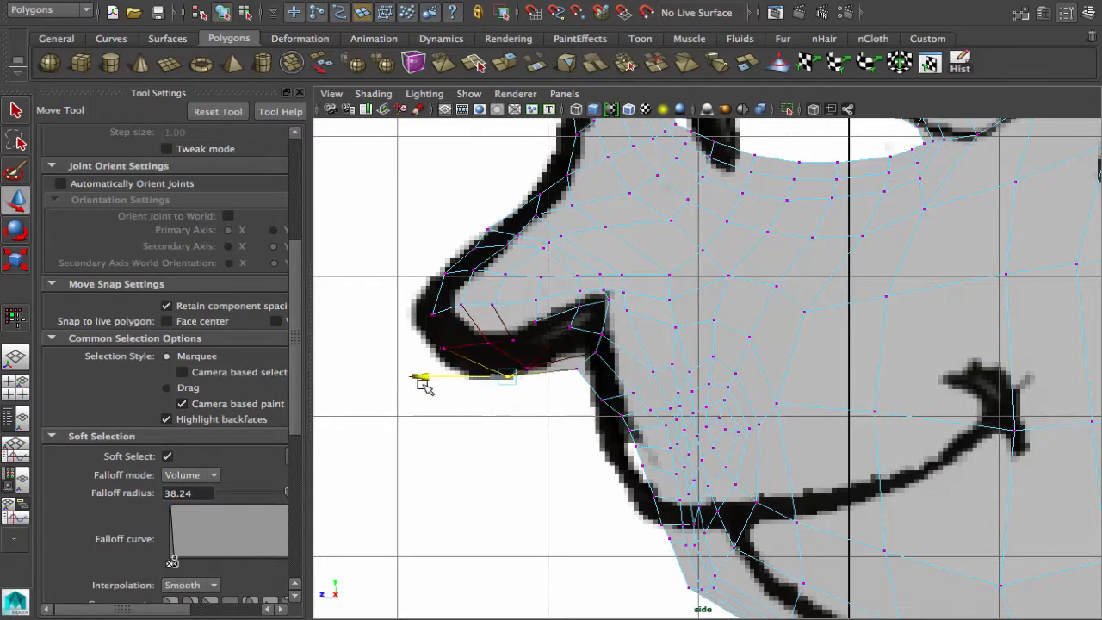
pyautogui.click(578, 367)
pyautogui.moveTo(489, 369); pyautogui.dragTo(501, 371)
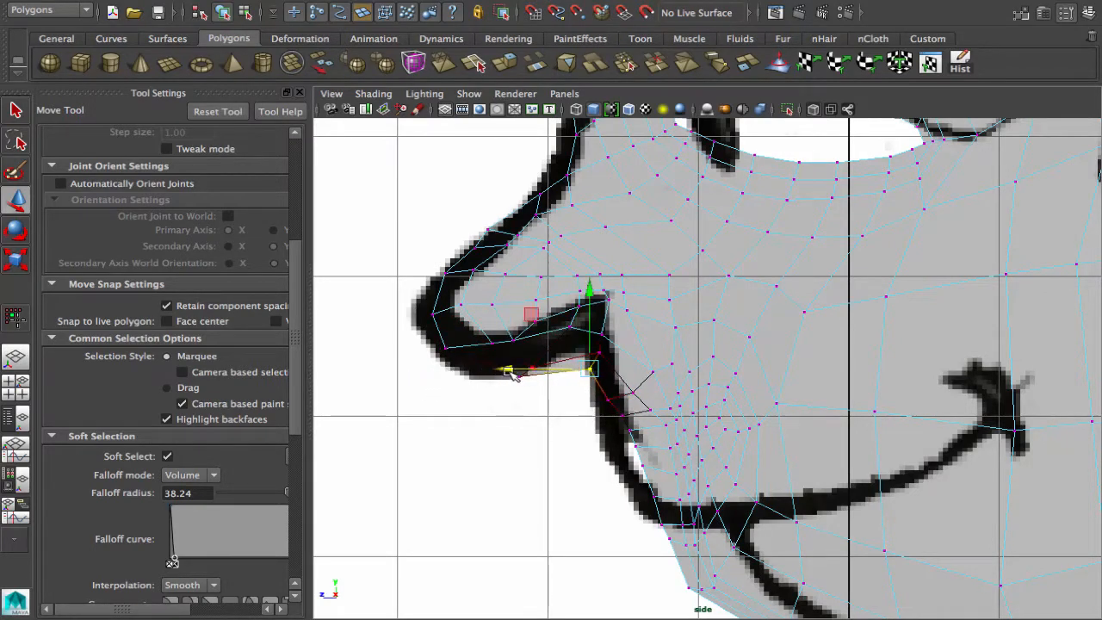
pyautogui.moveTo(590, 293); pyautogui.dragTo(590, 290)
# Adjust the underside vertices behind the nose tip along the outline, and undo the misplaced move of the lower tip vertex
pyautogui.click(520, 373)
pyautogui.moveTo(429, 376)
pyautogui.mouseDown()
pyautogui.moveTo(445, 381)
pyautogui.moveTo(446, 367)
pyautogui.mouseUp()
pyautogui.click(444, 348)
pyautogui.moveTo(383, 306); pyautogui.dragTo(441, 333)
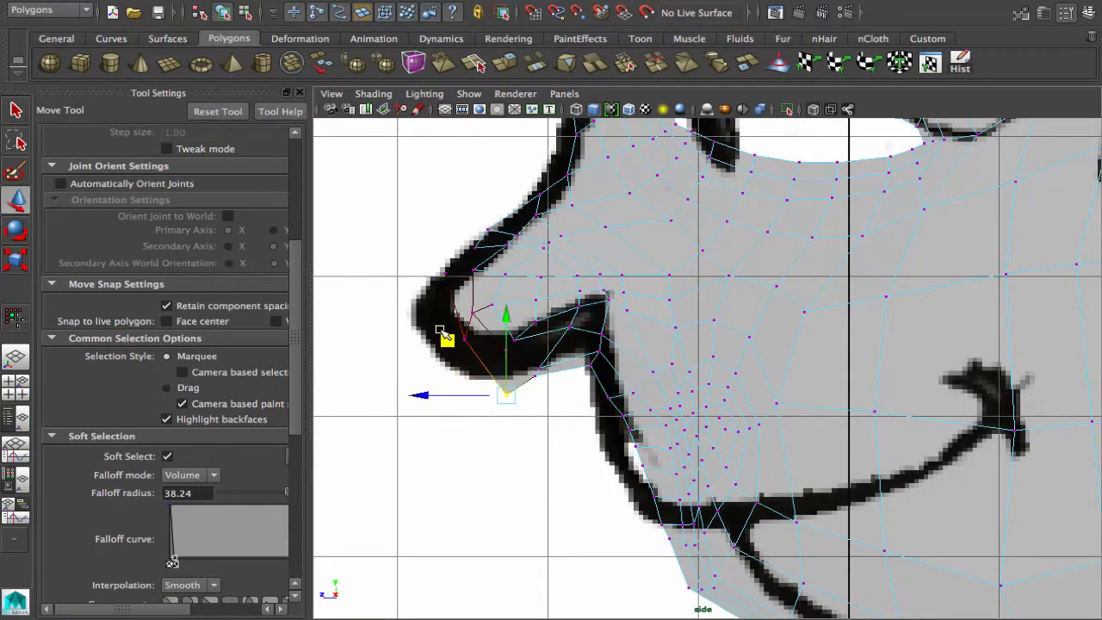
pyautogui.press('z')
# Return the mesh to vertex editing and move the nose-tip vertex forward to the front of the drawn nose
pyautogui.click(404, 296)
pyautogui.click(452, 340)
pyautogui.click(412, 312)
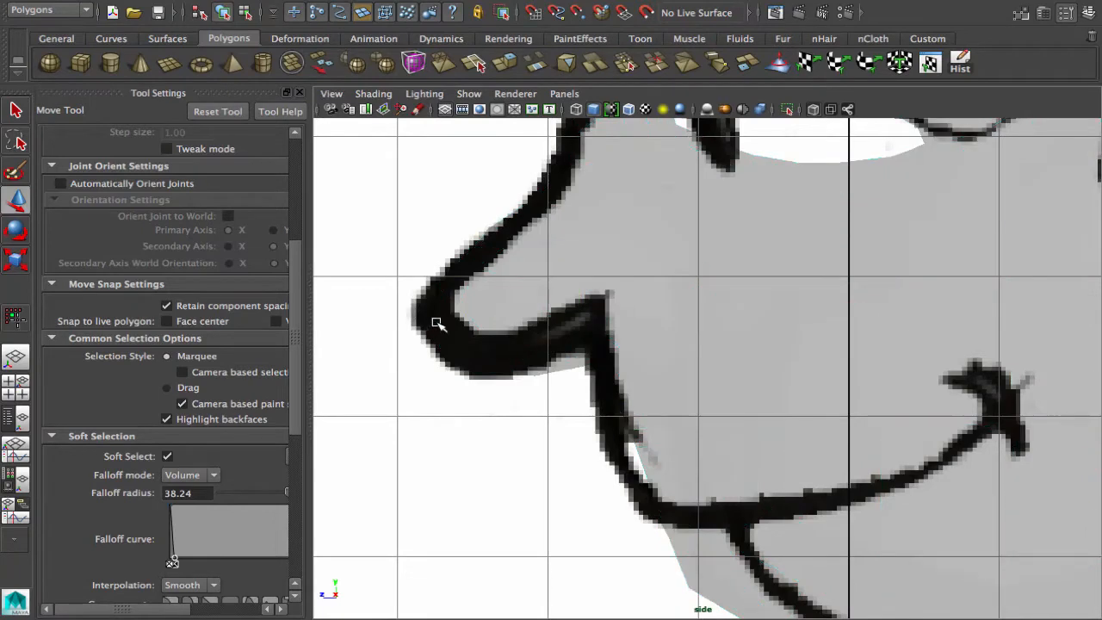
pyautogui.moveTo(436, 323); pyautogui.dragTo(379, 329, button='right')
pyautogui.moveTo(451, 341); pyautogui.dragTo(414, 320)
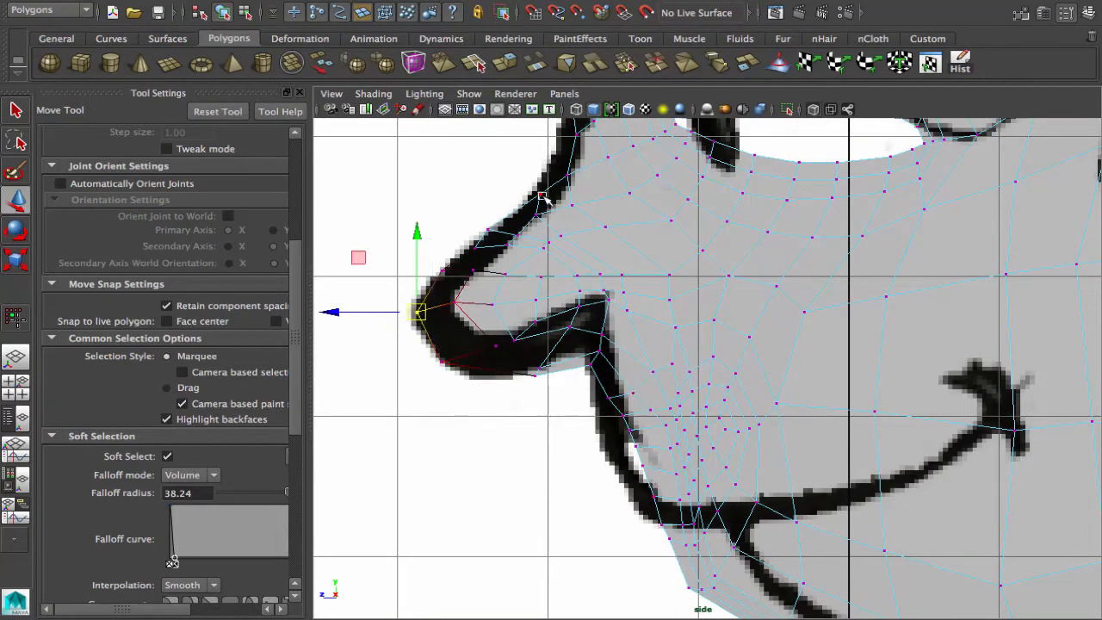
# Select a cheek vertex behind the mouth corner and widen the soft-selection falloff curve
pyautogui.click(604, 292)
pyautogui.scroll(-3, 696, 425)
pyautogui.keyDown('alt'); pyautogui.moveTo(695, 426); pyautogui.dragTo(572, 380, button='middle'); pyautogui.keyUp('alt')
pyautogui.moveTo(575, 379); pyautogui.dragTo(640, 314)
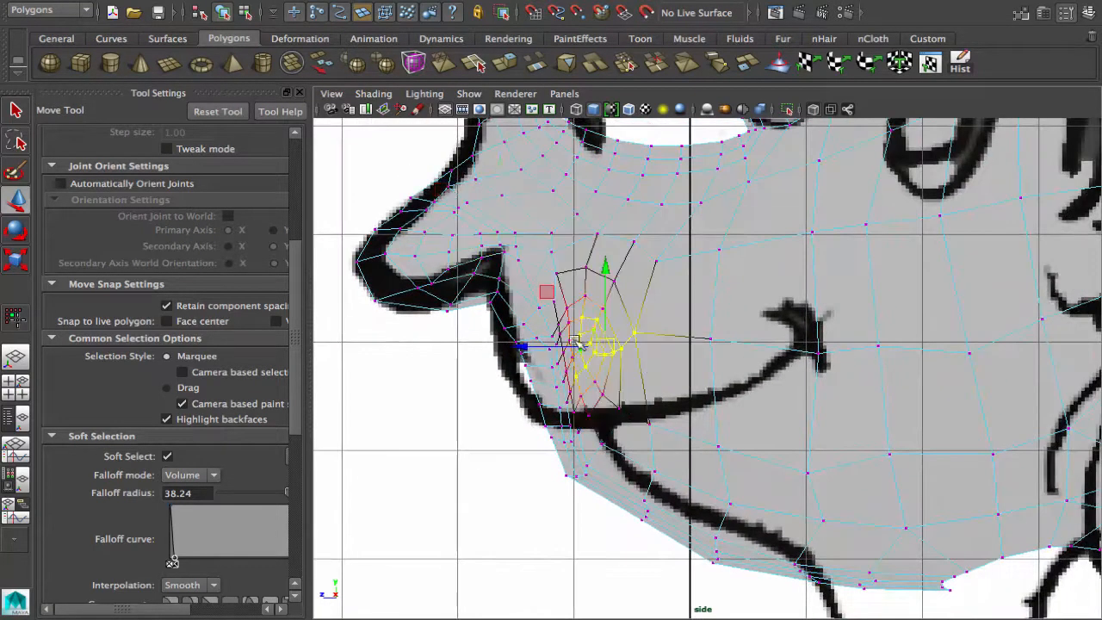
pyautogui.scroll(-5, 852, 421)
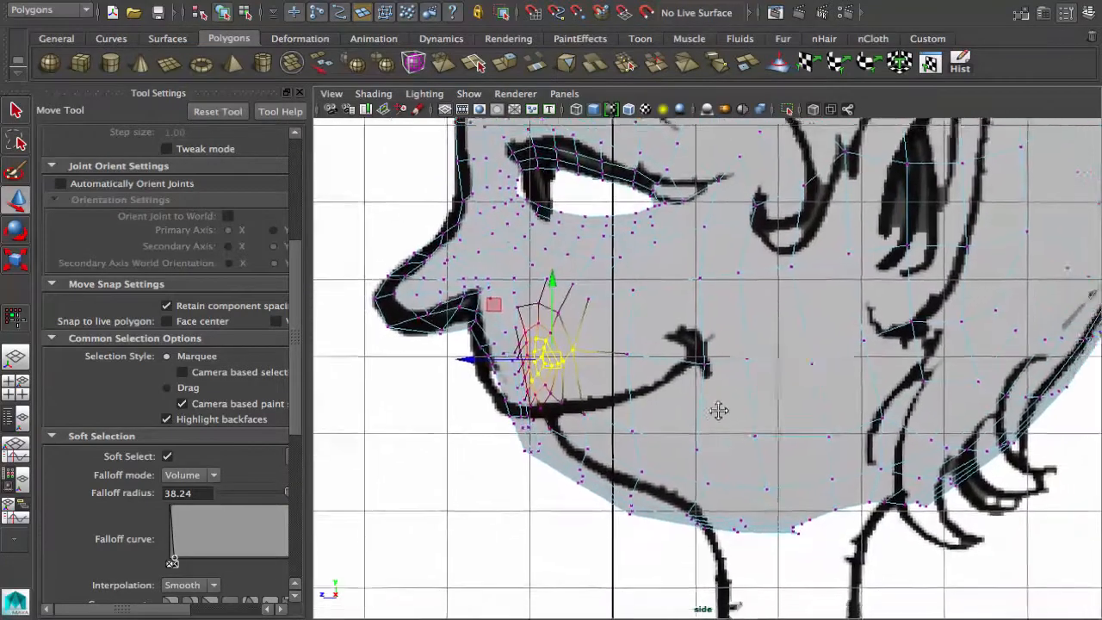
pyautogui.keyDown('alt'); pyautogui.moveTo(719, 411); pyautogui.dragTo(693, 406, button='middle'); pyautogui.keyUp('alt')
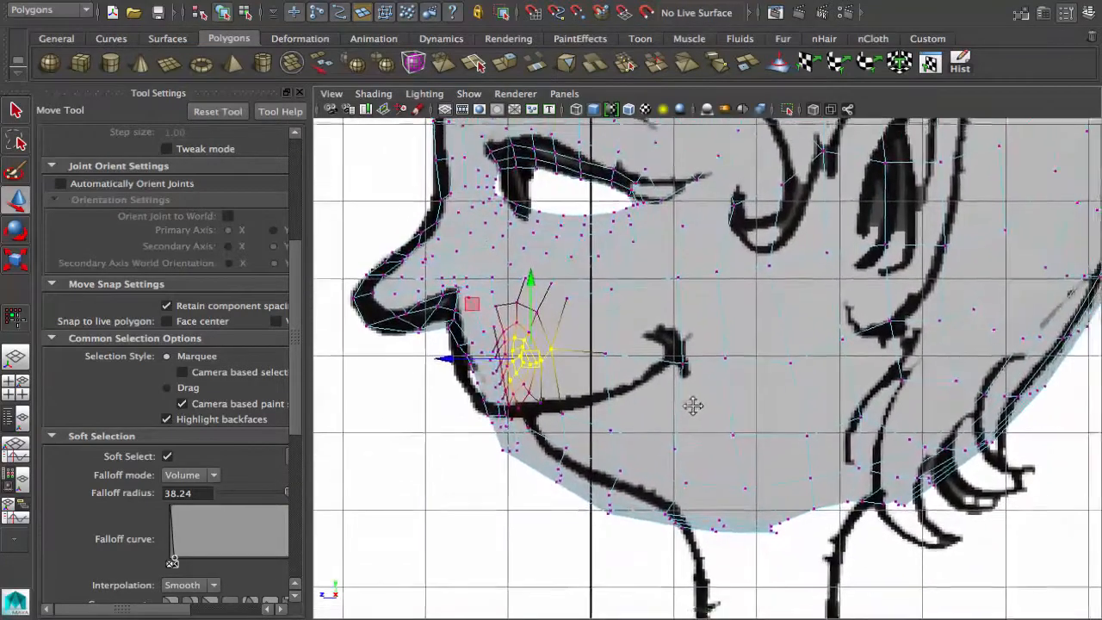
pyautogui.click(728, 360)
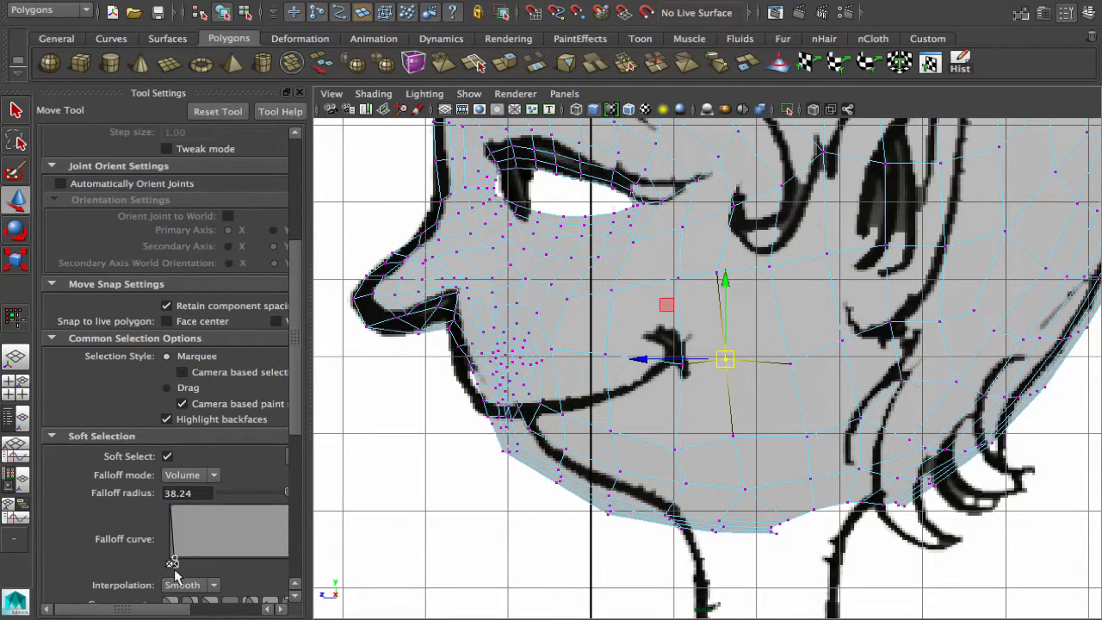
pyautogui.moveTo(187, 561); pyautogui.dragTo(190, 563)
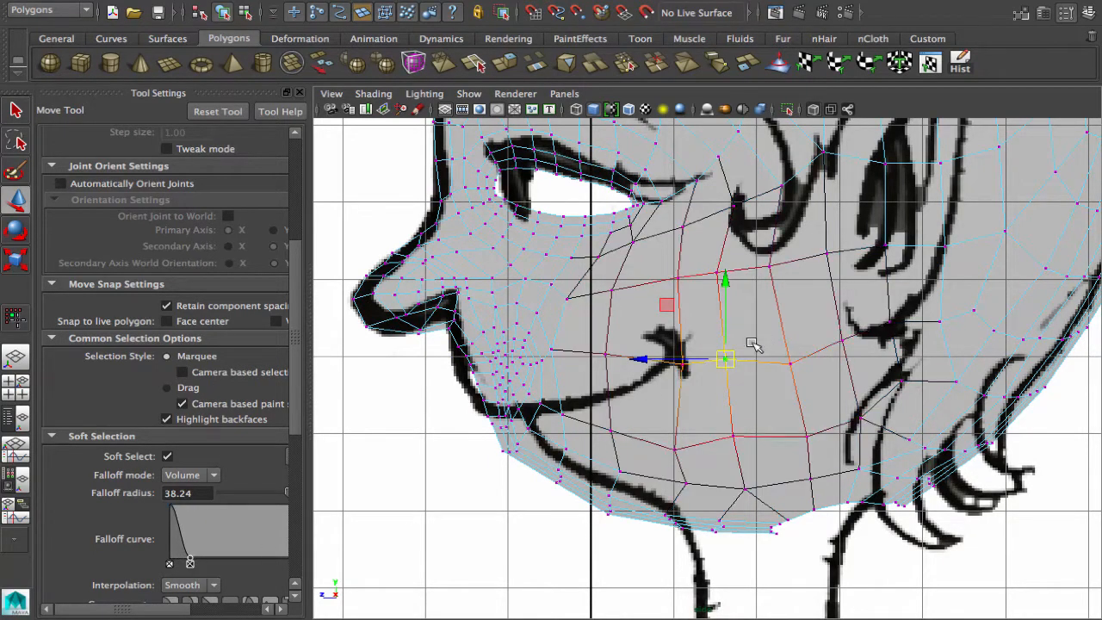
# Move the cheek vertices behind the mouth corner and the upper cheek vertex backward using soft selection
pyautogui.click(790, 362)
pyautogui.moveTo(706, 364); pyautogui.dragTo(733, 364)
pyautogui.click(760, 260)
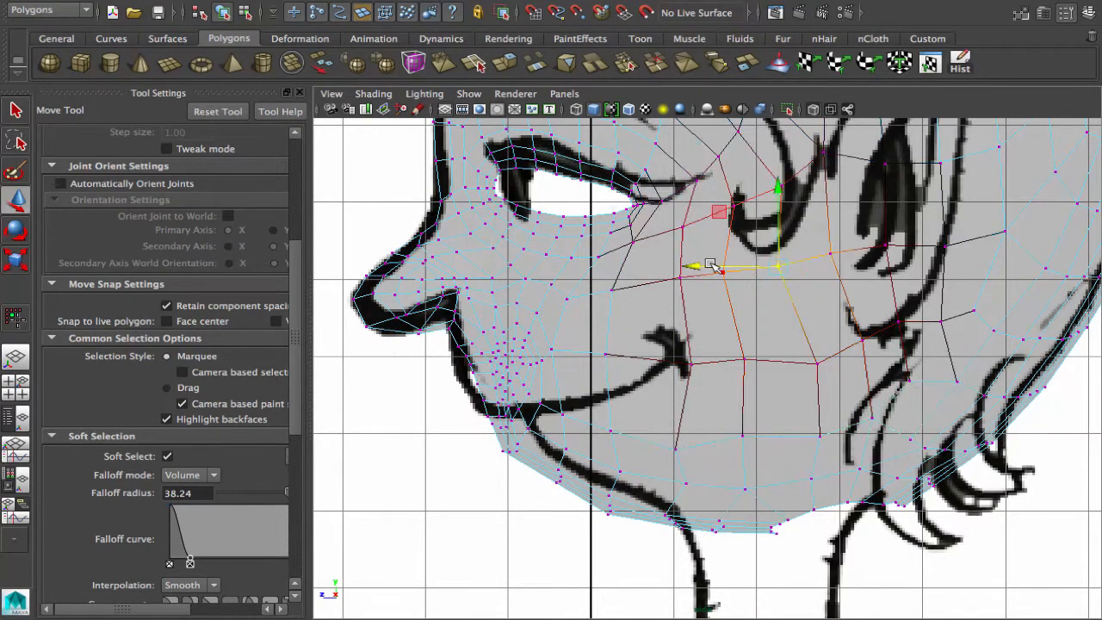
pyautogui.moveTo(695, 265); pyautogui.dragTo(732, 265)
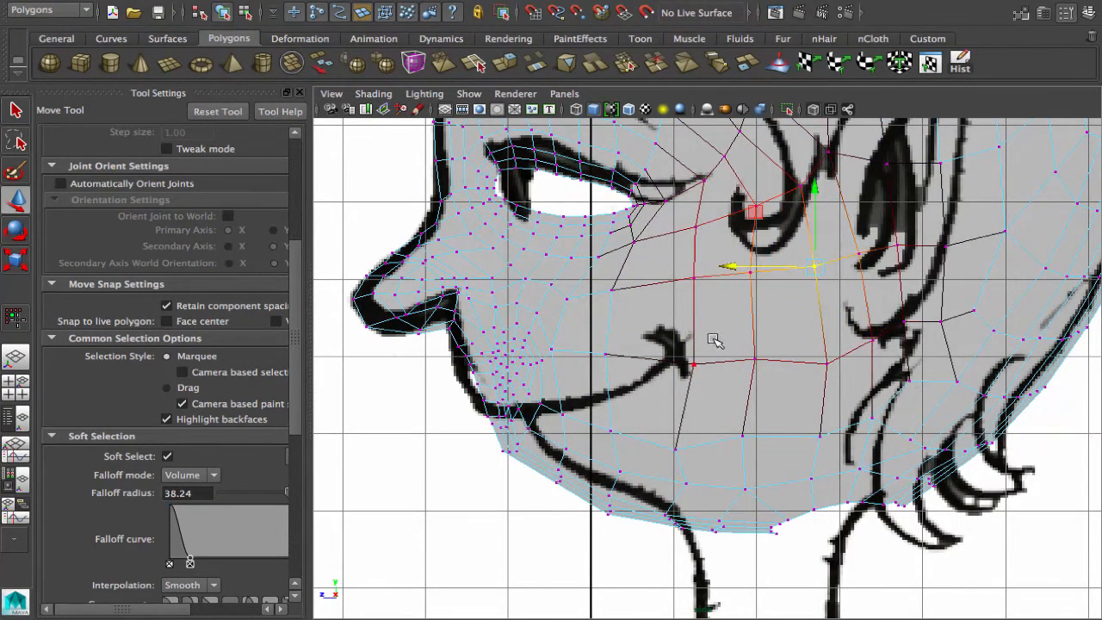
pyautogui.click(694, 365)
pyautogui.moveTo(613, 366); pyautogui.dragTo(633, 367)
pyautogui.click(732, 424)
pyautogui.moveTo(660, 439); pyautogui.dragTo(683, 439)
# Move the vertices beside the mouth back to the drawn smile corner and shift the upper cheek vertex backward
pyautogui.moveTo(773, 356); pyautogui.dragTo(775, 366)
pyautogui.moveTo(605, 343); pyautogui.dragTo(631, 368)
pyautogui.moveTo(534, 354); pyautogui.dragTo(601, 355)
pyautogui.click(713, 279)
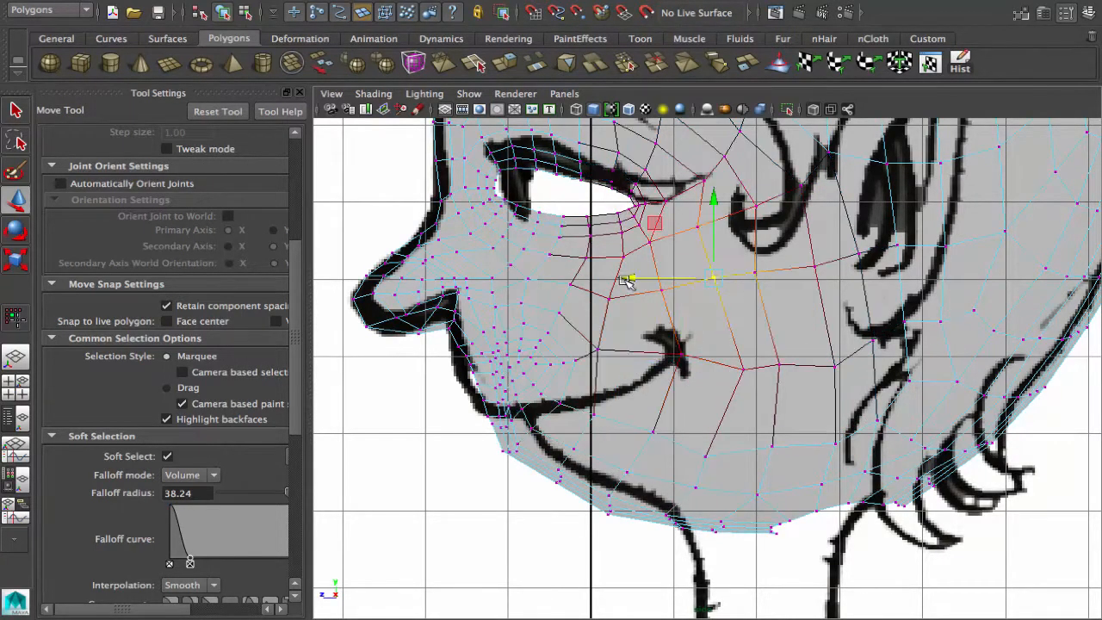
pyautogui.moveTo(634, 278); pyautogui.dragTo(721, 269)
pyautogui.click(777, 274)
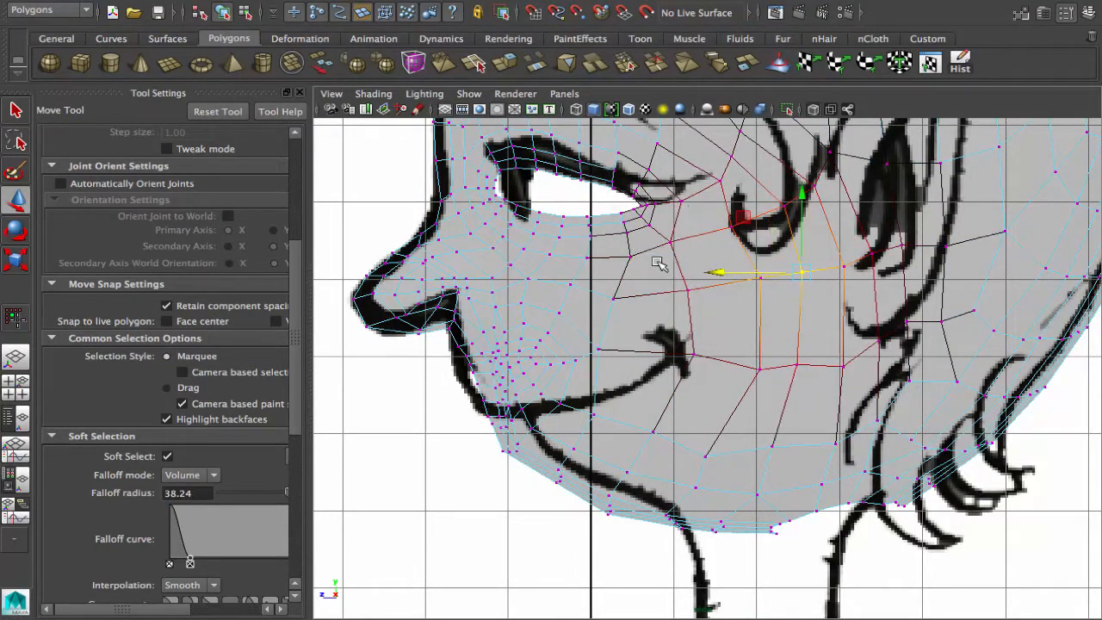
# Pull the mouth-corner vertices back toward the end of the drawn smile
pyautogui.click(578, 347)
pyautogui.click(597, 348)
pyautogui.moveTo(514, 349); pyautogui.dragTo(612, 376)
pyautogui.click(634, 363)
pyautogui.moveTo(546, 362); pyautogui.dragTo(569, 387)
# Move the lower-lip, chin and front jaw vertices up and back toward the drawn chin line
pyautogui.moveTo(476, 403); pyautogui.dragTo(536, 449)
pyautogui.moveTo(552, 459); pyautogui.dragTo(562, 462)
pyautogui.moveTo(600, 495); pyautogui.dragTo(632, 487)
pyautogui.moveTo(559, 501); pyautogui.dragTo(598, 477)
pyautogui.moveTo(643, 519); pyautogui.dragTo(622, 487)
pyautogui.moveTo(631, 507); pyautogui.dragTo(642, 497)
# Select the jaw underside vertices and move them forward and down toward the top of the drawn neck
pyautogui.scroll(-1, 763, 497)
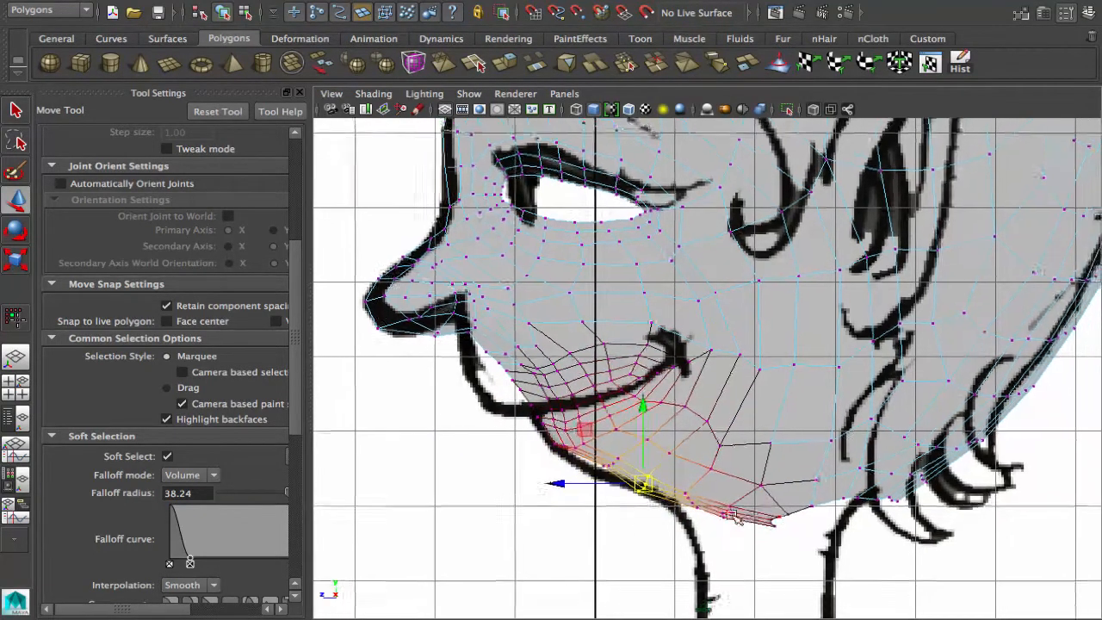
pyautogui.keyDown('alt'); pyautogui.moveTo(899, 601); pyautogui.dragTo(689, 512, button='middle'); pyautogui.keyUp('alt')
pyautogui.moveTo(699, 472); pyautogui.dragTo(551, 406)
pyautogui.moveTo(694, 465); pyautogui.dragTo(503, 402)
pyautogui.moveTo(598, 427); pyautogui.dragTo(546, 457)
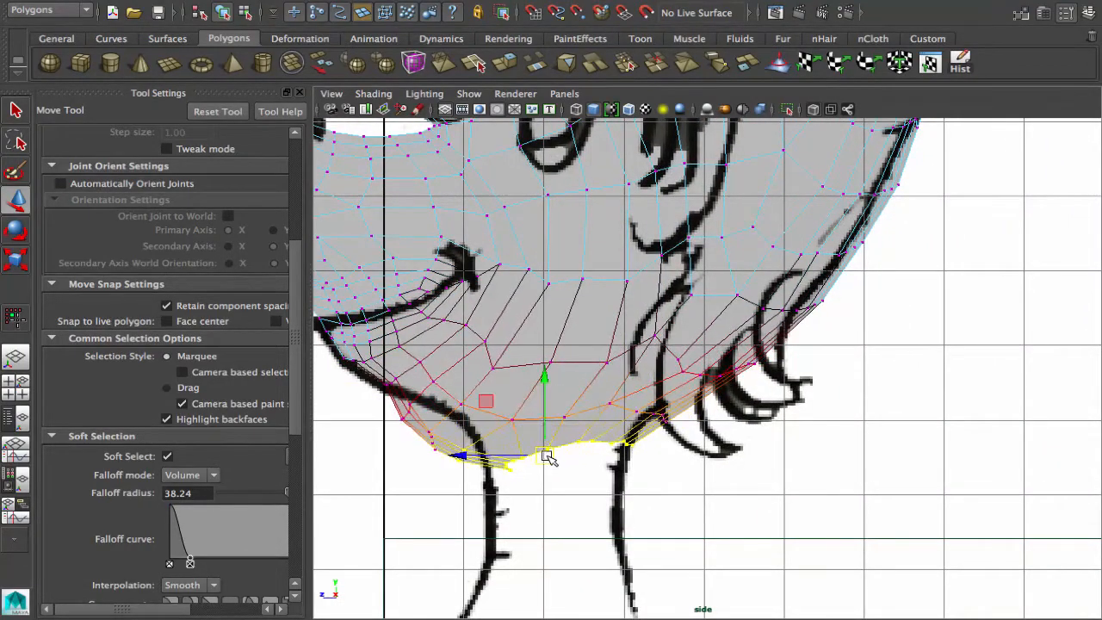
# Raise the front jaw underside vertices onto the chin outline and place the neighbouring vertex on the front neck line
pyautogui.scroll(2, 711, 476)
pyautogui.keyDown('alt'); pyautogui.moveTo(549, 457); pyautogui.dragTo(700, 452, button='middle'); pyautogui.keyUp('alt')
pyautogui.click(645, 498)
pyautogui.moveTo(651, 495); pyautogui.dragTo(531, 441)
pyautogui.moveTo(557, 467); pyautogui.dragTo(578, 431)
pyautogui.moveTo(670, 496)
pyautogui.mouseDown()
pyautogui.moveTo(633, 444)
pyautogui.moveTo(620, 487)
pyautogui.mouseUp()
# Turn off soft selection and reposition the lower edge vertices across the neck up to the rear neck line
pyautogui.click(168, 456)
pyautogui.moveTo(740, 493); pyautogui.dragTo(705, 471)
pyautogui.moveTo(782, 497); pyautogui.dragTo(746, 441)
pyautogui.moveTo(764, 456); pyautogui.dragTo(756, 472)
pyautogui.moveTo(824, 492); pyautogui.dragTo(782, 439)
pyautogui.moveTo(801, 460); pyautogui.dragTo(800, 481)
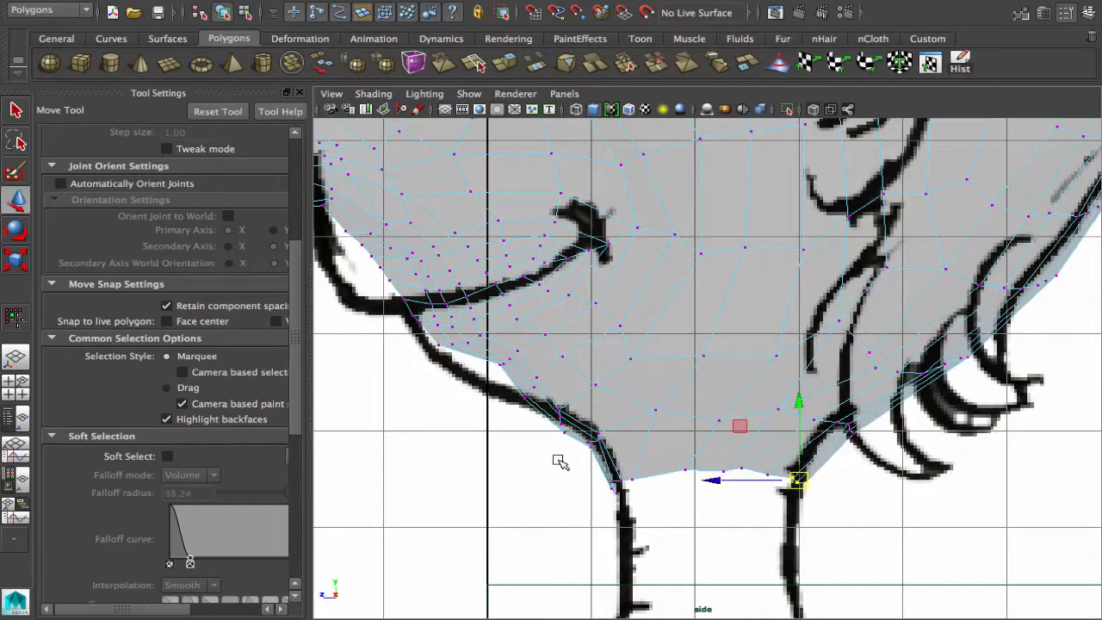
pyautogui.moveTo(545, 421); pyautogui.dragTo(573, 441)
pyautogui.moveTo(560, 428); pyautogui.dragTo(550, 422)
pyautogui.moveTo(562, 415); pyautogui.dragTo(575, 410)
pyautogui.hotkey('ctrl', 'z')
pyautogui.hotkey('ctrl', 'z')
# Move the two middle chin-edge vertices down and forward onto the drawn chin outline
pyautogui.keyDown('alt'); pyautogui.moveTo(543, 464); pyautogui.dragTo(583, 473, button='middle'); pyautogui.keyUp('alt')
pyautogui.keyDown('alt'); pyautogui.moveTo(583, 473); pyautogui.dragTo(639, 475, button='right'); pyautogui.keyUp('alt')
pyautogui.keyDown('alt'); pyautogui.moveTo(639, 475); pyautogui.dragTo(722, 479, button='middle'); pyautogui.keyUp('alt')
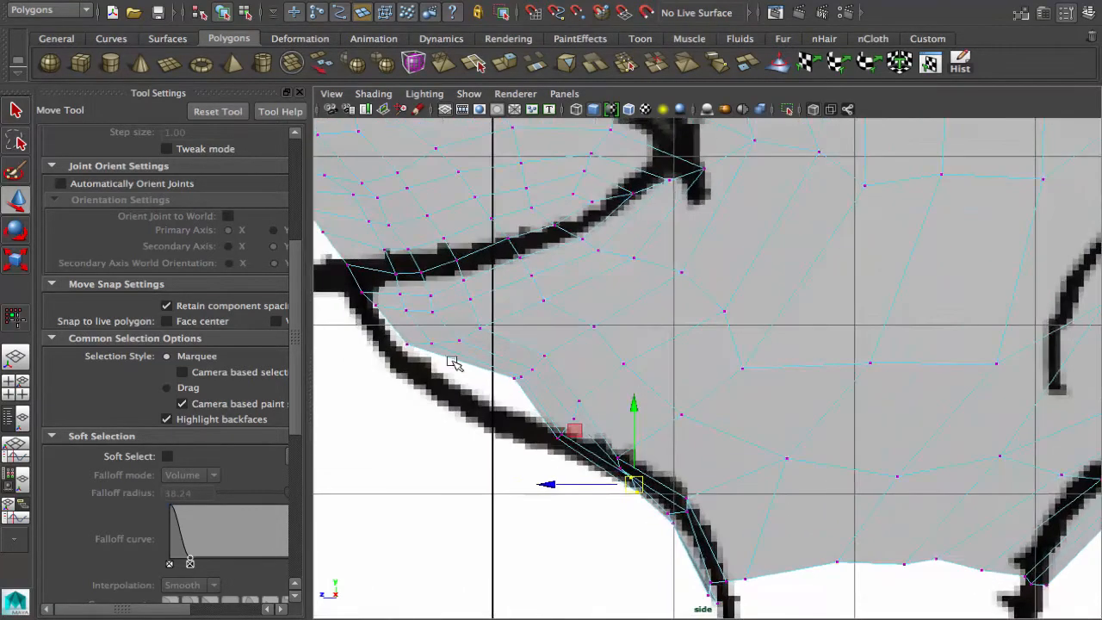
pyautogui.click(512, 379)
pyautogui.moveTo(512, 379); pyautogui.dragTo(481, 420)
pyautogui.click(558, 438)
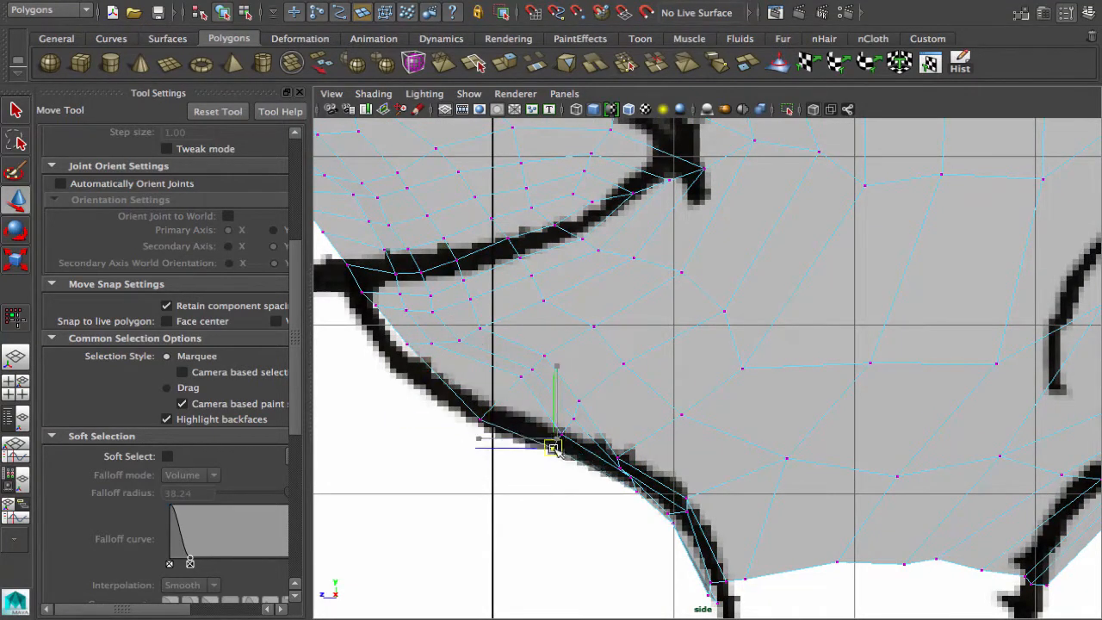
pyautogui.moveTo(558, 439); pyautogui.dragTo(552, 451)
# Lower the front chin-edge vertex onto the outline and reposition the interior vertices just behind it
pyautogui.click(522, 375)
pyautogui.moveTo(519, 299); pyautogui.dragTo(518, 319)
pyautogui.moveTo(443, 395); pyautogui.dragTo(431, 394)
pyautogui.click(407, 345)
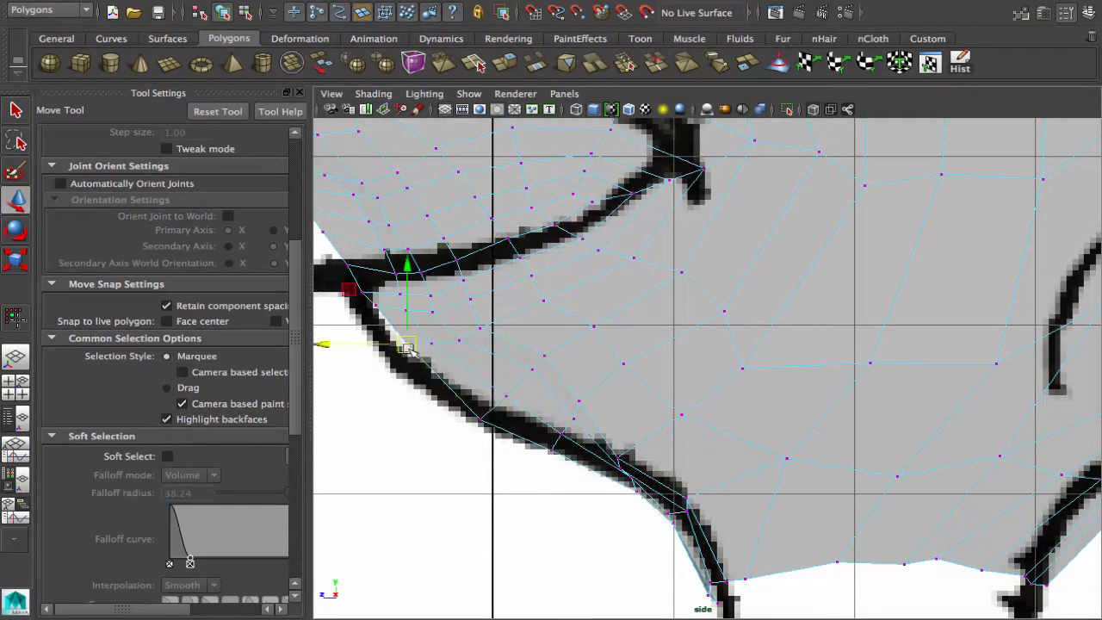
pyautogui.moveTo(407, 344); pyautogui.dragTo(478, 353)
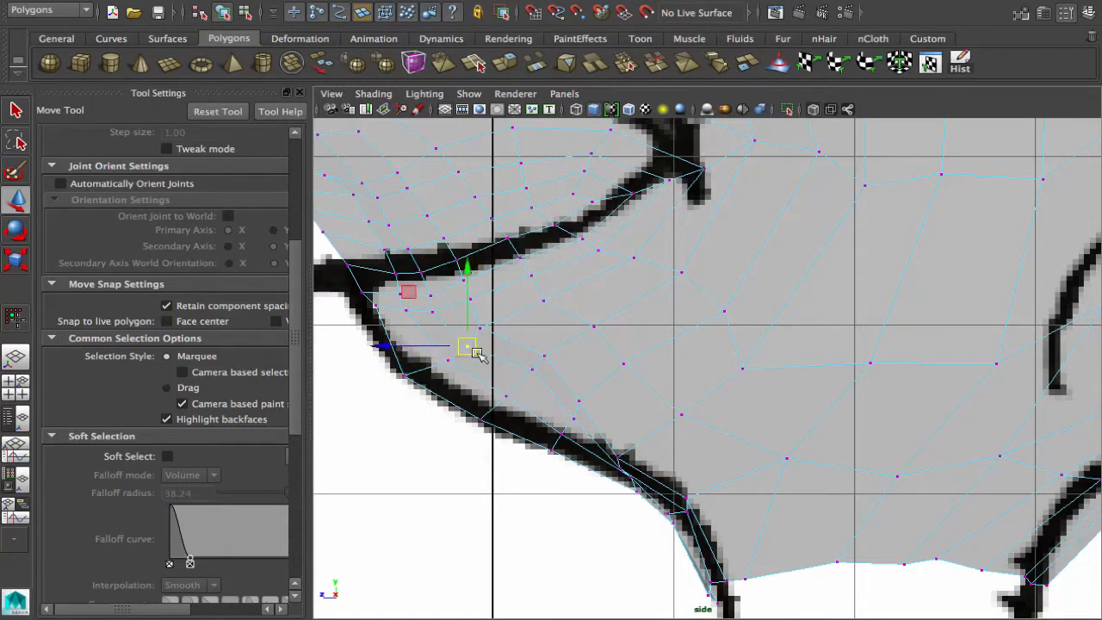
# Move the vertex near the rear of the chin line back and shift the vertex above the neck corner backward and up
pyautogui.click(616, 456)
pyautogui.moveTo(617, 456)
pyautogui.mouseDown()
pyautogui.moveTo(653, 441)
pyautogui.moveTo(635, 461)
pyautogui.mouseUp()
pyautogui.click(621, 468)
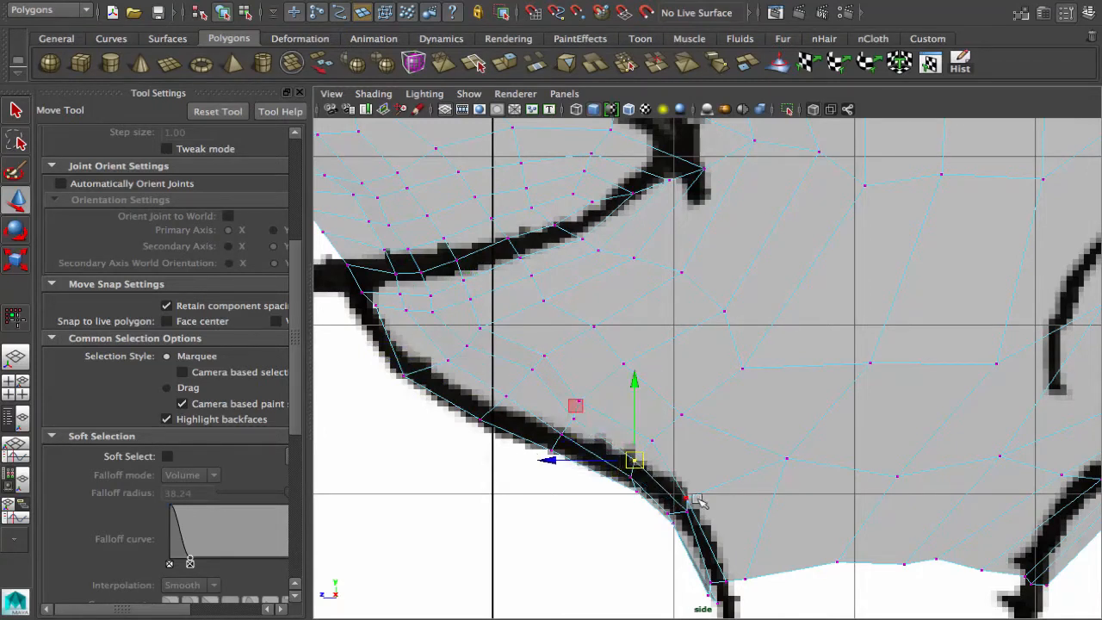
pyautogui.click(690, 497)
pyautogui.moveTo(692, 497); pyautogui.dragTo(737, 476)
# Spread the overlapping vertices at the front neck corner backward along the lower edge of the mesh
pyautogui.moveTo(721, 595); pyautogui.dragTo(785, 558)
pyautogui.moveTo(790, 566); pyautogui.dragTo(723, 589)
pyautogui.click(770, 571)
pyautogui.click(712, 584)
pyautogui.click(710, 595)
# Align the jaw-edge vertices above the front neck corner with the drawn outline
pyautogui.moveTo(693, 518); pyautogui.dragTo(634, 487)
pyautogui.moveTo(662, 502); pyautogui.dragTo(644, 482)
pyautogui.moveTo(634, 470); pyautogui.dragTo(644, 463)
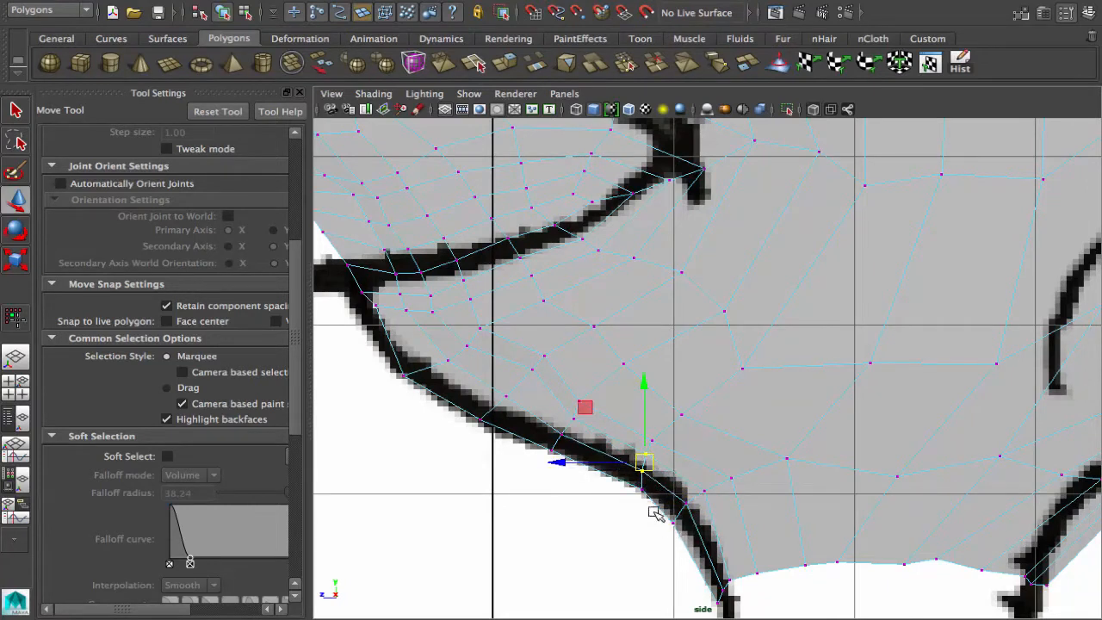
pyautogui.click(673, 523)
pyautogui.moveTo(673, 522); pyautogui.dragTo(684, 523)
# Even out the spacing of the interior chin vertices between the mouth line and the chin outline
pyautogui.click(532, 371)
pyautogui.moveTo(532, 371); pyautogui.dragTo(525, 380)
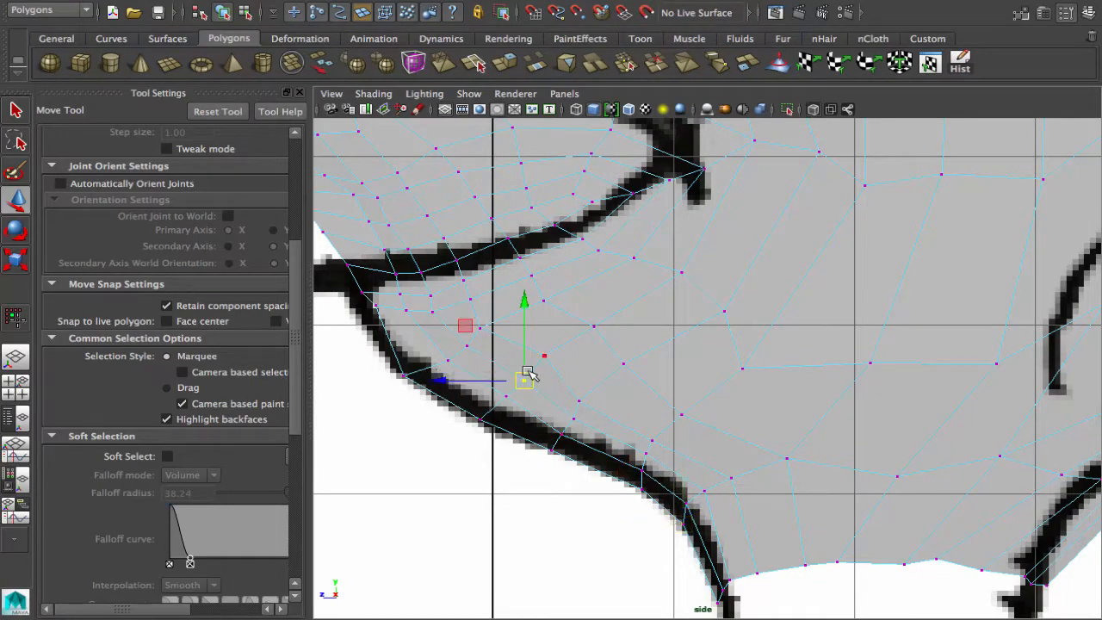
pyautogui.click(545, 355)
pyautogui.moveTo(543, 273); pyautogui.dragTo(542, 281)
pyautogui.click(480, 327)
pyautogui.moveTo(480, 327); pyautogui.dragTo(492, 328)
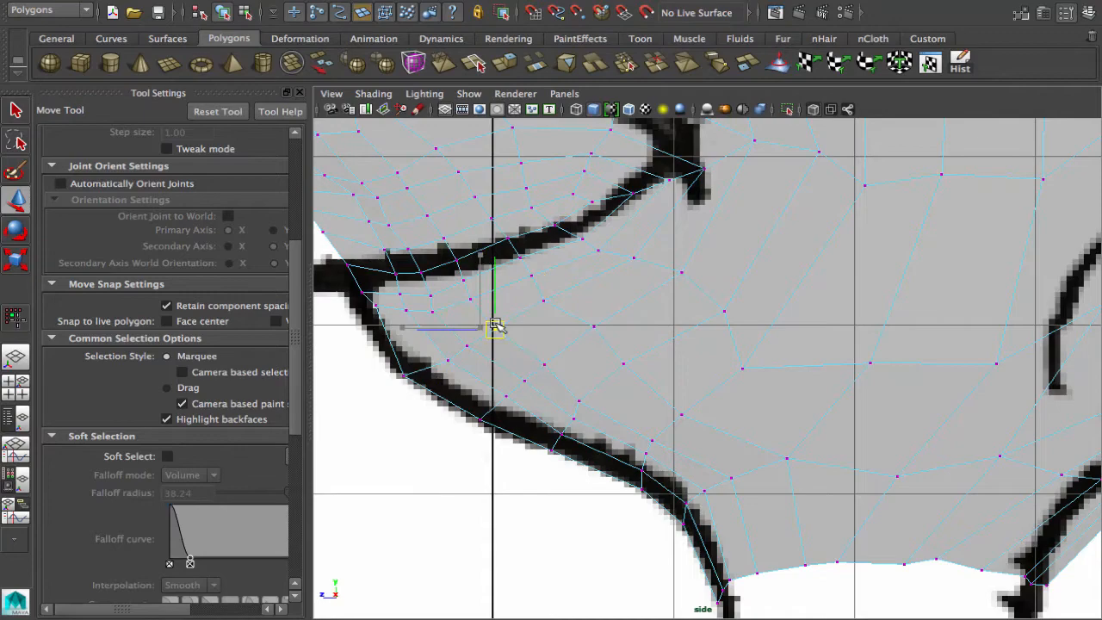
pyautogui.click(579, 400)
pyautogui.moveTo(580, 401); pyautogui.dragTo(595, 394)
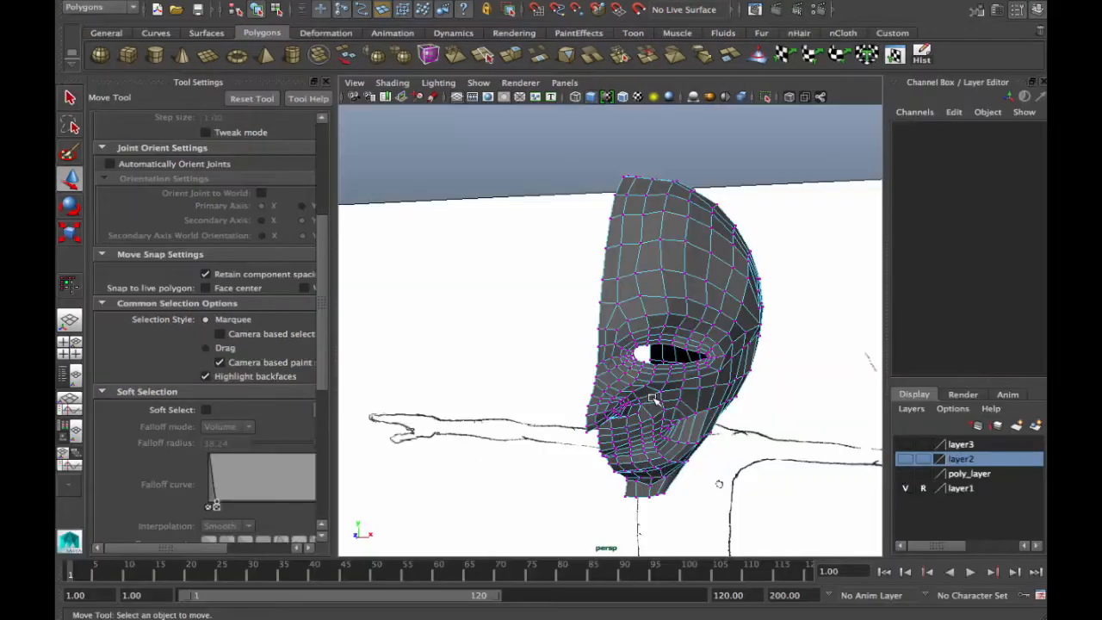
# Examine the half-face mesh around the mouth and nose in perspective with smooth preview, and return it to unsmoothed display
pyautogui.keyDown('alt'); pyautogui.moveTo(653, 398); pyautogui.dragTo(541, 386); pyautogui.keyUp('alt')
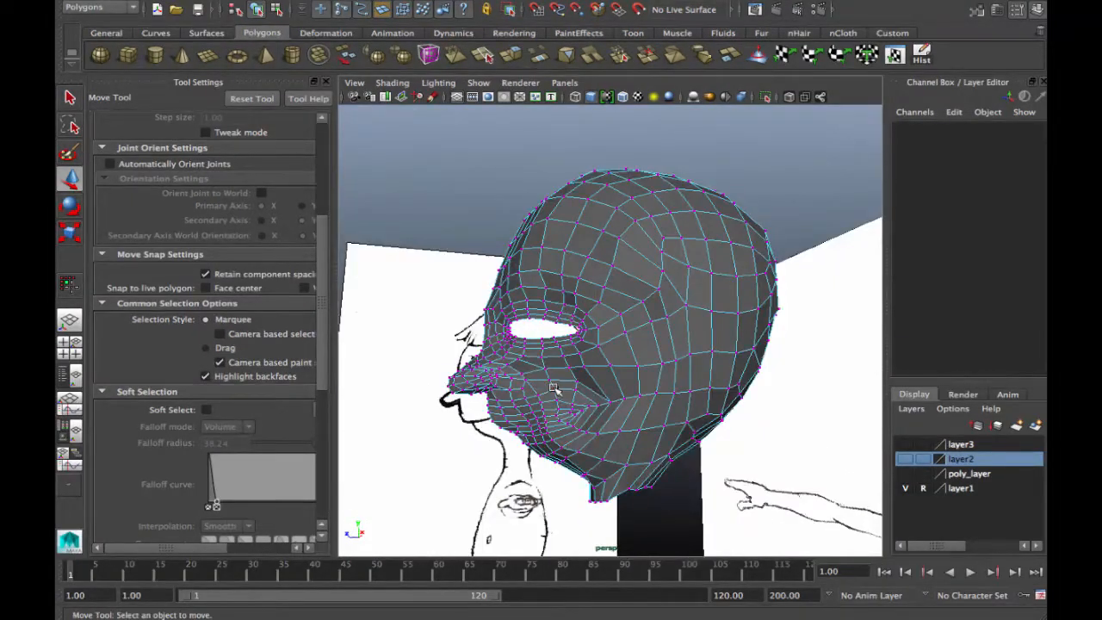
pyautogui.press('3')
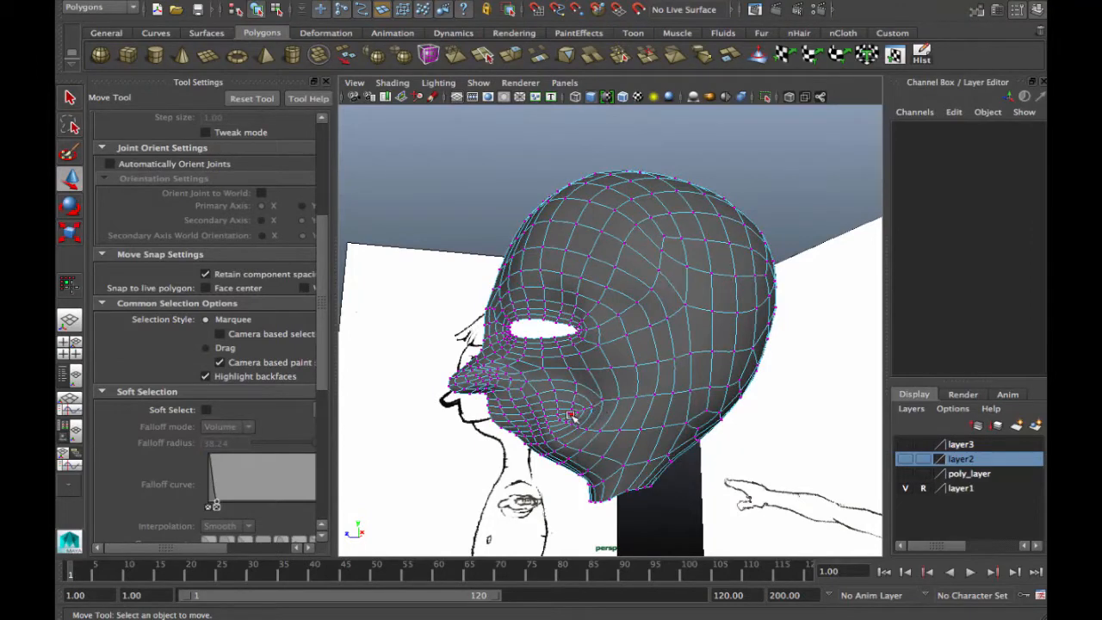
pyautogui.click(558, 414)
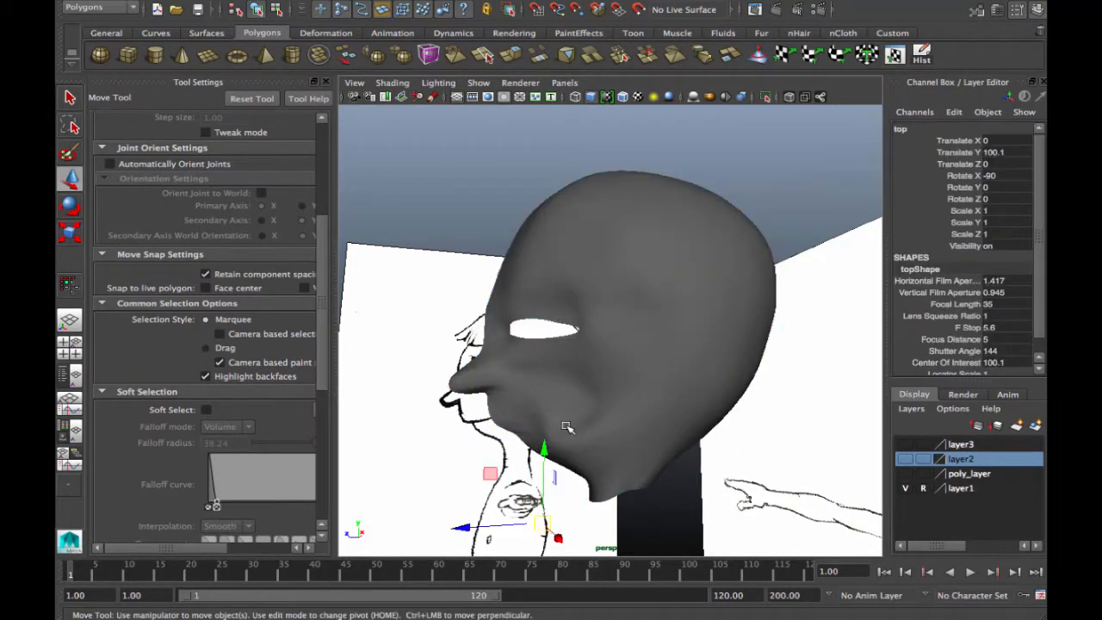
pyautogui.keyDown('alt'); pyautogui.moveTo(567, 427); pyautogui.dragTo(673, 399); pyautogui.keyUp('alt')
pyautogui.click(697, 430)
pyautogui.keyDown('alt'); pyautogui.moveTo(697, 435); pyautogui.dragTo(633, 440); pyautogui.keyUp('alt')
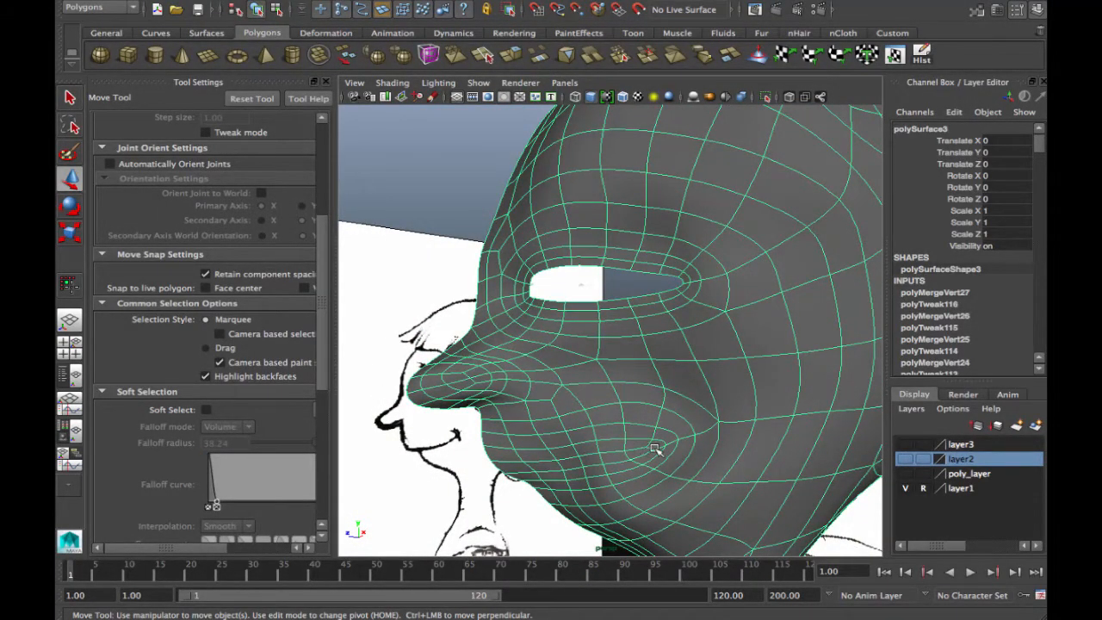
pyautogui.keyDown('alt'); pyautogui.moveTo(655, 448); pyautogui.dragTo(778, 436); pyautogui.keyUp('alt')
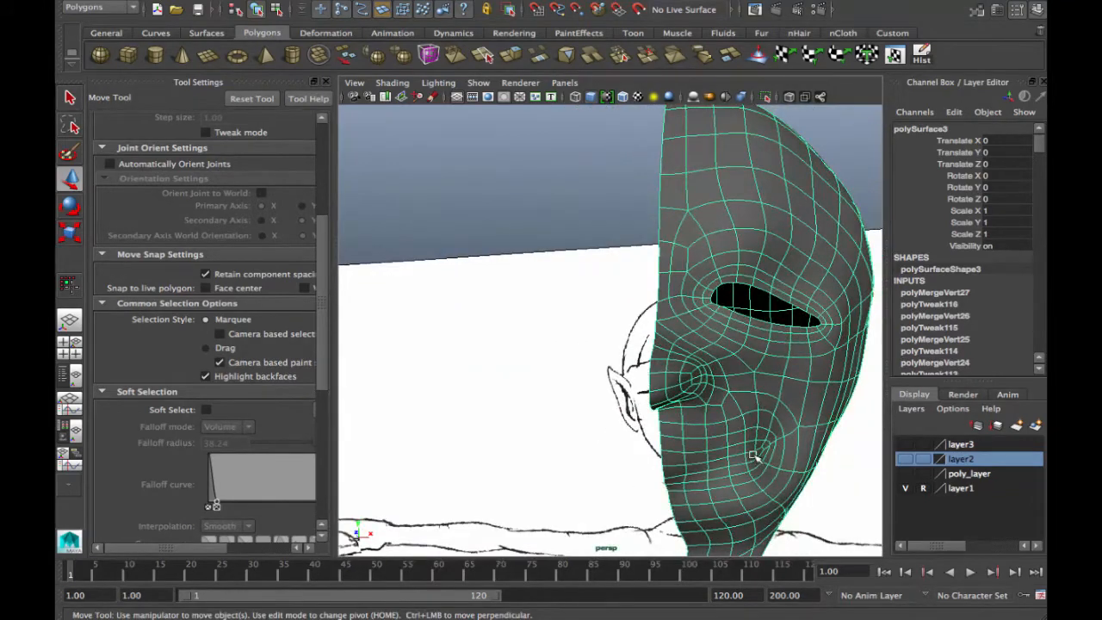
pyautogui.press('1')
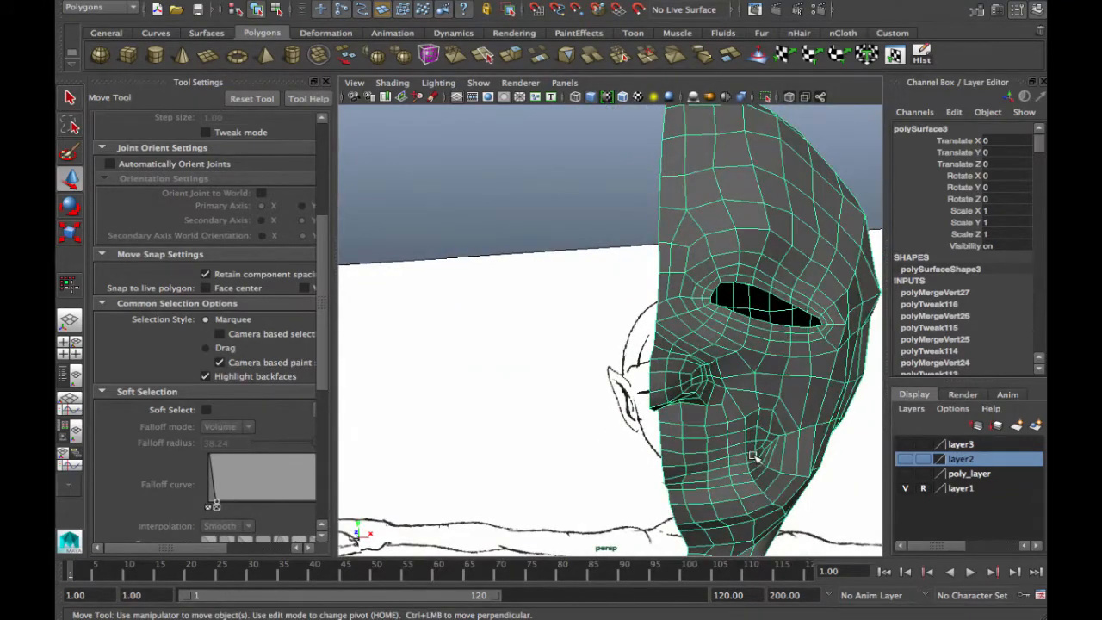
# Start the Sculpt Geometry tool with the Smooth operation, radius 1.7831 and opacity 0.2514, and close the channel box panel
pyautogui.click(758, 56)
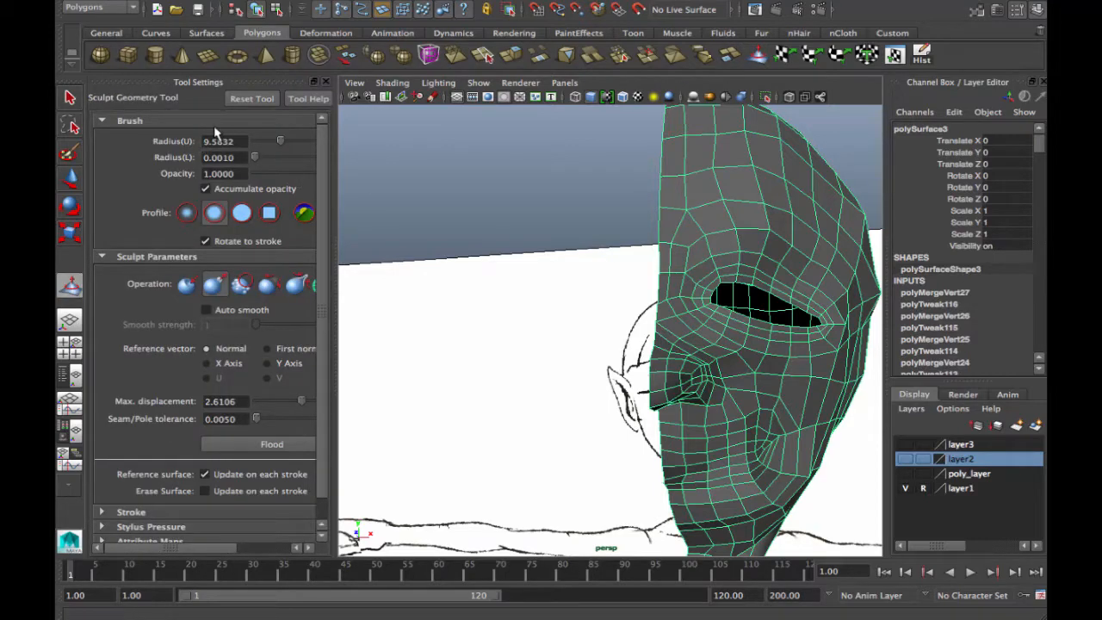
pyautogui.click(1042, 79)
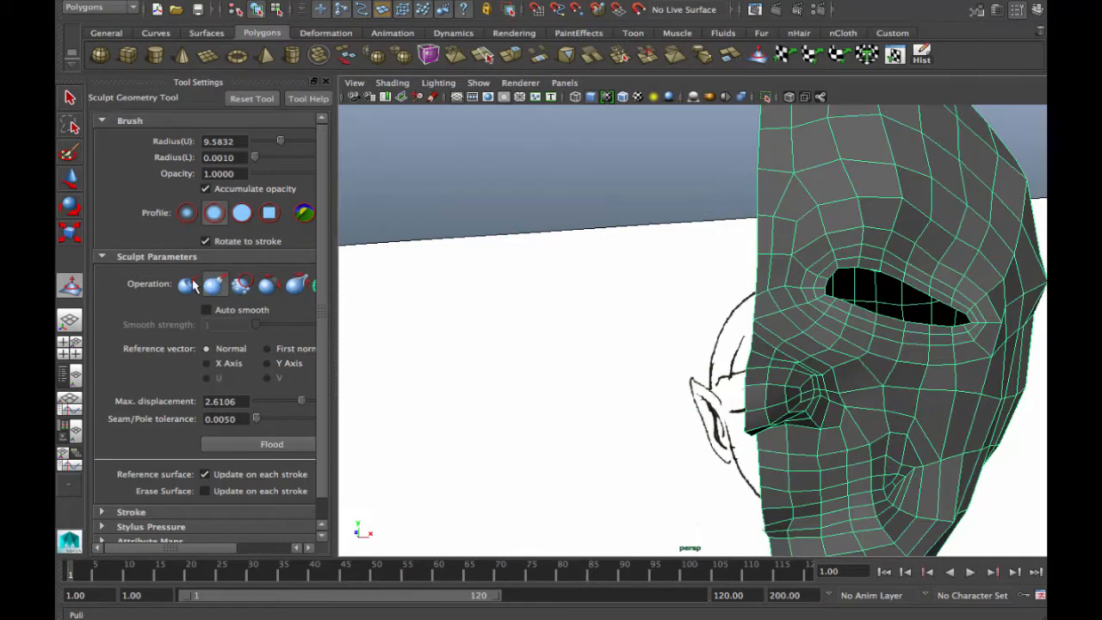
pyautogui.click(243, 286)
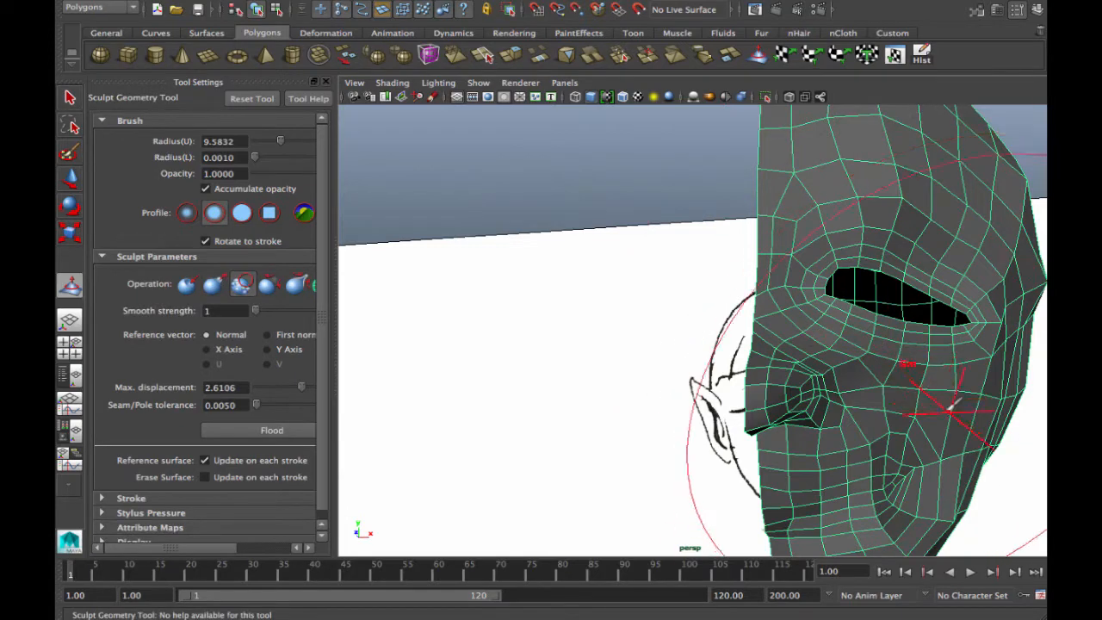
pyautogui.keyDown('alt'); pyautogui.moveTo(954, 408); pyautogui.dragTo(891, 403, button='right'); pyautogui.keyUp('alt')
pyautogui.moveTo(891, 403)
pyautogui.keyDown('alt'); pyautogui.mouseDown()
pyautogui.moveTo(738, 370)
pyautogui.moveTo(792, 406)
pyautogui.moveTo(693, 415)
pyautogui.mouseUp(); pyautogui.keyUp('alt')
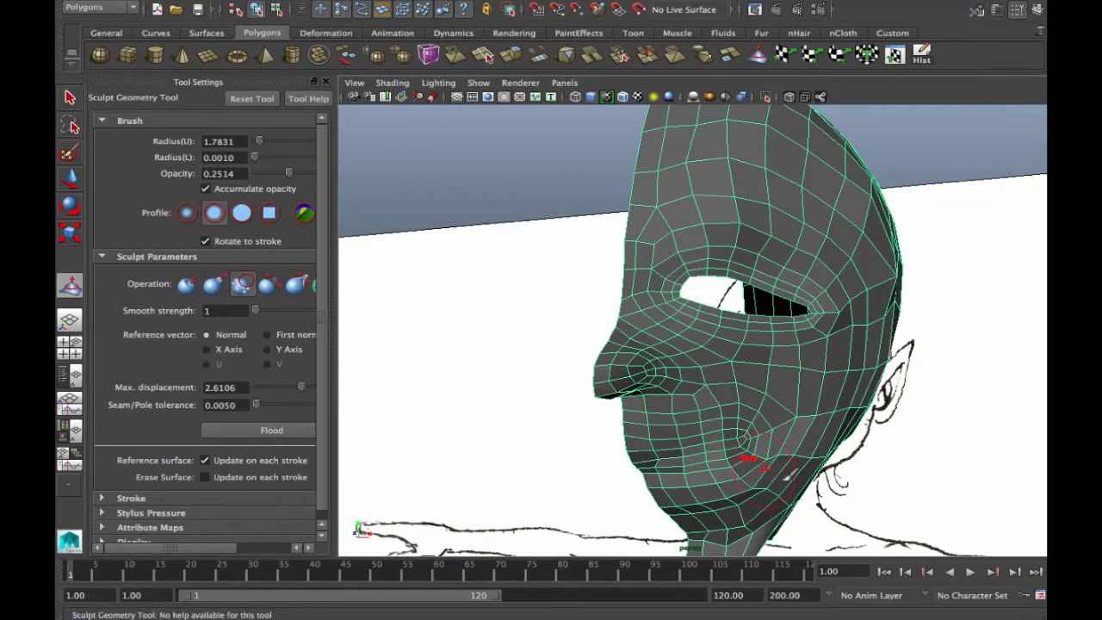
# Smooth the mesh around the mouth corner, cheek and outer eye with the sculpt brush
pyautogui.keyDown('alt'); pyautogui.moveTo(751, 489); pyautogui.dragTo(677, 460); pyautogui.keyUp('alt')
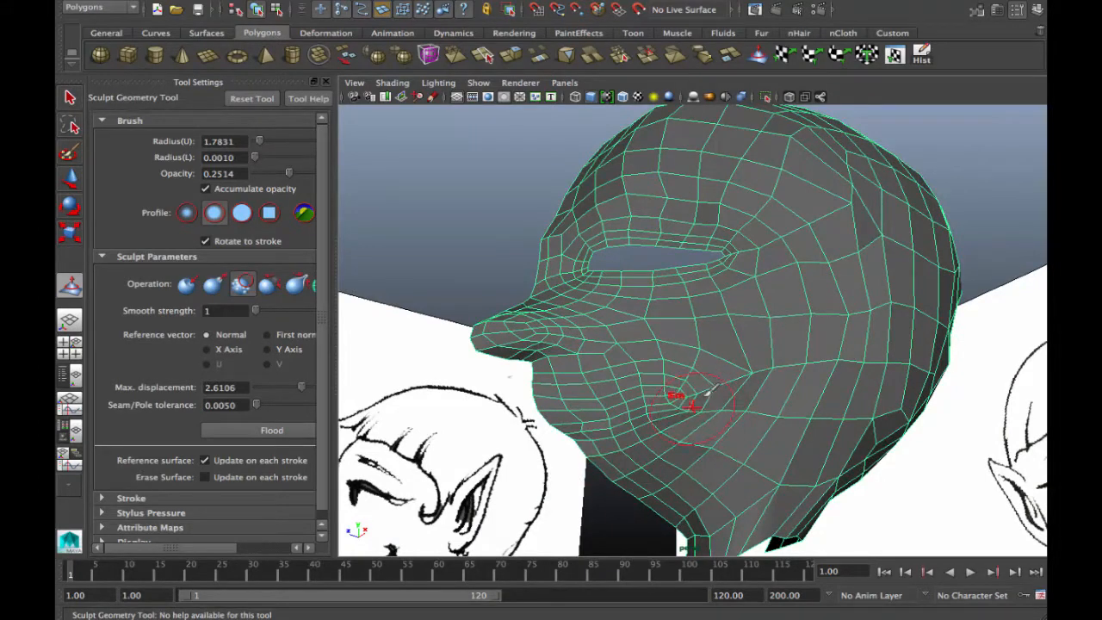
pyautogui.moveTo(671, 422)
pyautogui.keyDown('alt'); pyautogui.mouseDown()
pyautogui.moveTo(775, 465)
pyautogui.moveTo(676, 404)
pyautogui.mouseUp(); pyautogui.keyUp('alt')
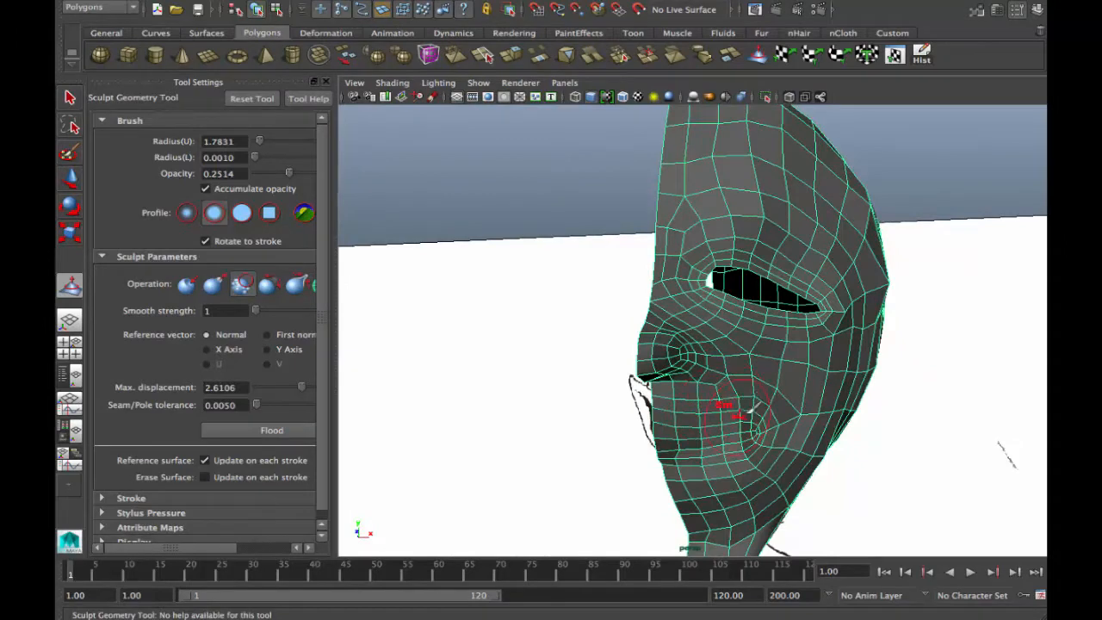
pyautogui.keyDown('alt'); pyautogui.moveTo(747, 409); pyautogui.dragTo(645, 390); pyautogui.keyUp('alt')
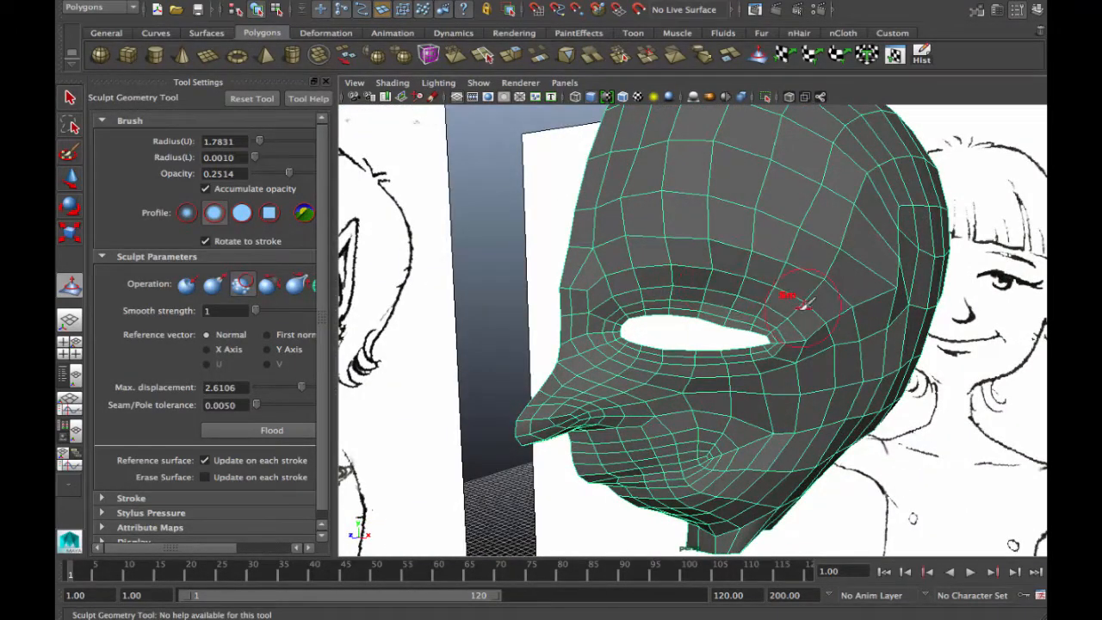
# Set the sculpt brush to the Pull operation with radius 3.0419, opacity 0.1314, maximum displacement 0.7080 and Auto smooth on
pyautogui.keyDown('alt'); pyautogui.moveTo(818, 406); pyautogui.dragTo(893, 411); pyautogui.keyUp('alt')
pyautogui.click(213, 284)
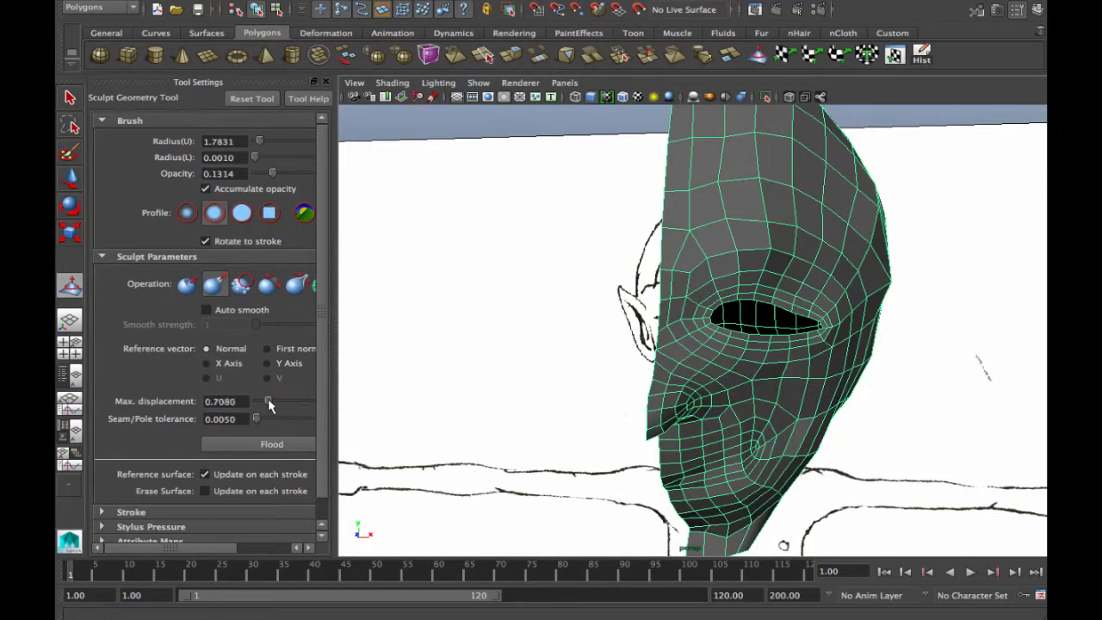
pyautogui.click(207, 309)
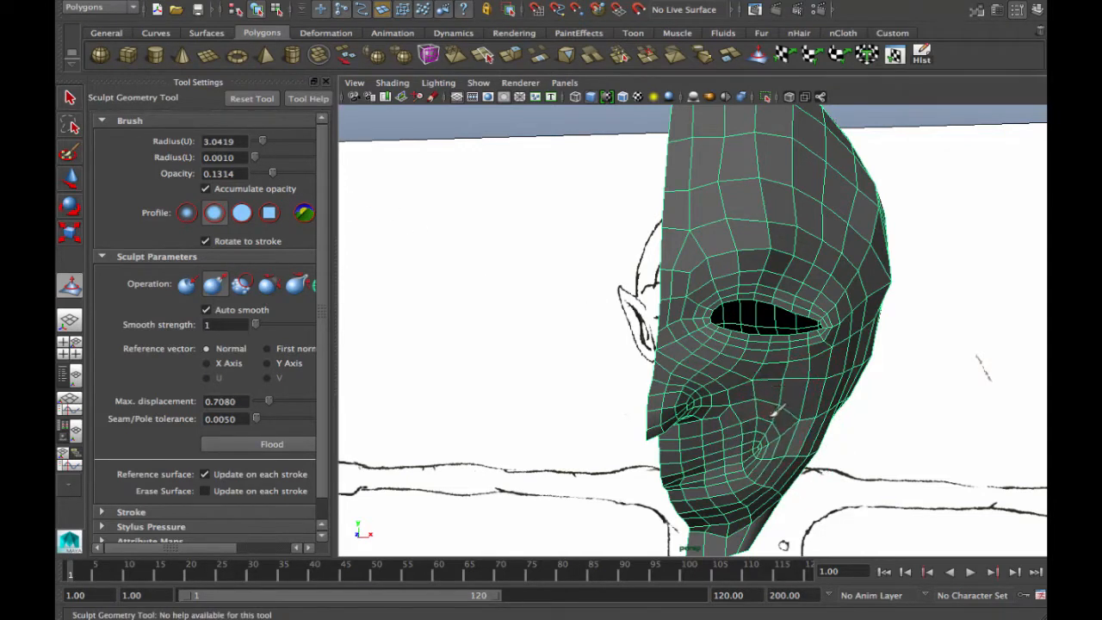
# Pull the half-face surface outward with the sculpt brush around the mouth corner, temple, cheek, brow and outer eye
pyautogui.keyDown('alt'); pyautogui.moveTo(794, 479); pyautogui.dragTo(775, 439); pyautogui.keyUp('alt')
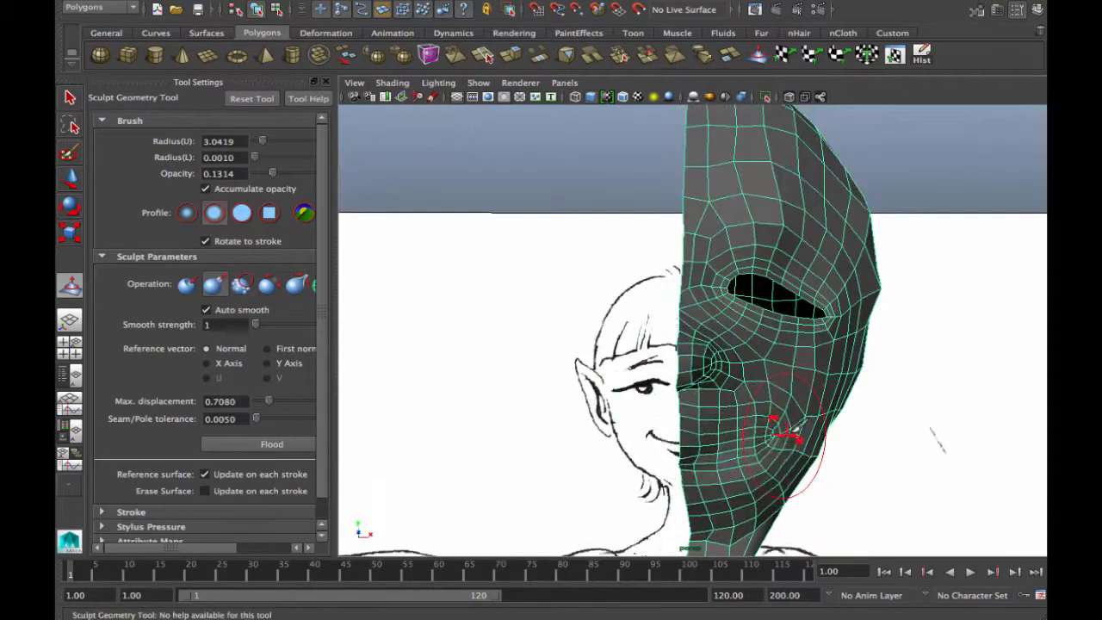
pyautogui.press('space')
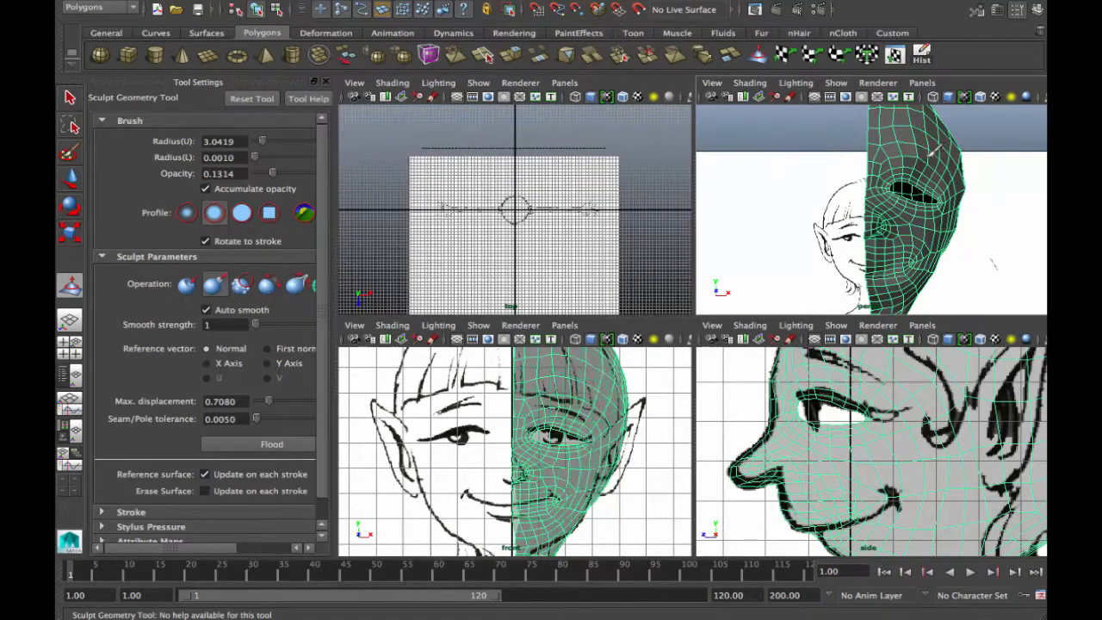
pyautogui.moveTo(965, 261)
pyautogui.keyDown('alt'); pyautogui.mouseDown()
pyautogui.moveTo(943, 274)
pyautogui.moveTo(868, 219)
pyautogui.mouseUp(); pyautogui.keyUp('alt')
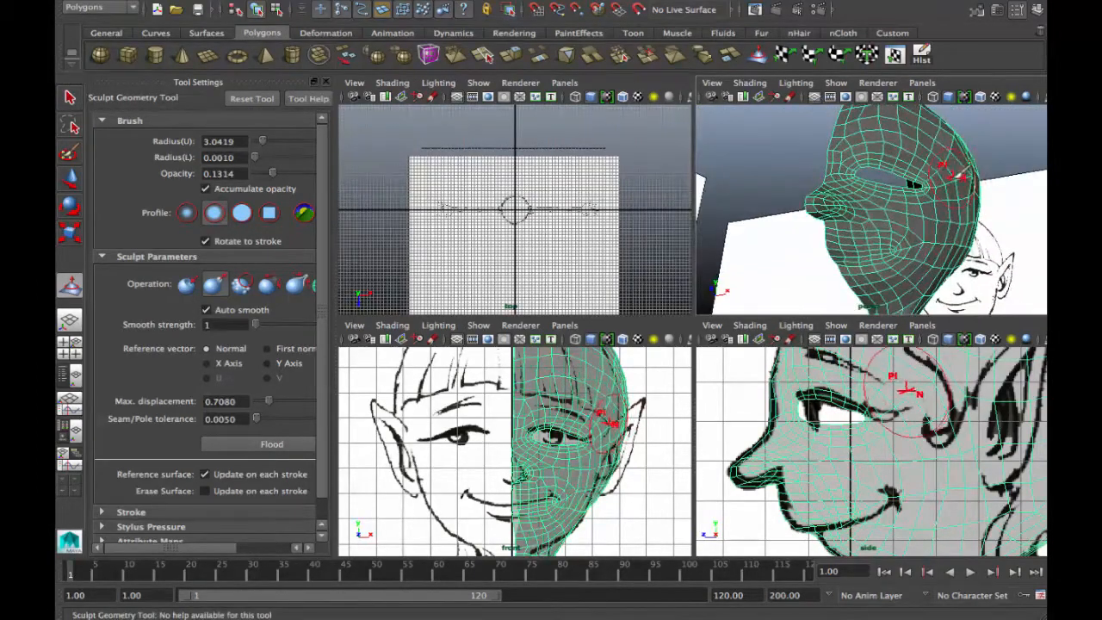
pyautogui.moveTo(954, 236)
pyautogui.keyDown('alt'); pyautogui.mouseDown()
pyautogui.moveTo(865, 229)
pyautogui.moveTo(930, 259)
pyautogui.moveTo(952, 245)
pyautogui.mouseUp(); pyautogui.keyUp('alt')
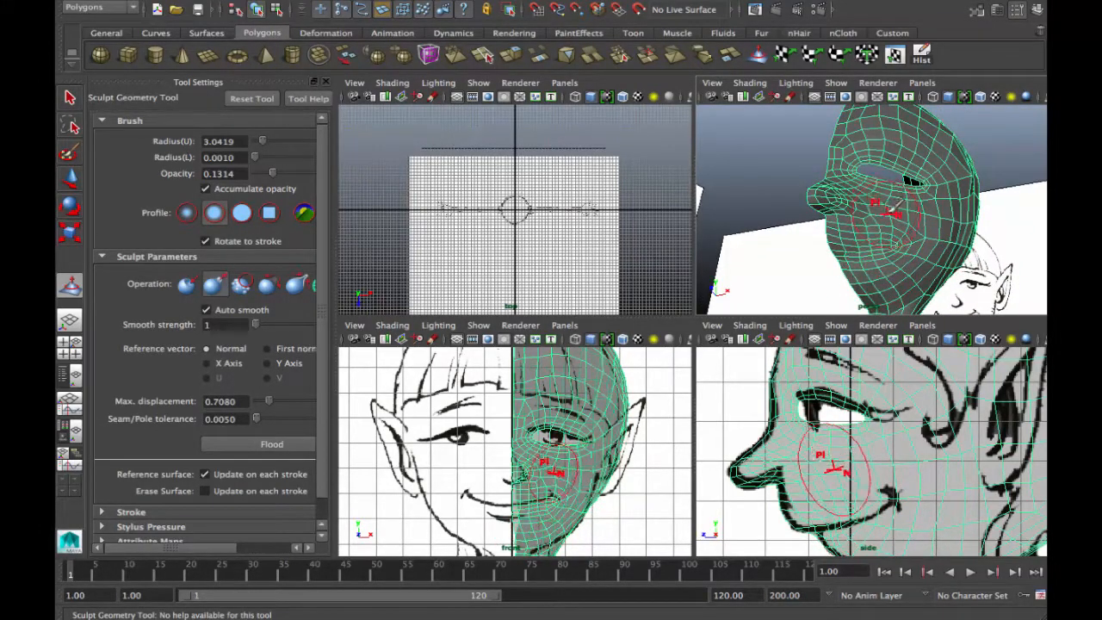
pyautogui.moveTo(853, 215)
pyautogui.keyDown('alt'); pyautogui.mouseDown()
pyautogui.moveTo(842, 239)
pyautogui.moveTo(921, 222)
pyautogui.moveTo(920, 233)
pyautogui.mouseUp(); pyautogui.keyUp('alt')
pyautogui.keyDown('alt'); pyautogui.moveTo(920, 233); pyautogui.dragTo(952, 234, button='right'); pyautogui.keyUp('alt')
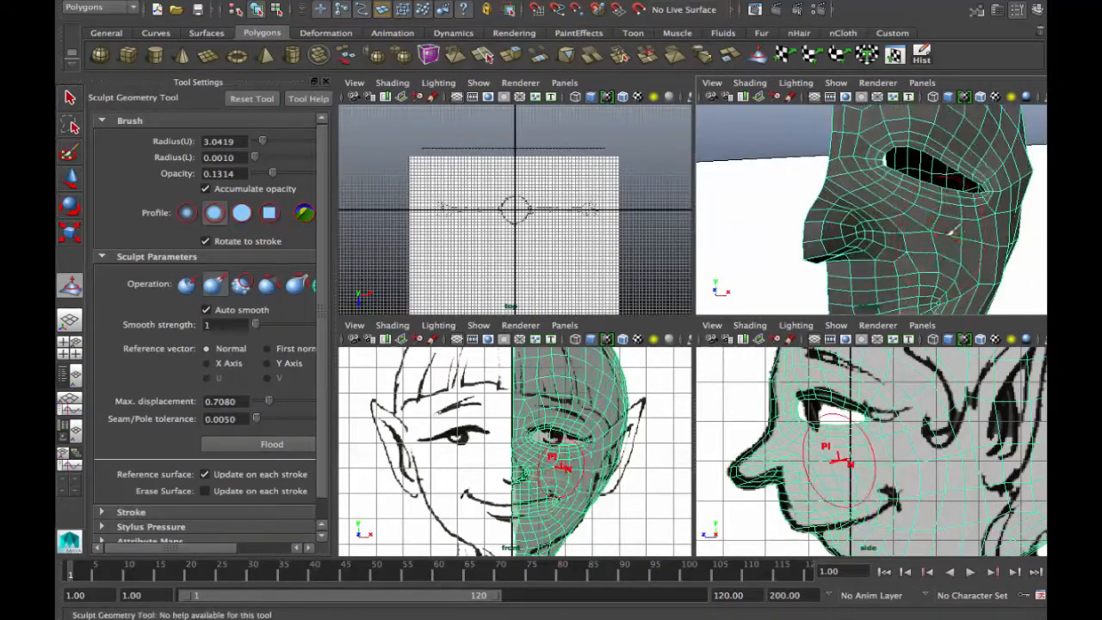
pyautogui.keyDown('alt'); pyautogui.moveTo(971, 234); pyautogui.dragTo(860, 200); pyautogui.keyUp('alt')
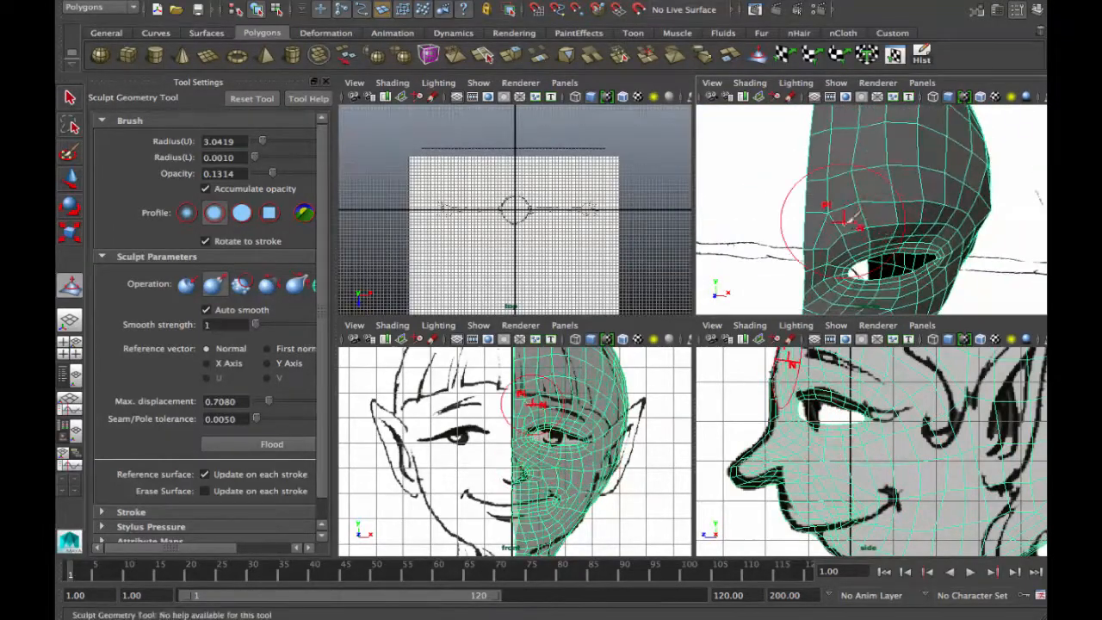
pyautogui.keyDown('alt'); pyautogui.moveTo(956, 209); pyautogui.dragTo(870, 212); pyautogui.keyUp('alt')
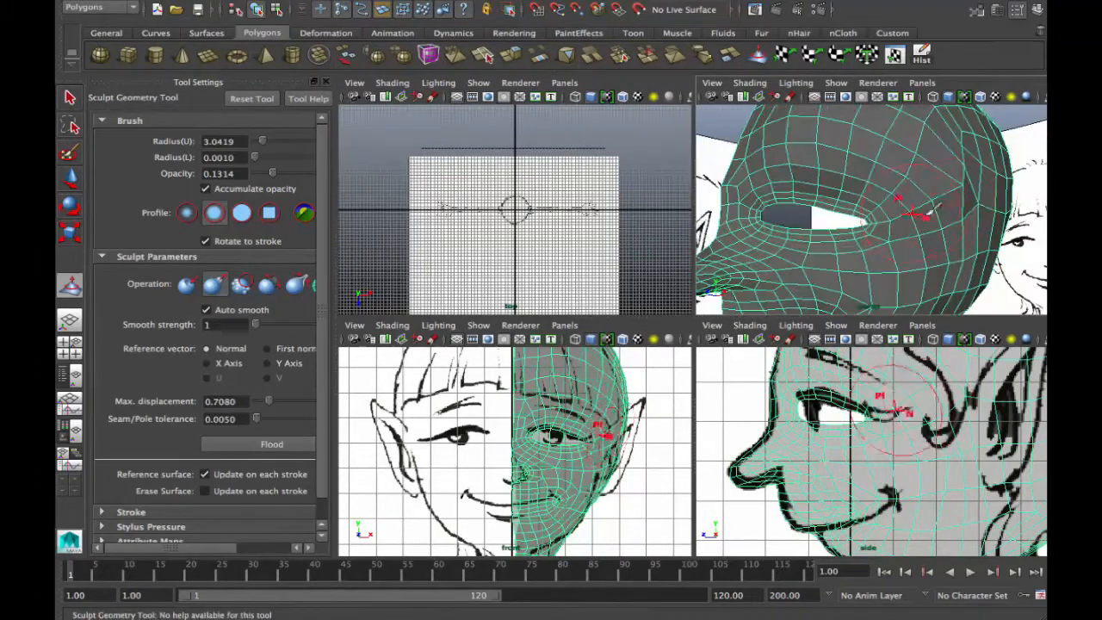
# Switch the brush to the Smooth operation and smooth the temple, forehead and the area between nose and mouth
pyautogui.click(242, 285)
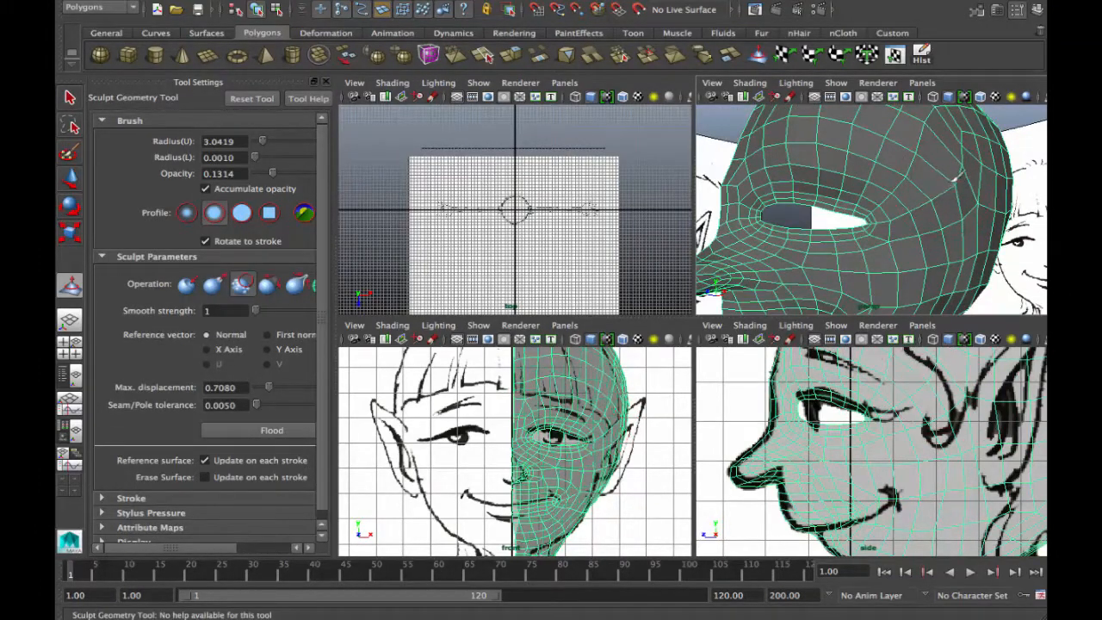
pyautogui.moveTo(954, 178)
pyautogui.keyDown('alt'); pyautogui.mouseDown()
pyautogui.moveTo(965, 211)
pyautogui.moveTo(982, 219)
pyautogui.moveTo(951, 226)
pyautogui.moveTo(912, 303)
pyautogui.moveTo(963, 208)
pyautogui.mouseUp(); pyautogui.keyUp('alt')
pyautogui.keyDown('alt'); pyautogui.moveTo(926, 144); pyautogui.dragTo(866, 155); pyautogui.keyUp('alt')
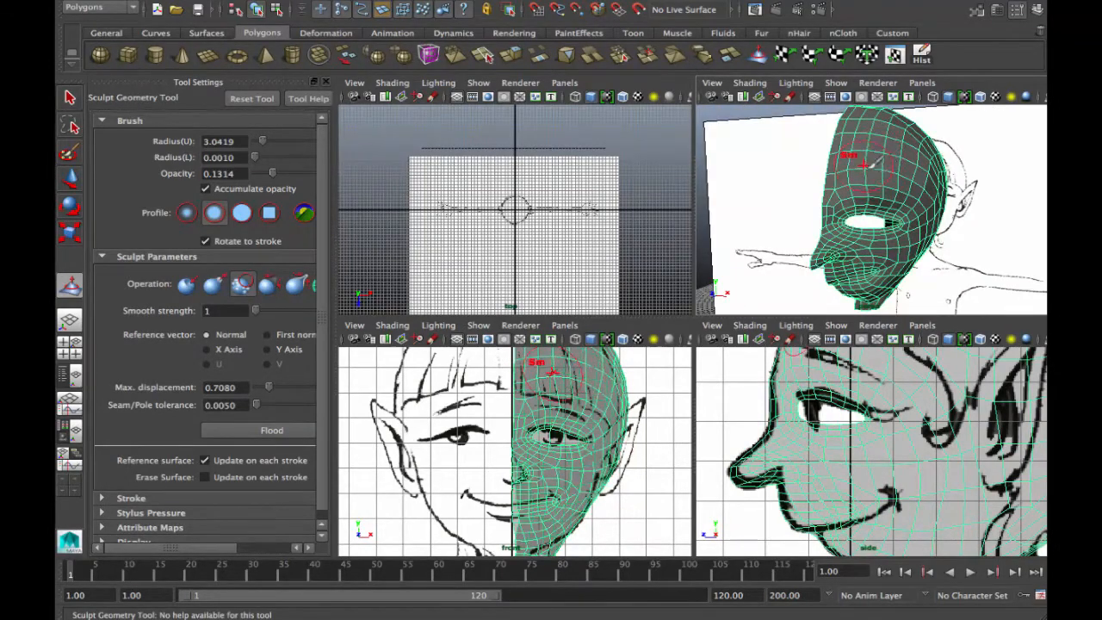
pyautogui.moveTo(900, 172)
pyautogui.keyDown('alt'); pyautogui.mouseDown()
pyautogui.moveTo(810, 167)
pyautogui.moveTo(785, 188)
pyautogui.moveTo(832, 195)
pyautogui.moveTo(974, 142)
pyautogui.mouseUp(); pyautogui.keyUp('alt')
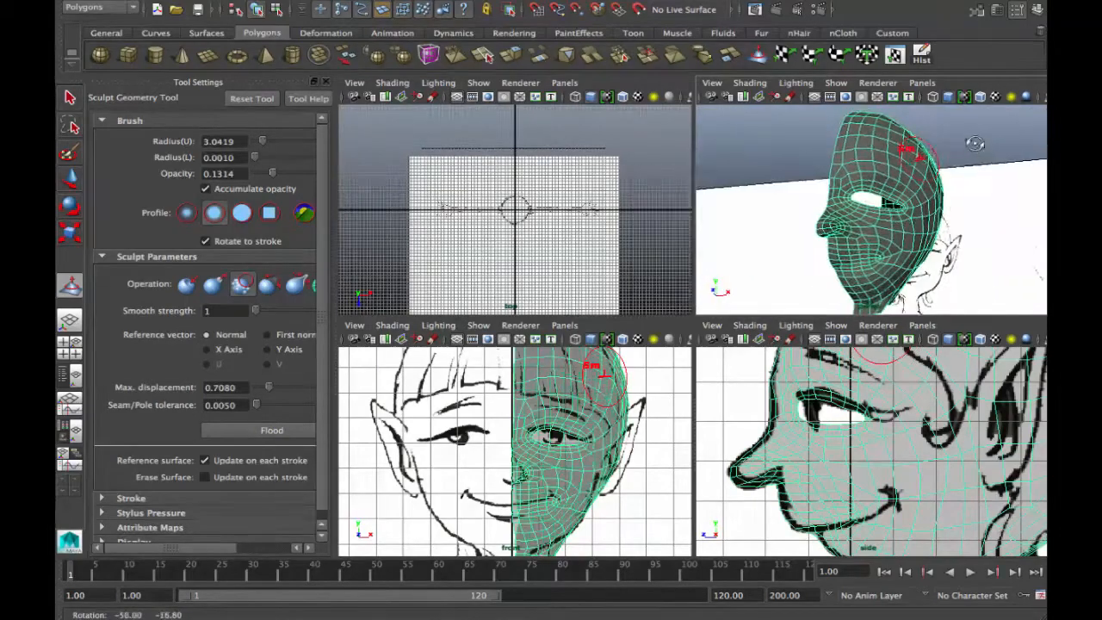
pyautogui.keyDown('alt'); pyautogui.moveTo(975, 141); pyautogui.dragTo(966, 93, button='middle'); pyautogui.keyUp('alt')
pyautogui.keyDown('alt'); pyautogui.moveTo(896, 164); pyautogui.dragTo(947, 177, button='right'); pyautogui.keyUp('alt')
pyautogui.keyDown('alt'); pyautogui.moveTo(948, 177); pyautogui.dragTo(934, 155, button='middle'); pyautogui.keyUp('alt')
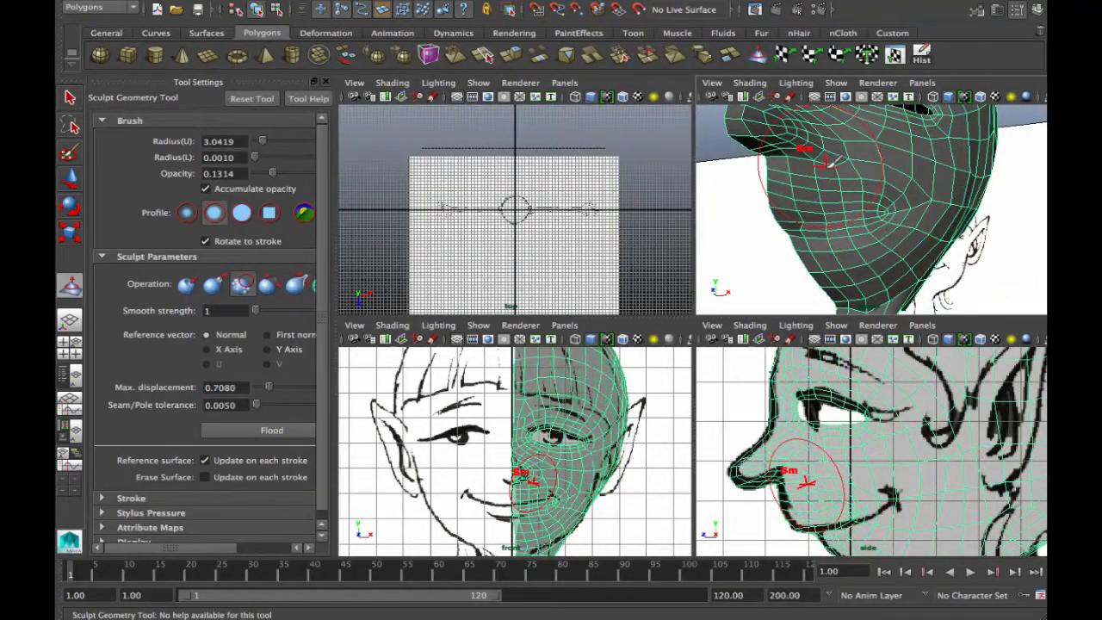
# In side-view vertex mode, turn on Soft Select and move the mouth-corner vertices back toward the drawn end of the smile
pyautogui.click(71, 97)
pyautogui.press('space')
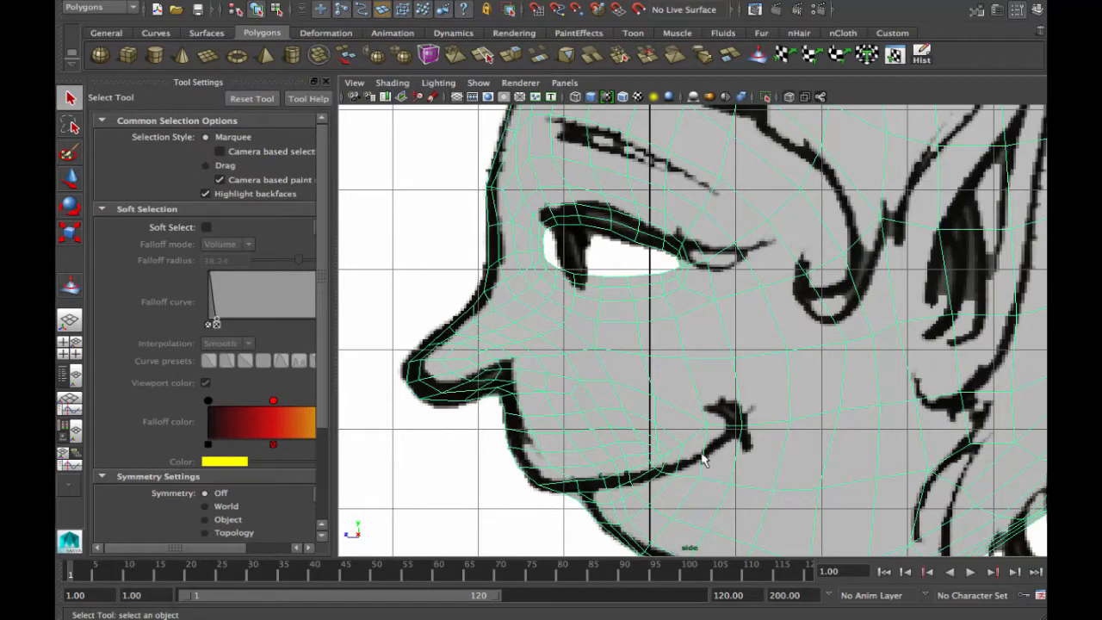
pyautogui.moveTo(695, 459); pyautogui.dragTo(628, 350, button='right')
pyautogui.press('w')
pyautogui.moveTo(698, 442); pyautogui.dragTo(693, 443)
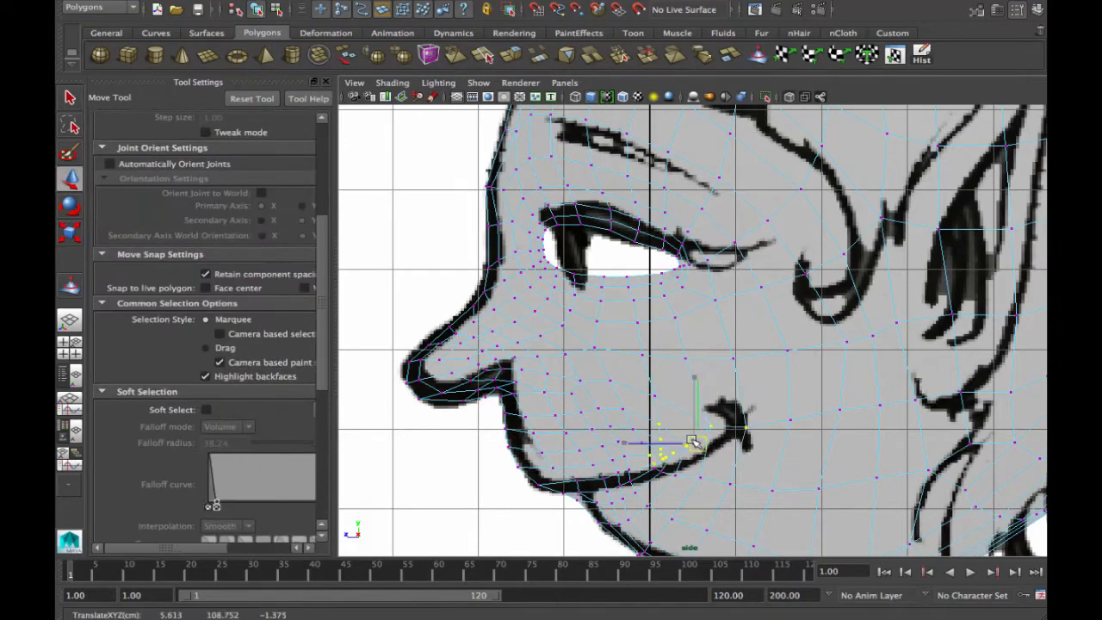
pyautogui.hotkey('ctrl', 'z')
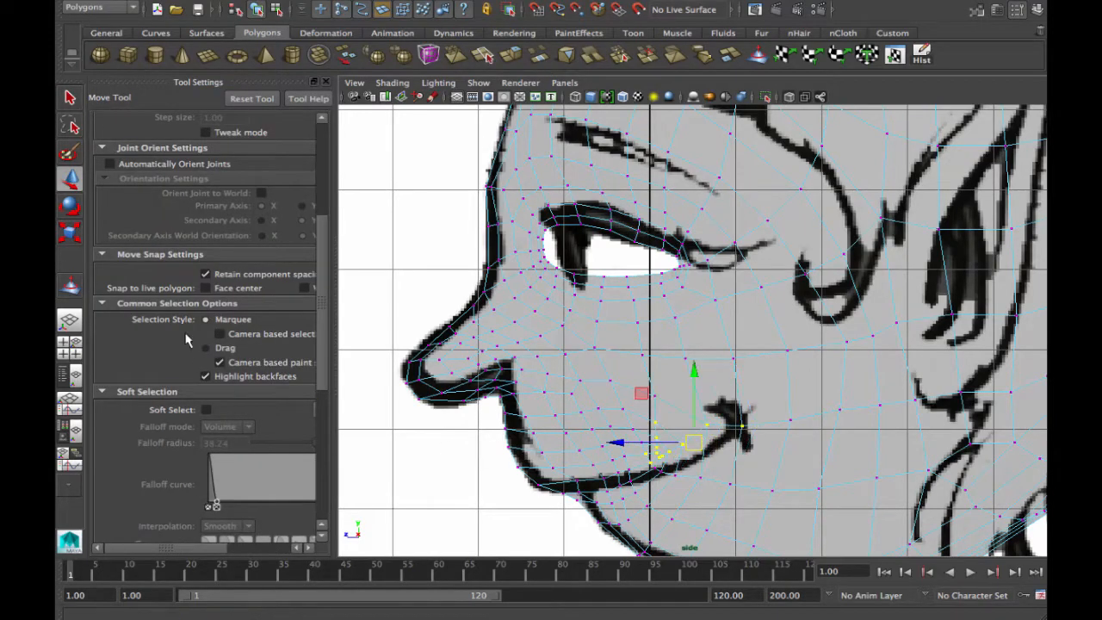
pyautogui.click(206, 411)
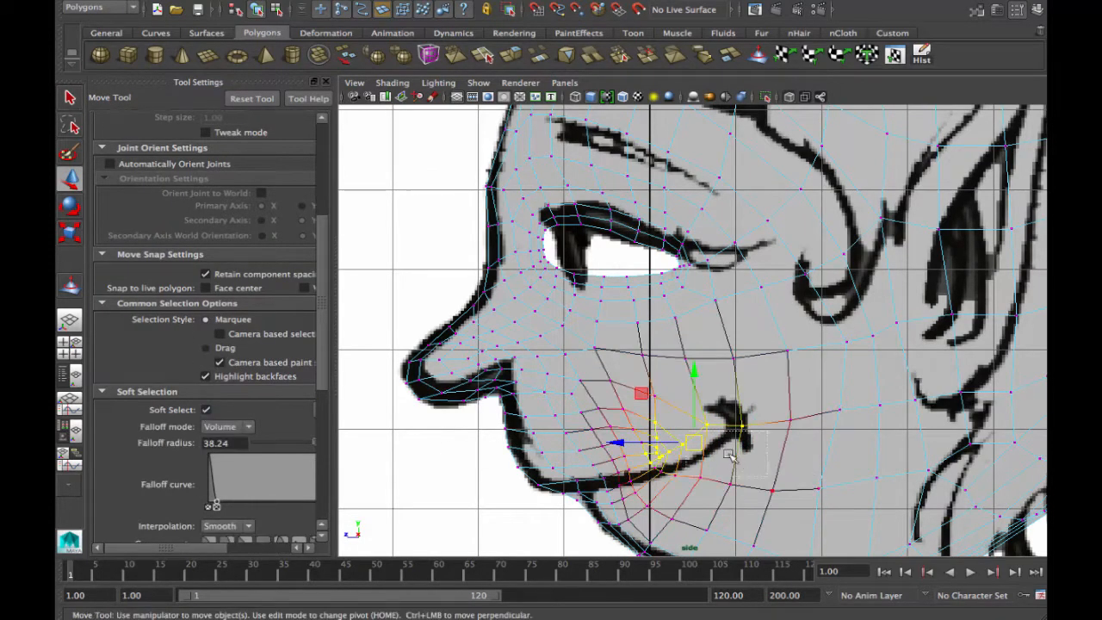
pyautogui.moveTo(695, 443); pyautogui.dragTo(642, 405)
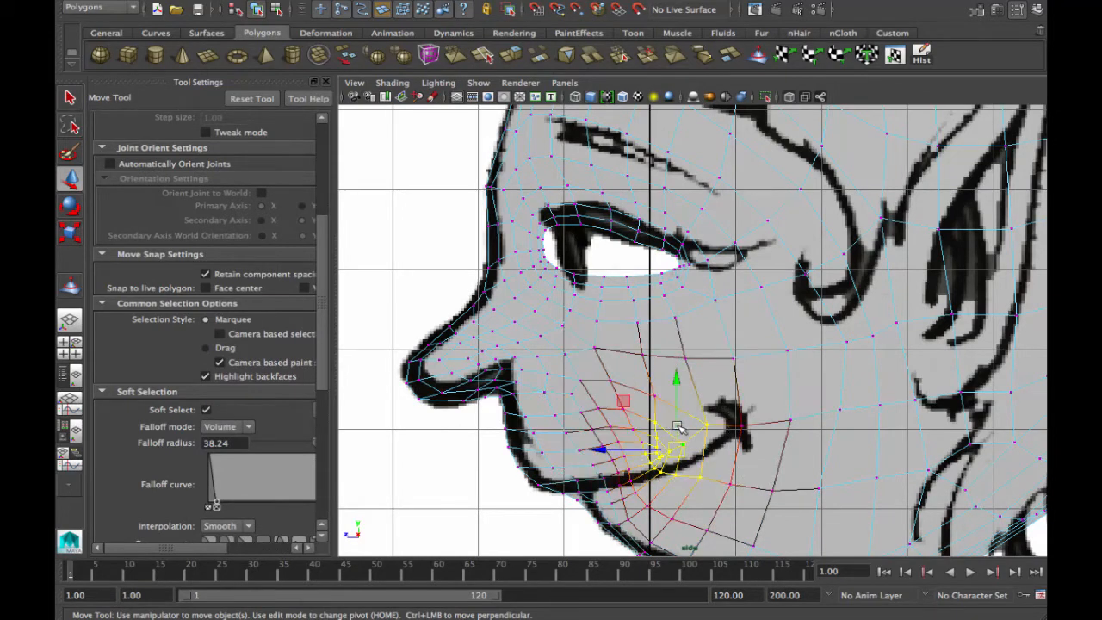
pyautogui.moveTo(694, 445); pyautogui.dragTo(778, 422)
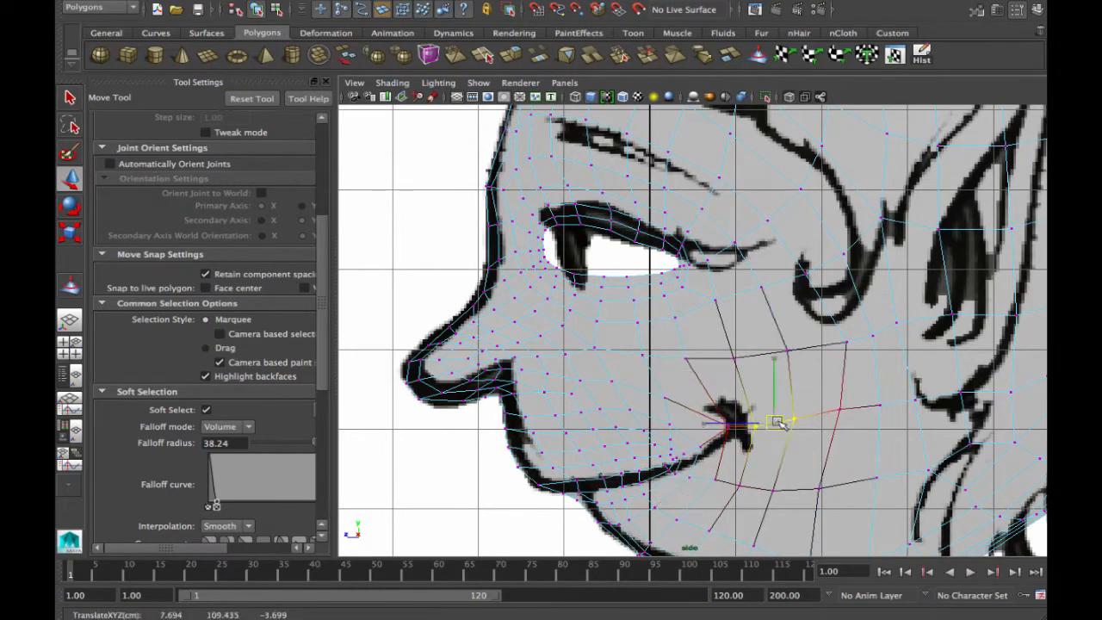
# Move the lower-lip vertices slightly forward along the mouth line with soft selection and check the mouth area in perspective
pyautogui.click(626, 485)
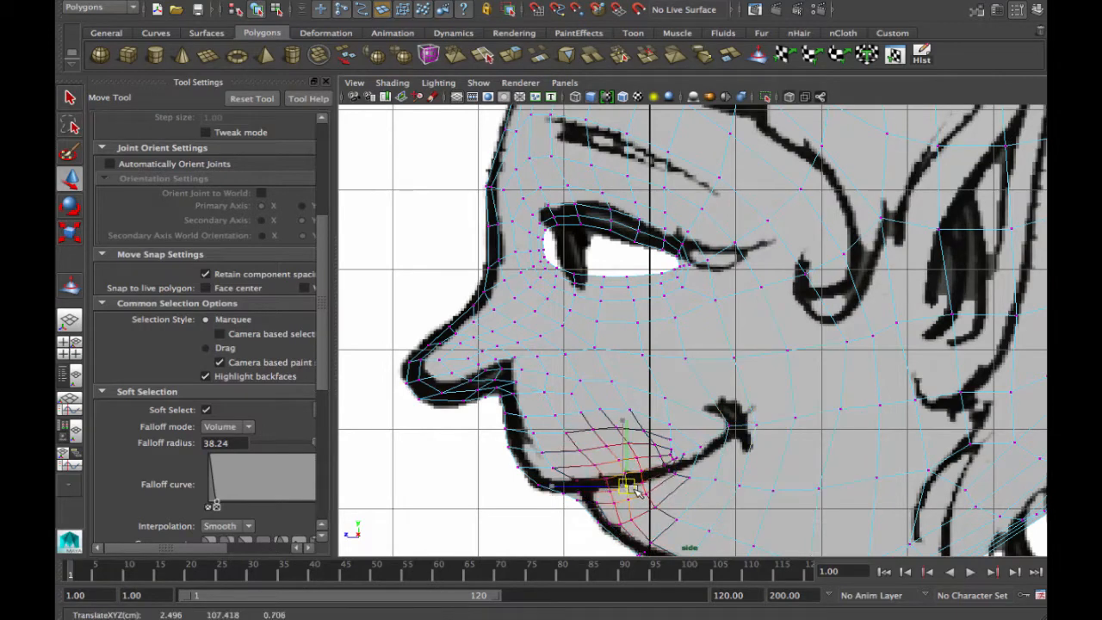
pyautogui.moveTo(627, 487); pyautogui.dragTo(608, 492)
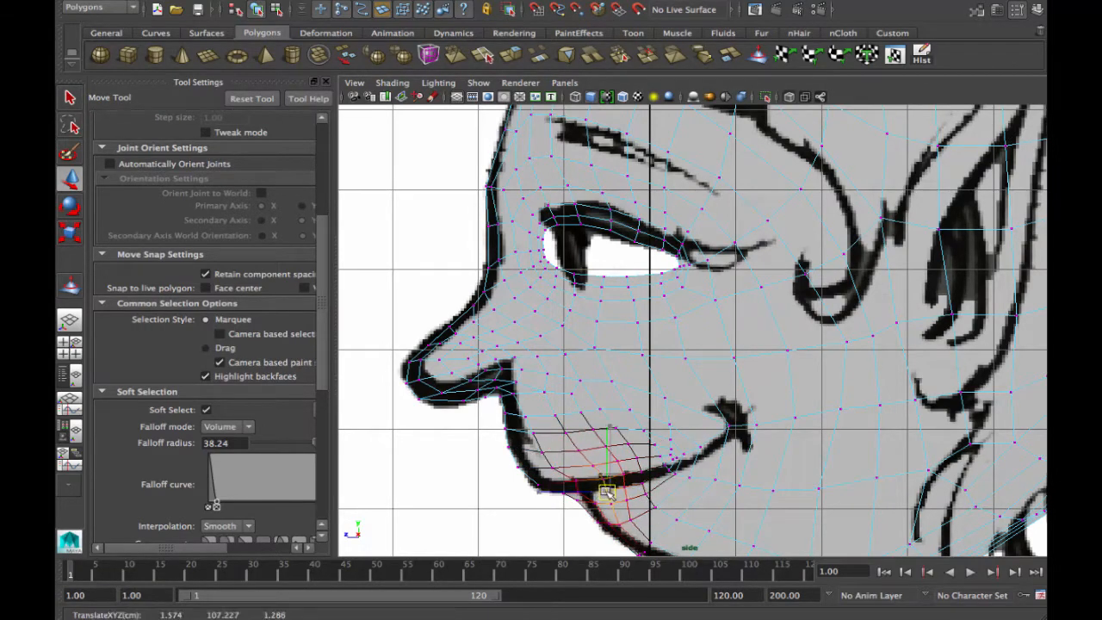
pyautogui.press('space')
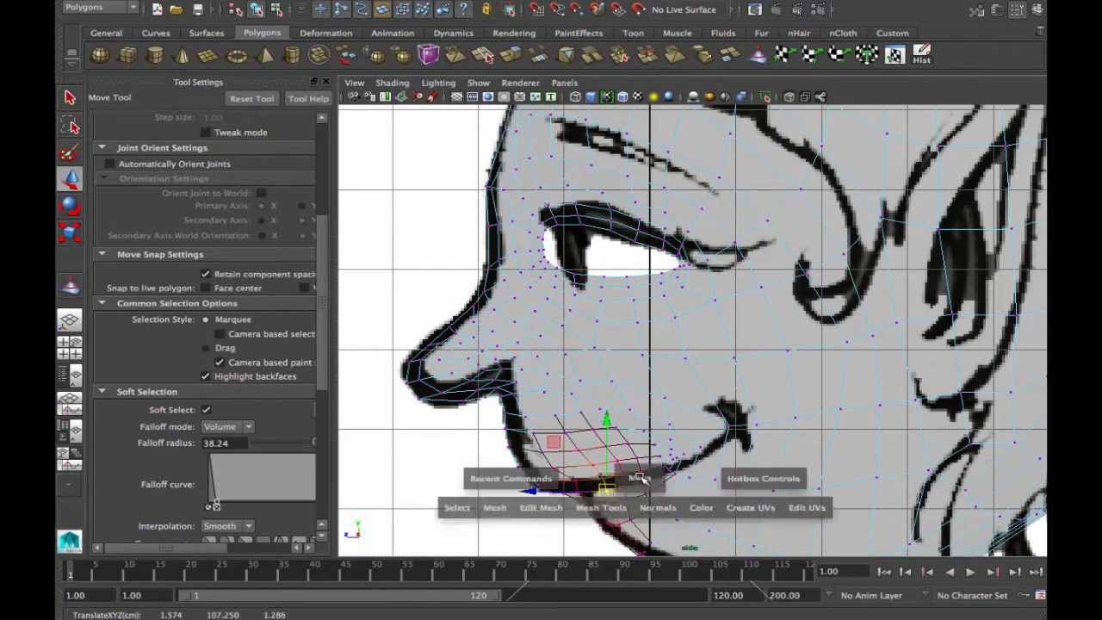
pyautogui.press('space')
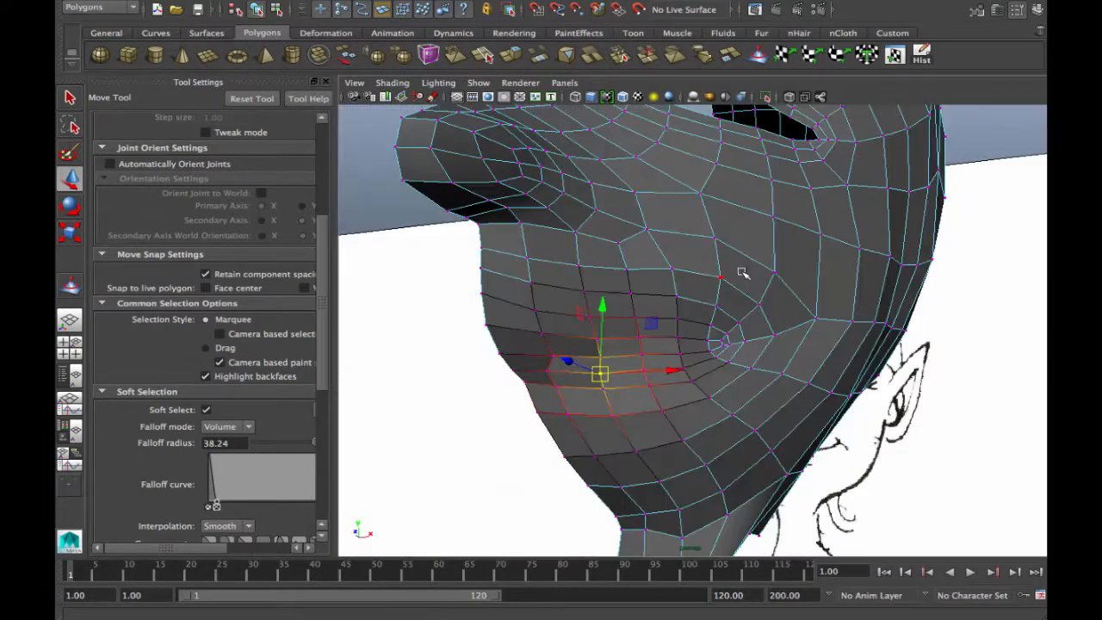
pyautogui.keyDown('alt'); pyautogui.moveTo(738, 273); pyautogui.dragTo(689, 304); pyautogui.keyUp('alt')
pyautogui.press('space')
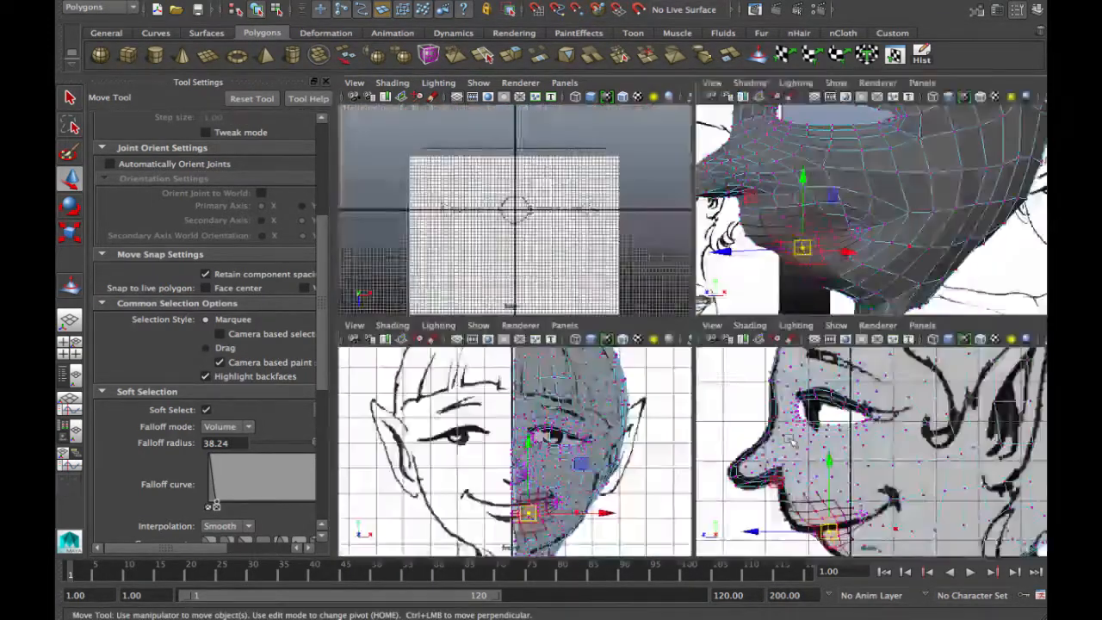
pyautogui.keyDown('alt'); pyautogui.moveTo(827, 503); pyautogui.dragTo(831, 433, button='middle'); pyautogui.keyUp('alt')
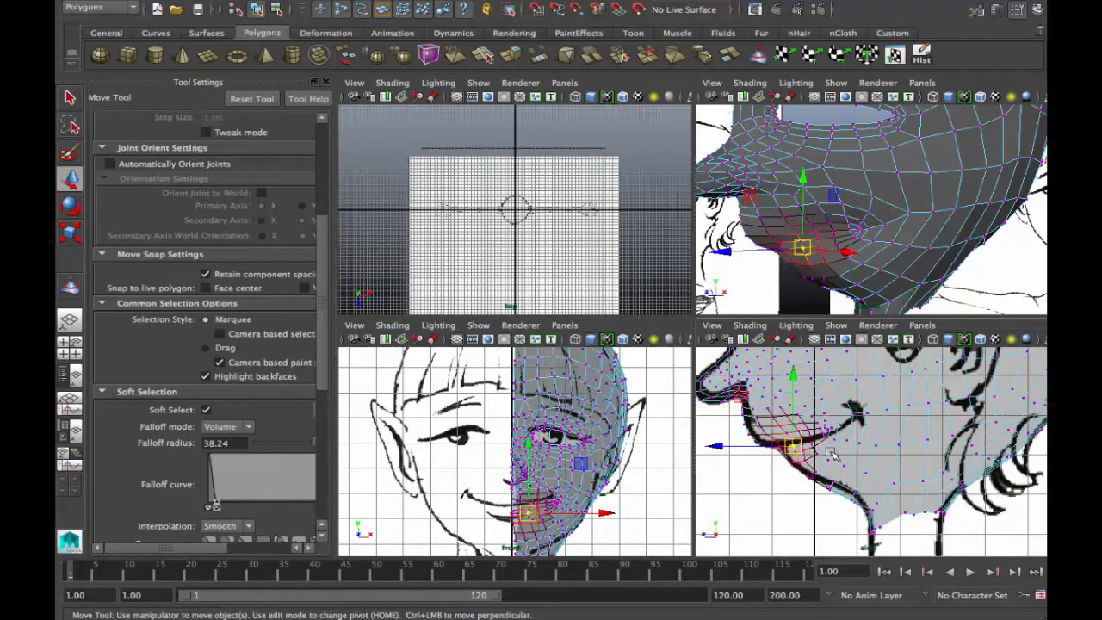
pyautogui.press('space')
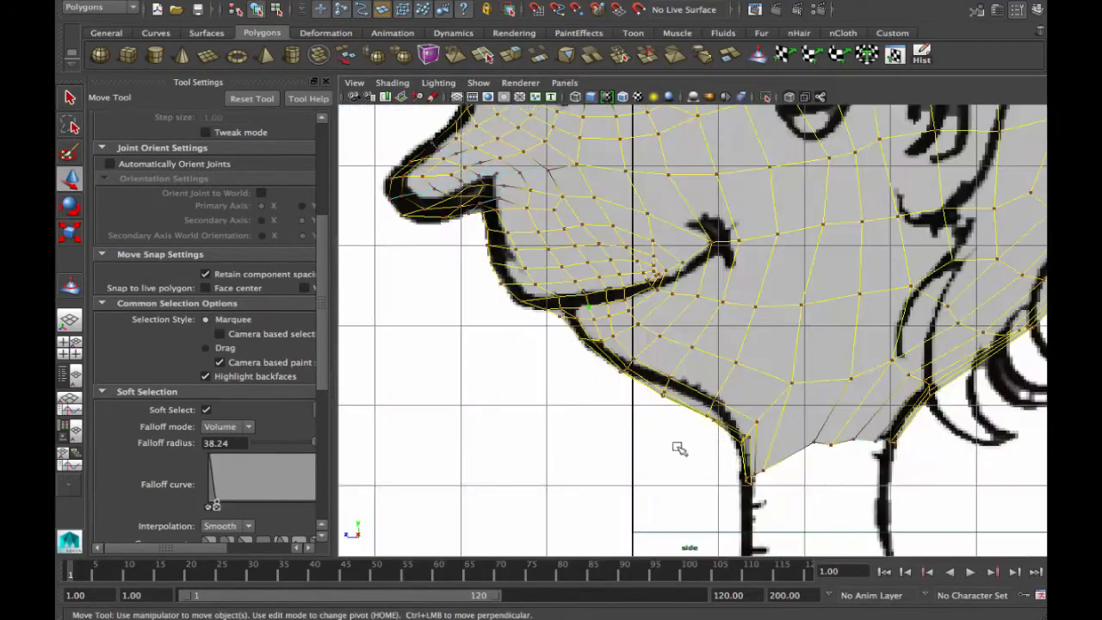
# Select the row of faces along the mouth line from the front lip to the mouth corner and move it down and slightly back
pyautogui.moveTo(646, 340); pyautogui.dragTo(605, 345, button='right')
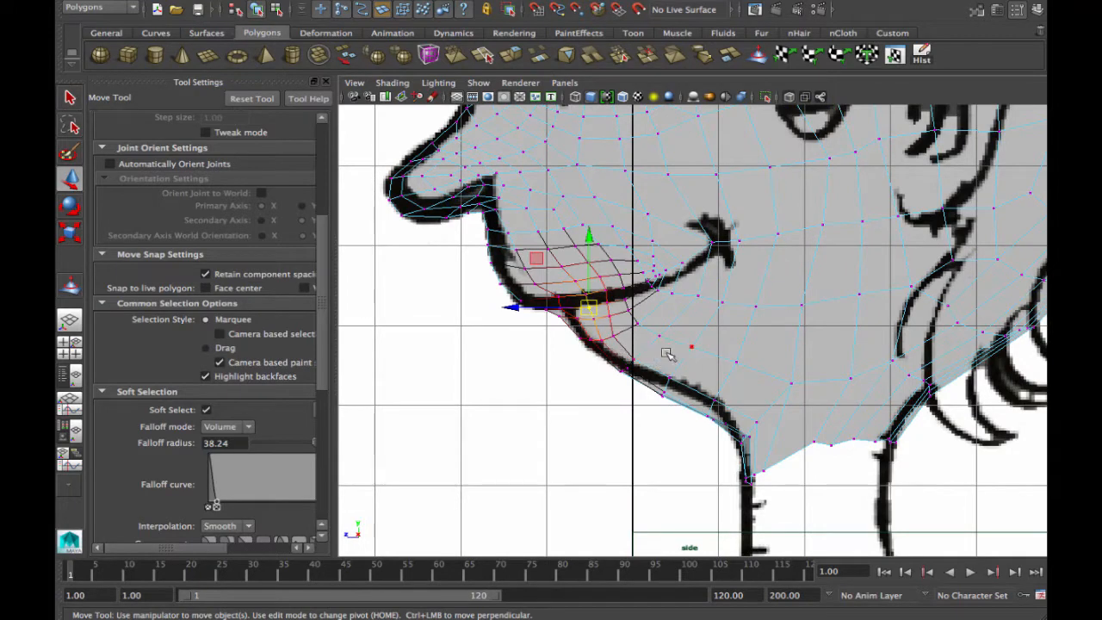
pyautogui.keyDown('alt'); pyautogui.moveTo(649, 356); pyautogui.dragTo(649, 393, button='middle'); pyautogui.keyUp('alt')
pyautogui.keyDown('alt'); pyautogui.moveTo(649, 394); pyautogui.dragTo(714, 398, button='right'); pyautogui.keyUp('alt')
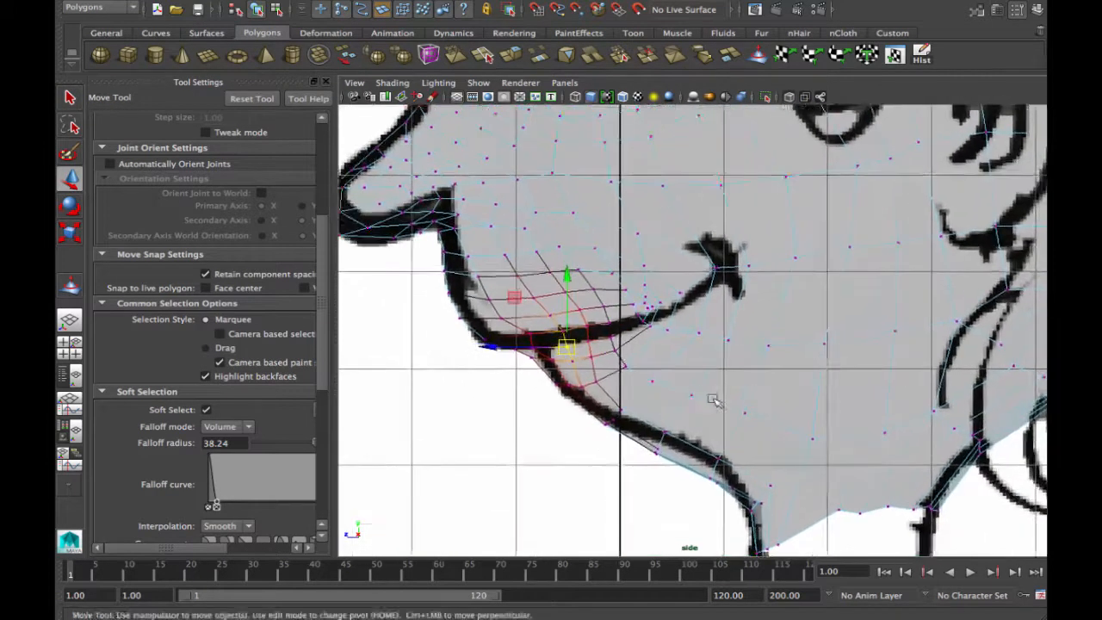
pyautogui.keyDown('alt'); pyautogui.moveTo(656, 374); pyautogui.dragTo(746, 416, button='middle'); pyautogui.keyUp('alt')
pyautogui.keyDown('alt'); pyautogui.moveTo(746, 416); pyautogui.dragTo(763, 415, button='right'); pyautogui.keyUp('alt')
pyautogui.keyDown('alt'); pyautogui.moveTo(763, 415); pyautogui.dragTo(762, 422, button='middle'); pyautogui.keyUp('alt')
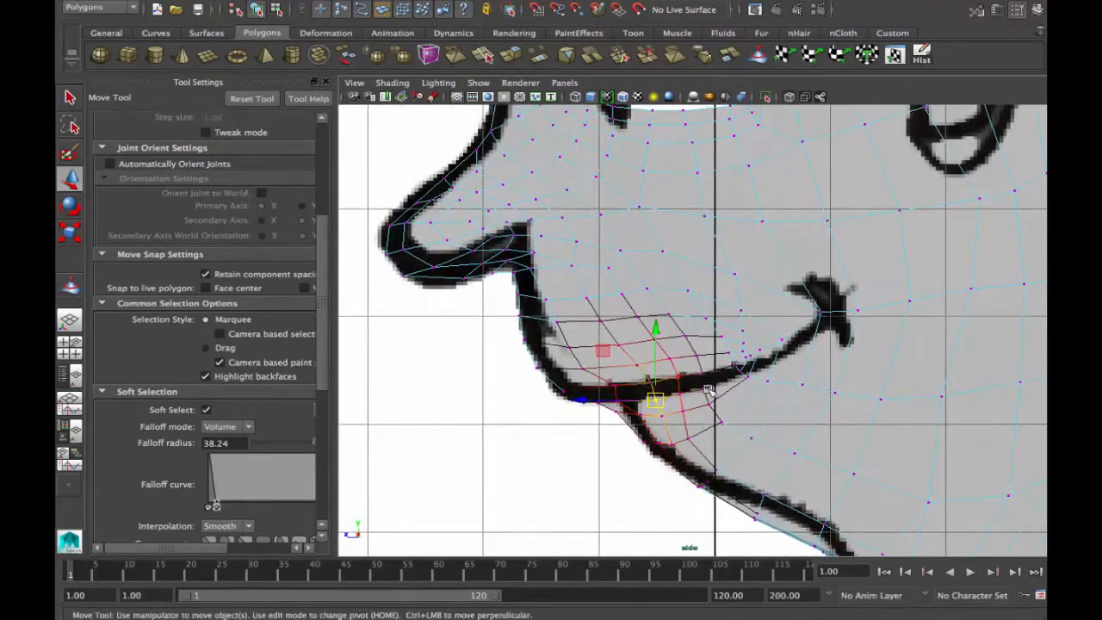
pyautogui.click(574, 379)
pyautogui.rightClick(574, 381)
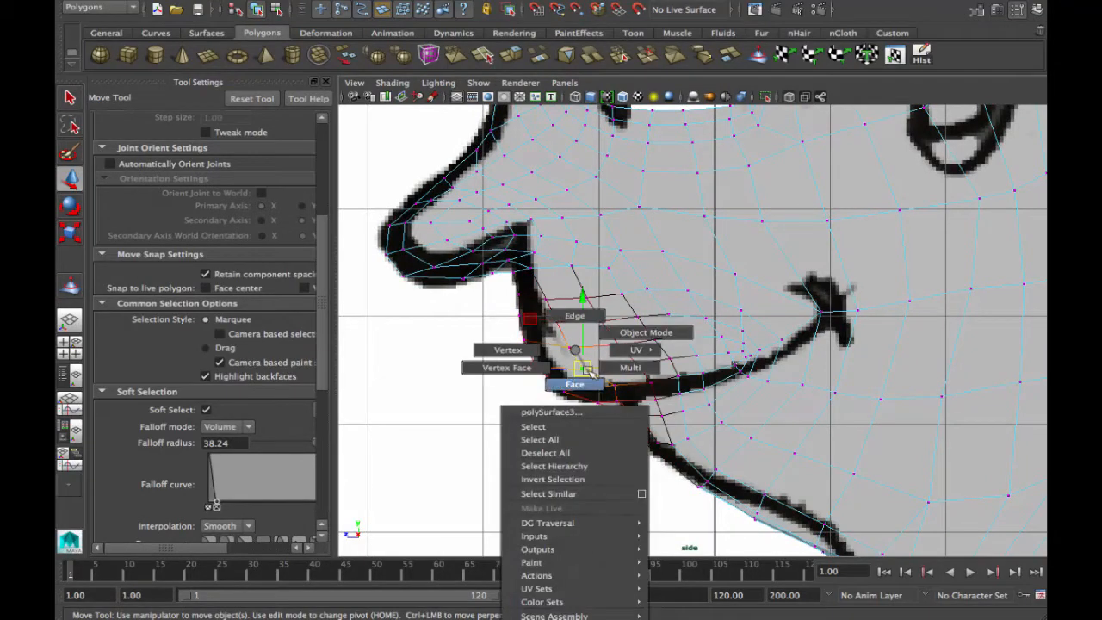
pyautogui.moveTo(586, 370)
pyautogui.mouseDown(button='right')
pyautogui.moveTo(551, 353)
pyautogui.moveTo(551, 366)
pyautogui.moveTo(578, 384)
pyautogui.mouseUp(button='right')
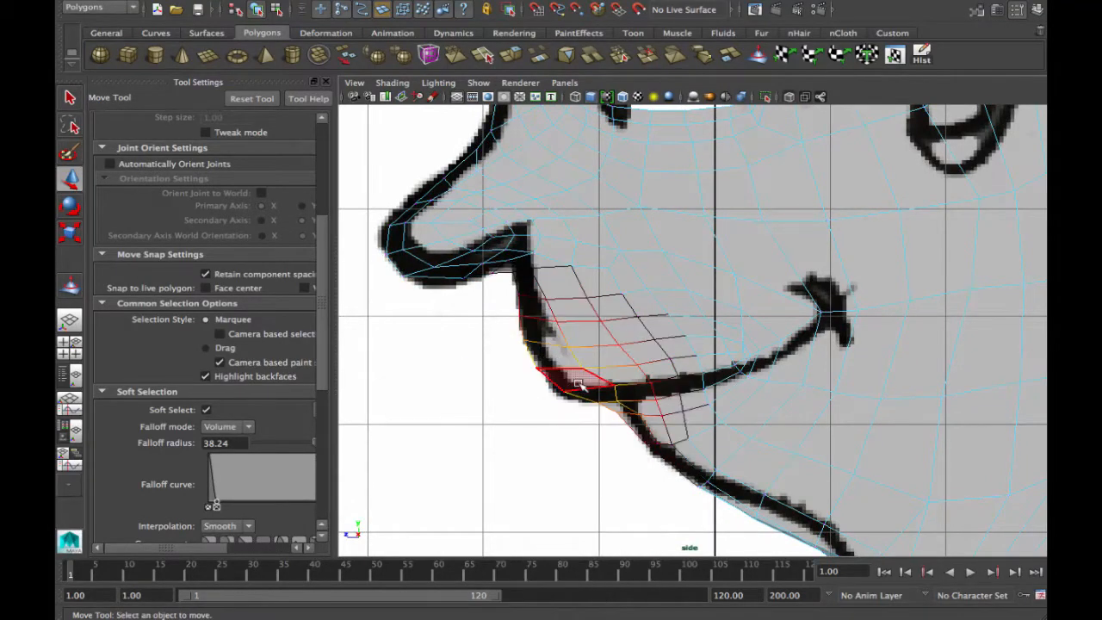
pyautogui.click(579, 384)
pyautogui.keyDown('shift'); pyautogui.click(611, 375); pyautogui.keyUp('shift')
pyautogui.keyDown('shift'); pyautogui.click(660, 370); pyautogui.keyUp('shift')
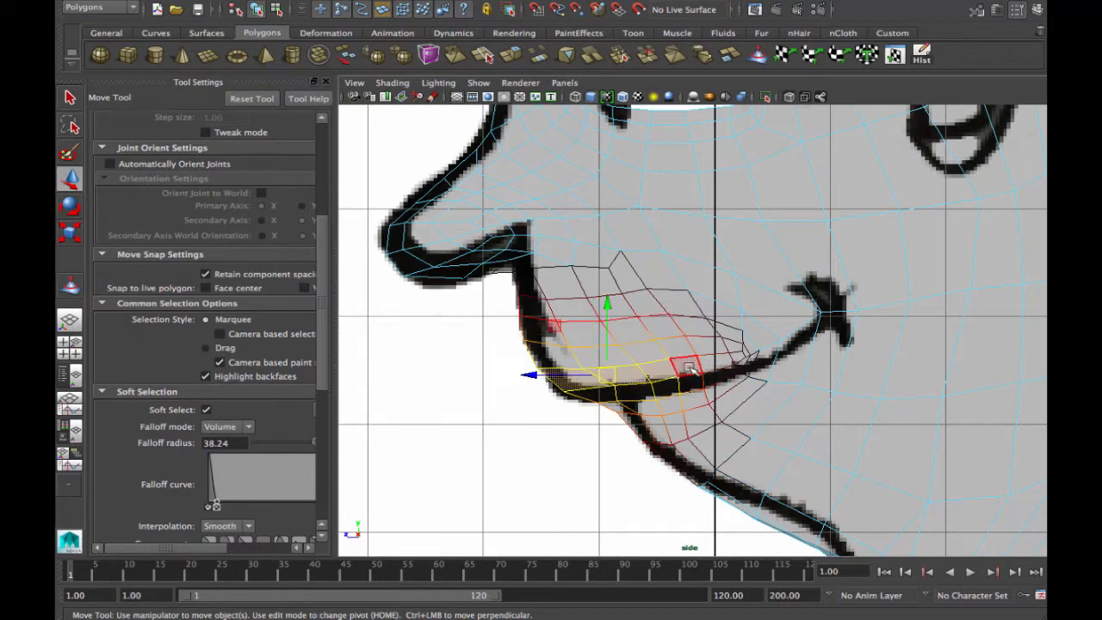
pyautogui.moveTo(689, 370); pyautogui.dragTo(739, 351, button='middle')
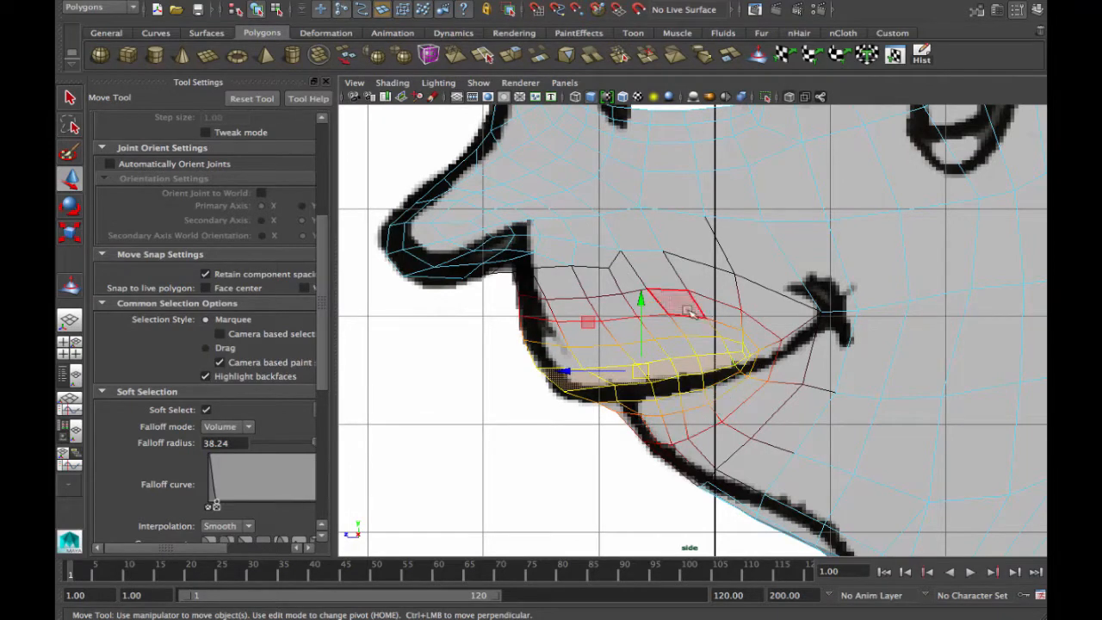
pyautogui.moveTo(641, 371); pyautogui.dragTo(666, 397)
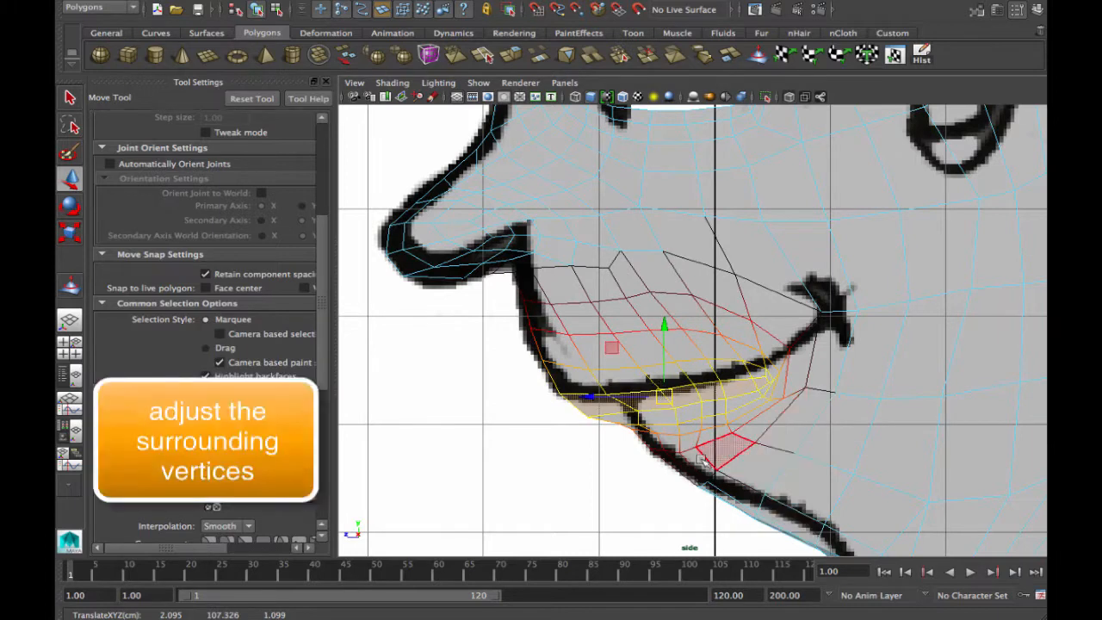
# Select the row of faces beneath the lower lip up to the mouth corner and move it slightly back with soft selection
pyautogui.click(671, 460)
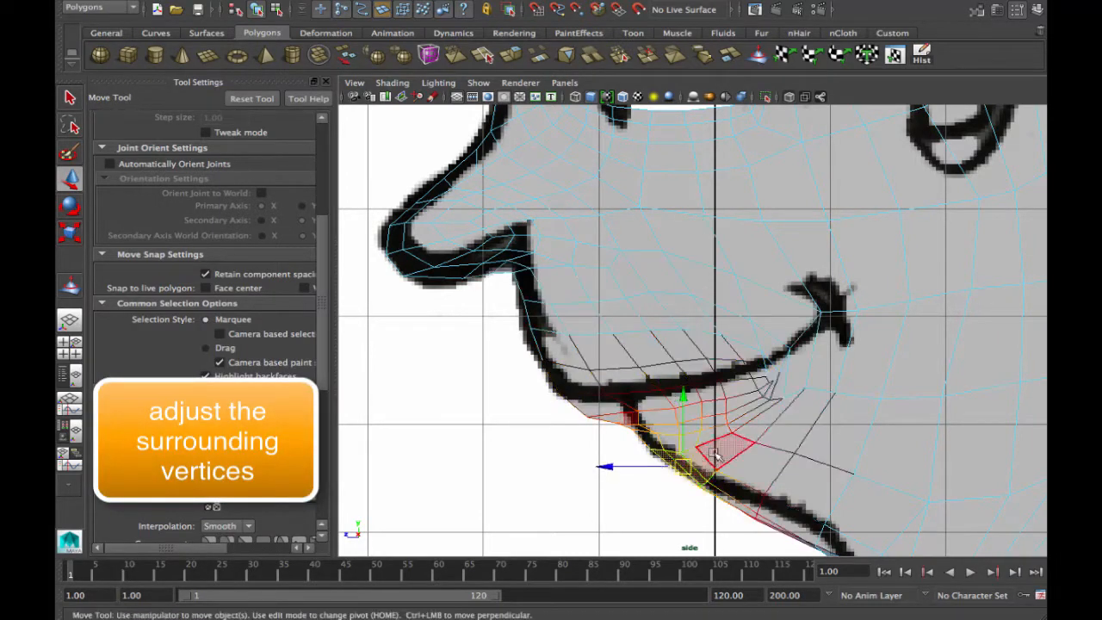
pyautogui.keyDown('shift'); pyautogui.click(728, 449); pyautogui.keyUp('shift')
pyautogui.keyDown('shift'); pyautogui.click(770, 419); pyautogui.keyUp('shift')
pyautogui.keyDown('shift'); pyautogui.click(798, 379); pyautogui.keyUp('shift')
pyautogui.moveTo(738, 400); pyautogui.dragTo(755, 404)
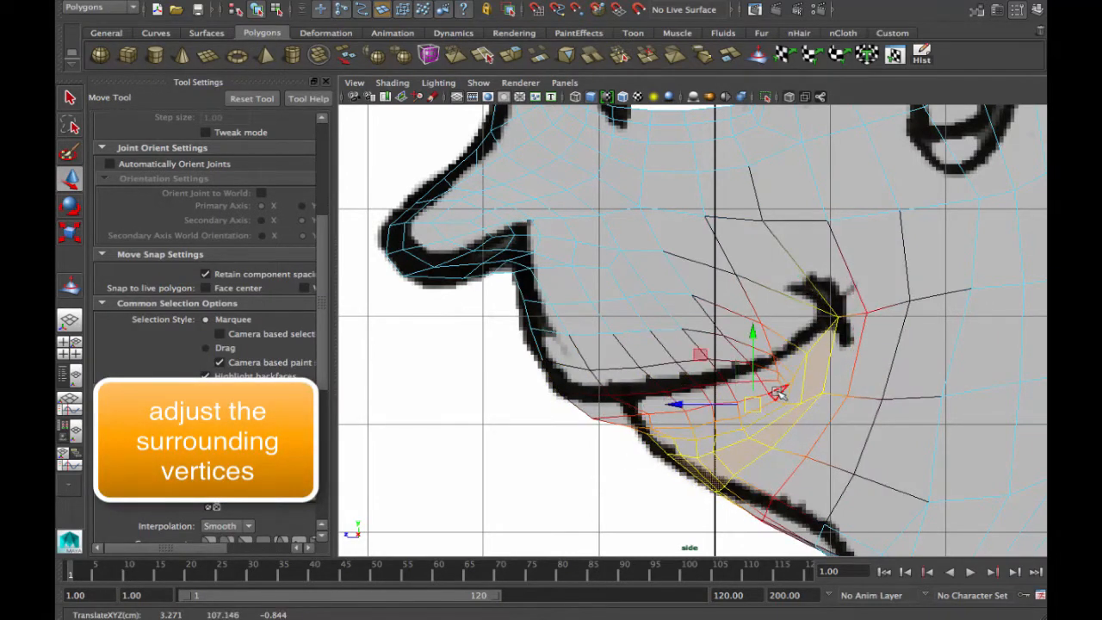
# Switch to vertices, turn off Soft Select and move individual vertices just in front of and below the mouth corner
pyautogui.moveTo(778, 350); pyautogui.dragTo(720, 352, button='right')
pyautogui.click(790, 377)
pyautogui.moveTo(789, 379); pyautogui.dragTo(838, 374)
pyautogui.click(789, 344)
pyautogui.moveTo(789, 344); pyautogui.dragTo(804, 345)
pyautogui.click(753, 341)
pyautogui.press('b')
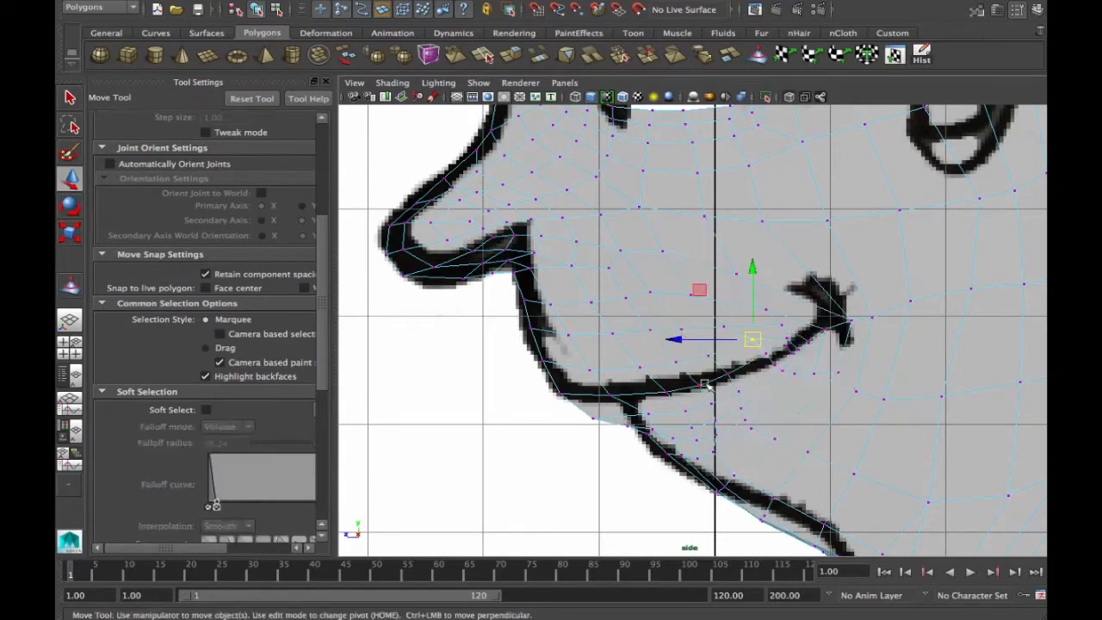
# Move the profile vertices from below the lower lip down to the throat onto the drawn outline
pyautogui.click(618, 412)
pyautogui.moveTo(625, 414); pyautogui.dragTo(744, 477)
pyautogui.keyDown('alt'); pyautogui.moveTo(743, 476); pyautogui.dragTo(611, 422, button='middle'); pyautogui.keyUp('alt')
pyautogui.scroll(-1, 610, 422)
pyautogui.click(637, 436)
pyautogui.moveTo(638, 437)
pyautogui.mouseDown()
pyautogui.moveTo(695, 477)
pyautogui.moveTo(626, 503)
pyautogui.mouseUp()
pyautogui.click(686, 483)
pyautogui.click(725, 502)
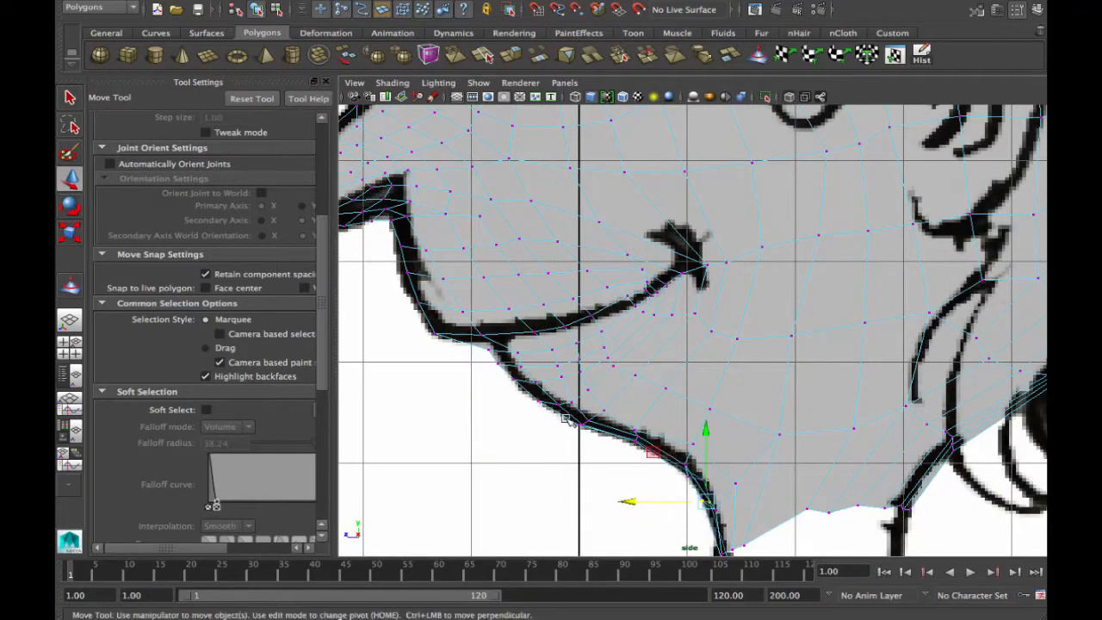
# Reposition the vertices along the chin contour and in the rows between the chin and the lower lip
pyautogui.click(584, 423)
pyautogui.moveTo(584, 424); pyautogui.dragTo(563, 408)
pyautogui.click(555, 402)
pyautogui.click(589, 389)
pyautogui.moveTo(589, 389); pyautogui.dragTo(609, 369)
pyautogui.click(614, 366)
pyautogui.click(669, 311)
pyautogui.moveTo(669, 311); pyautogui.dragTo(672, 313)
pyautogui.click(523, 380)
pyautogui.moveTo(524, 381); pyautogui.dragTo(629, 356)
pyautogui.click(607, 354)
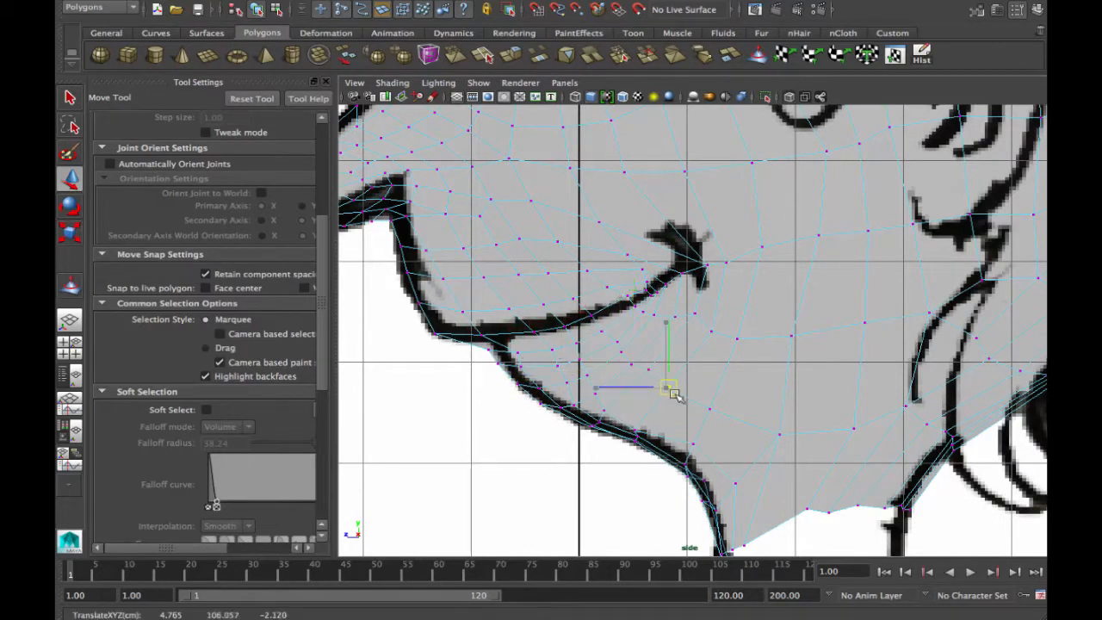
# Space out the vertices between the mouth corner and the chin so the edge loops flow evenly around the mouth
pyautogui.moveTo(675, 395); pyautogui.dragTo(680, 390)
pyautogui.moveTo(702, 402)
pyautogui.mouseDown()
pyautogui.moveTo(735, 421)
pyautogui.moveTo(718, 401)
pyautogui.mouseUp()
pyautogui.moveTo(701, 453); pyautogui.dragTo(603, 404)
pyautogui.moveTo(627, 400); pyautogui.dragTo(623, 402)
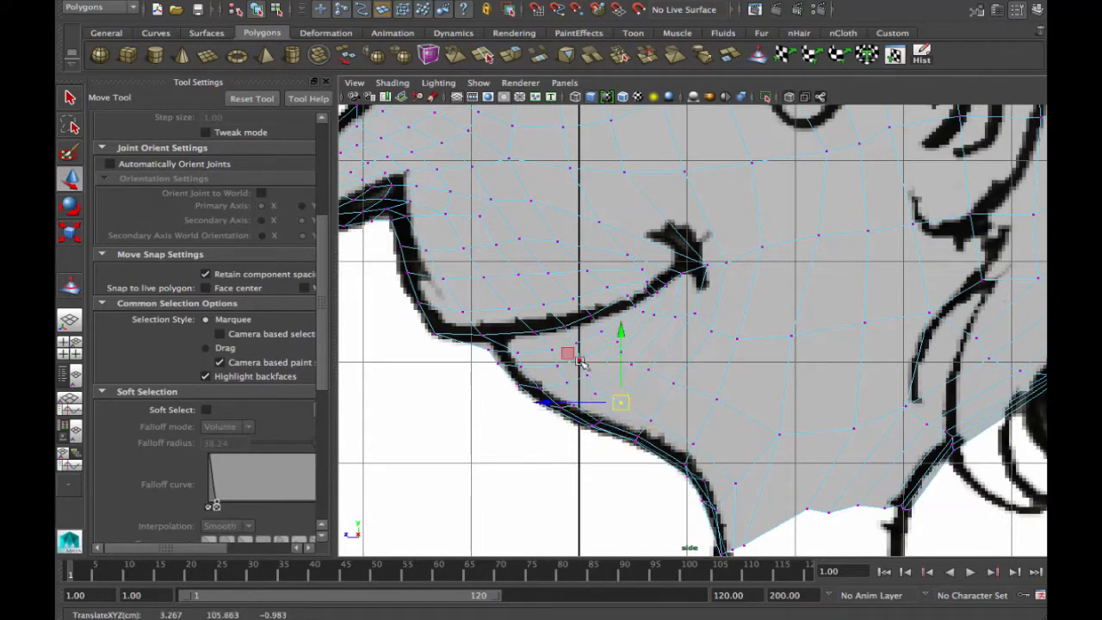
pyautogui.moveTo(572, 339); pyautogui.dragTo(610, 398)
pyautogui.moveTo(585, 368); pyautogui.dragTo(597, 362)
pyautogui.moveTo(659, 429); pyautogui.dragTo(644, 405)
# Adjust the vertices under the chin and along the open lower neck edge, plus those at the front of the lower lip
pyautogui.click(694, 444)
pyautogui.moveTo(694, 444); pyautogui.dragTo(699, 438)
pyautogui.click(737, 484)
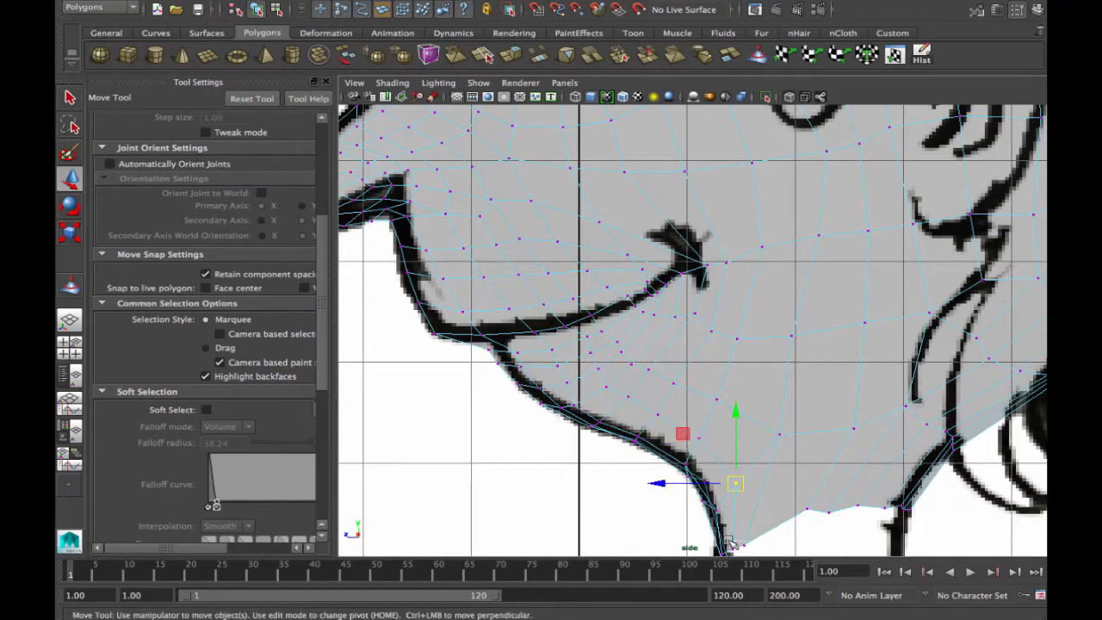
pyautogui.moveTo(726, 538); pyautogui.dragTo(747, 555)
pyautogui.moveTo(740, 547); pyautogui.dragTo(783, 515)
pyautogui.click(765, 533)
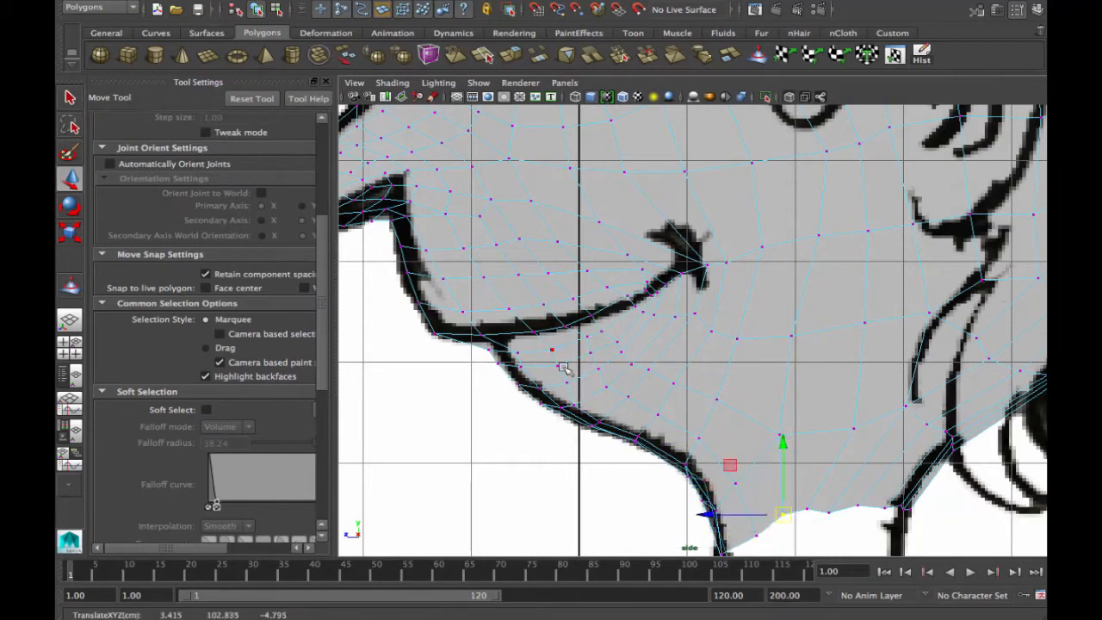
pyautogui.moveTo(477, 343); pyautogui.dragTo(515, 373)
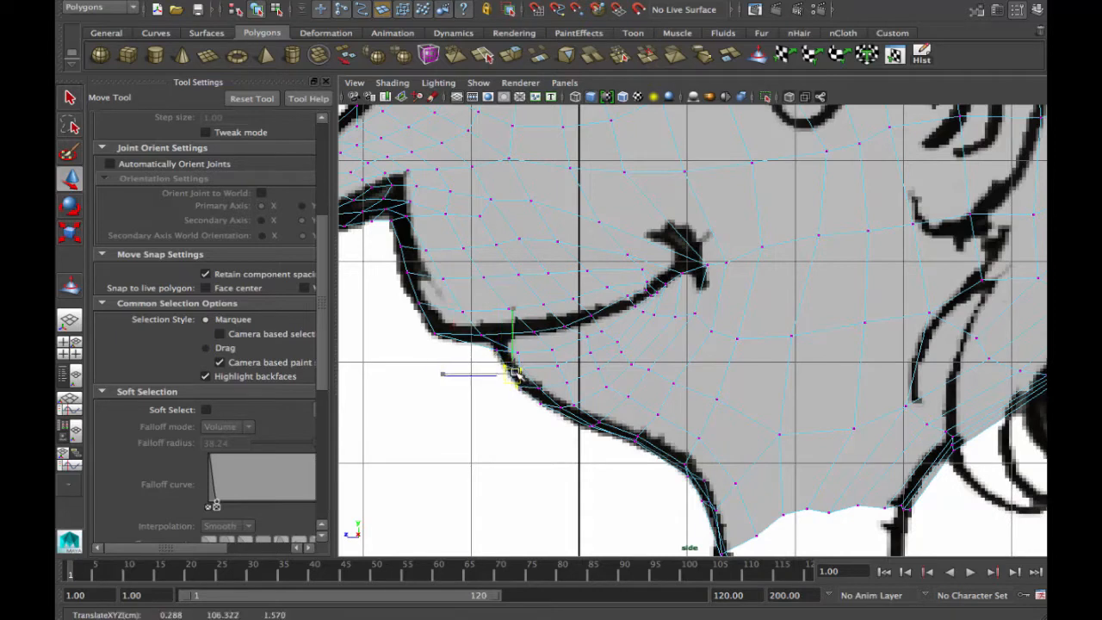
pyautogui.click(520, 365)
# Select the strip of faces along the mouth line from the front lip to the mouth corner and scale it vertically
pyautogui.moveTo(484, 342); pyautogui.dragTo(488, 360, button='right')
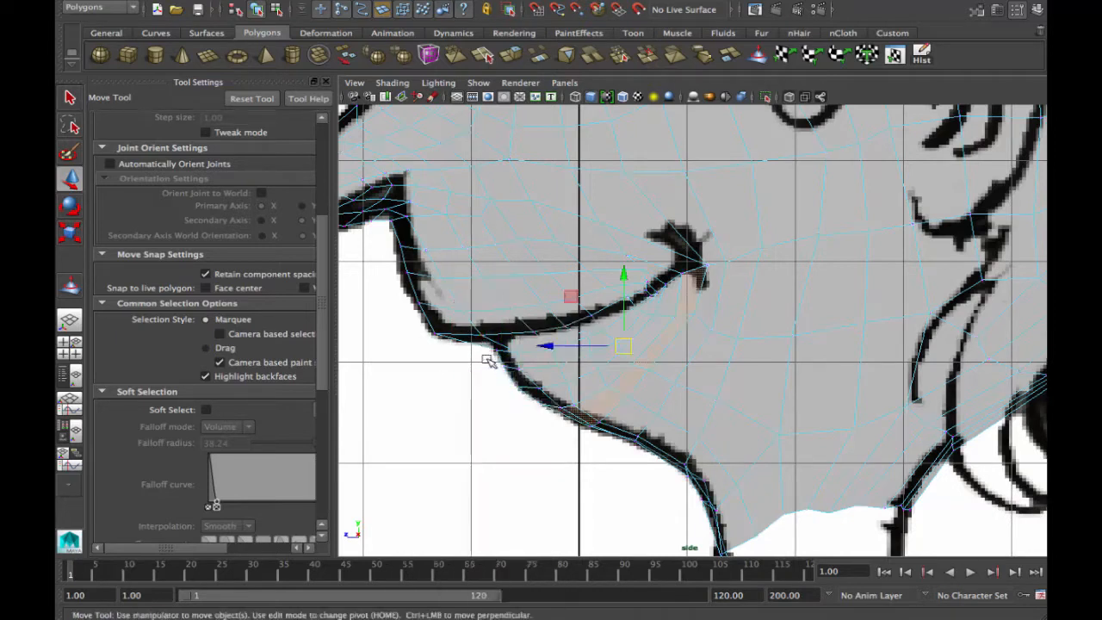
pyautogui.click(533, 342)
pyautogui.keyDown('shift'); pyautogui.click(521, 341); pyautogui.keyUp('shift')
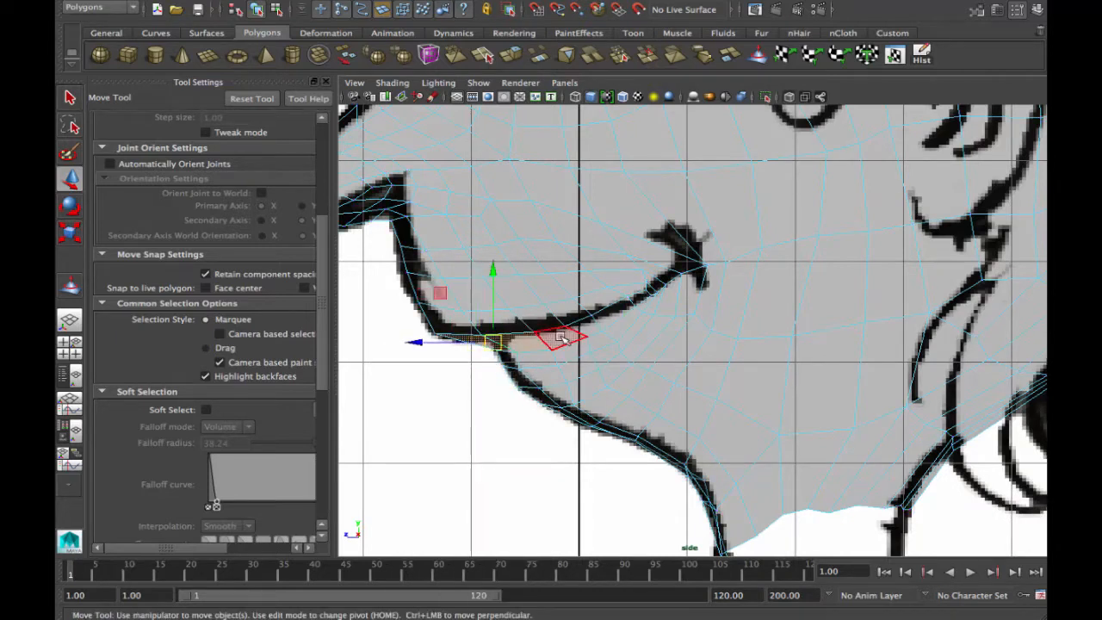
pyautogui.keyDown('shift'); pyautogui.click(563, 335); pyautogui.keyUp('shift')
pyautogui.keyDown('shift'); pyautogui.click(590, 323); pyautogui.keyUp('shift')
pyautogui.keyDown('shift'); pyautogui.click(616, 311); pyautogui.keyUp('shift')
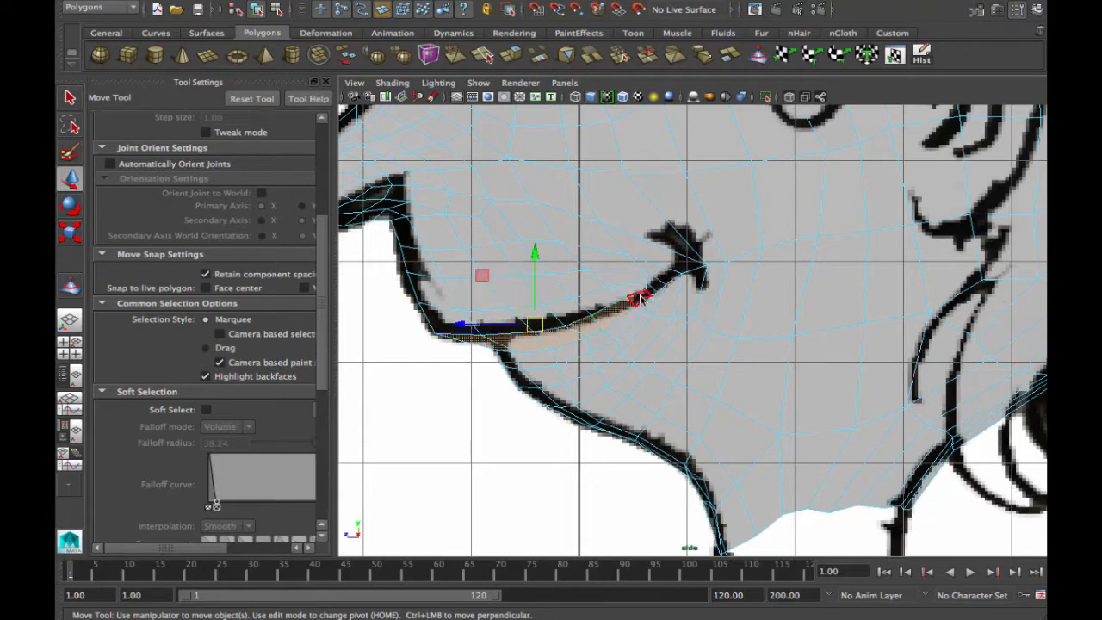
pyautogui.keyDown('shift'); pyautogui.click(640, 299); pyautogui.keyUp('shift')
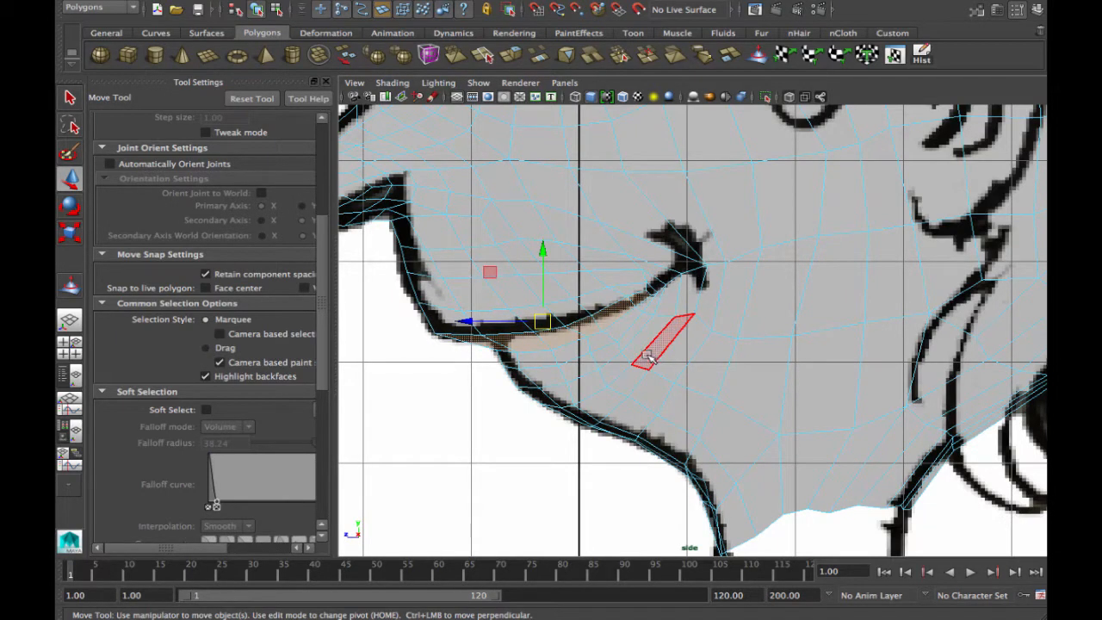
pyautogui.press('r')
pyautogui.moveTo(546, 386); pyautogui.dragTo(531, 368)
# In the perspective view, extrude the selected mouth-line faces and push them back into the head along the world Z axis
pyautogui.press('space')
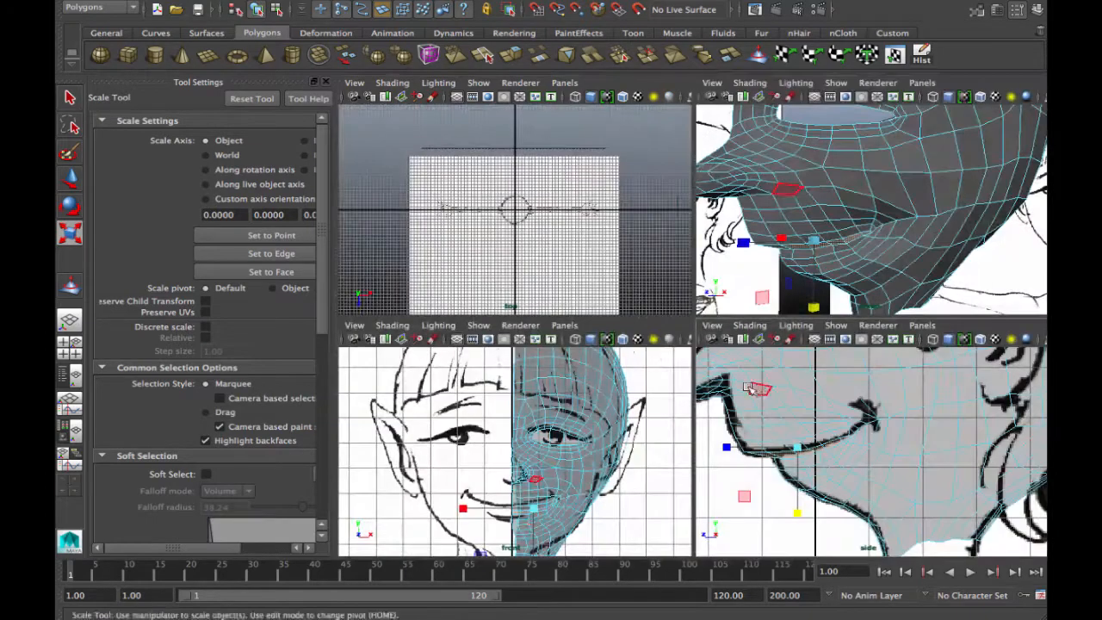
pyautogui.press('space')
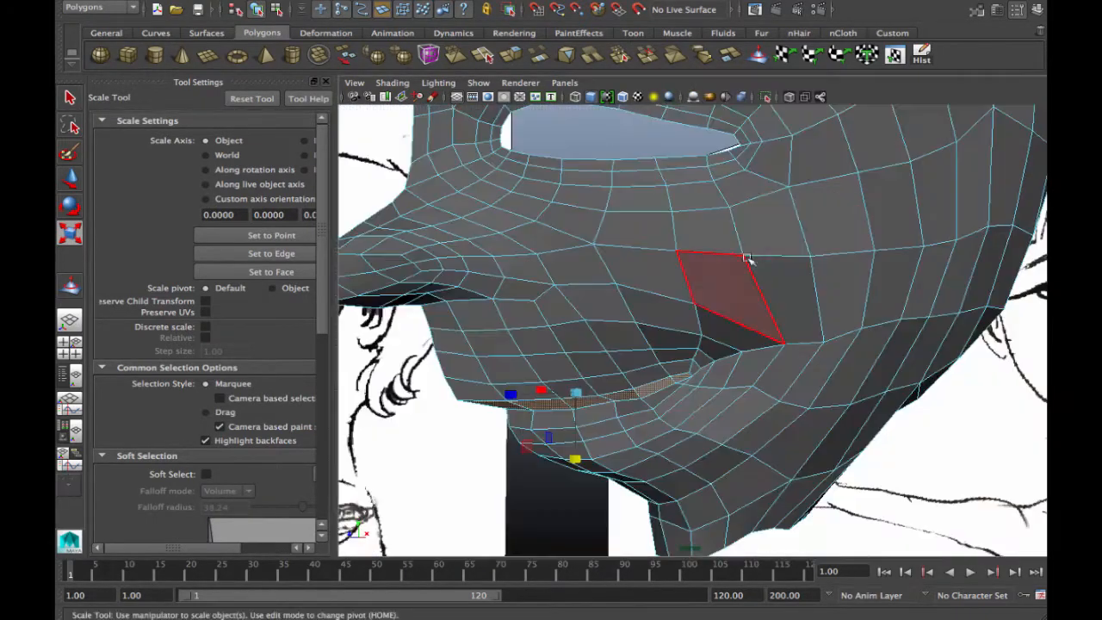
pyautogui.keyDown('alt'); pyautogui.moveTo(810, 201); pyautogui.dragTo(524, 369); pyautogui.keyUp('alt')
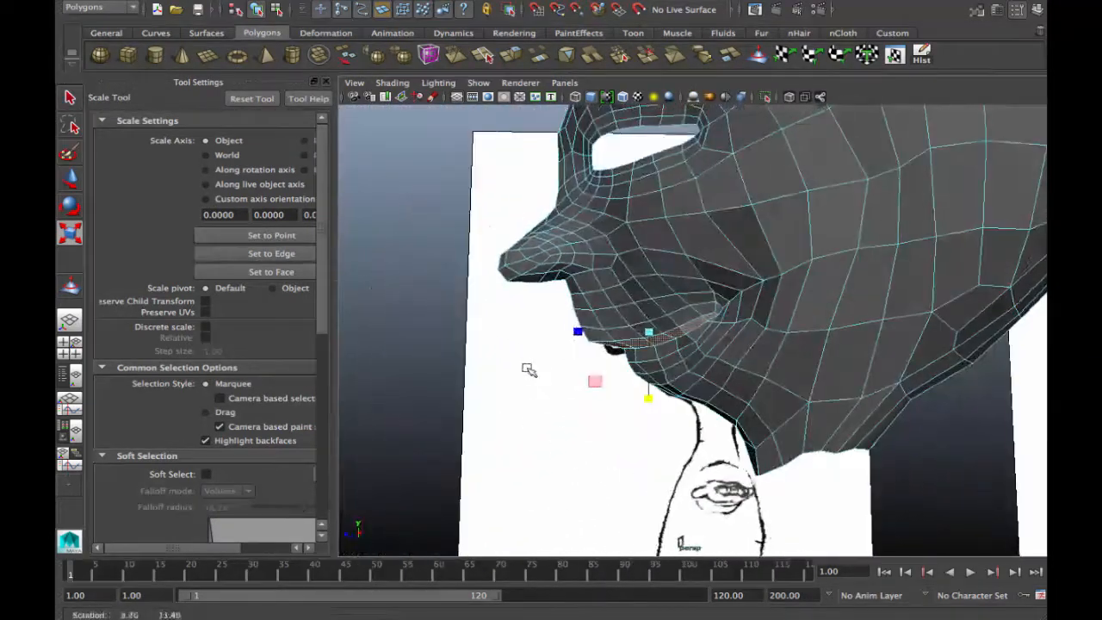
pyautogui.click(543, 57)
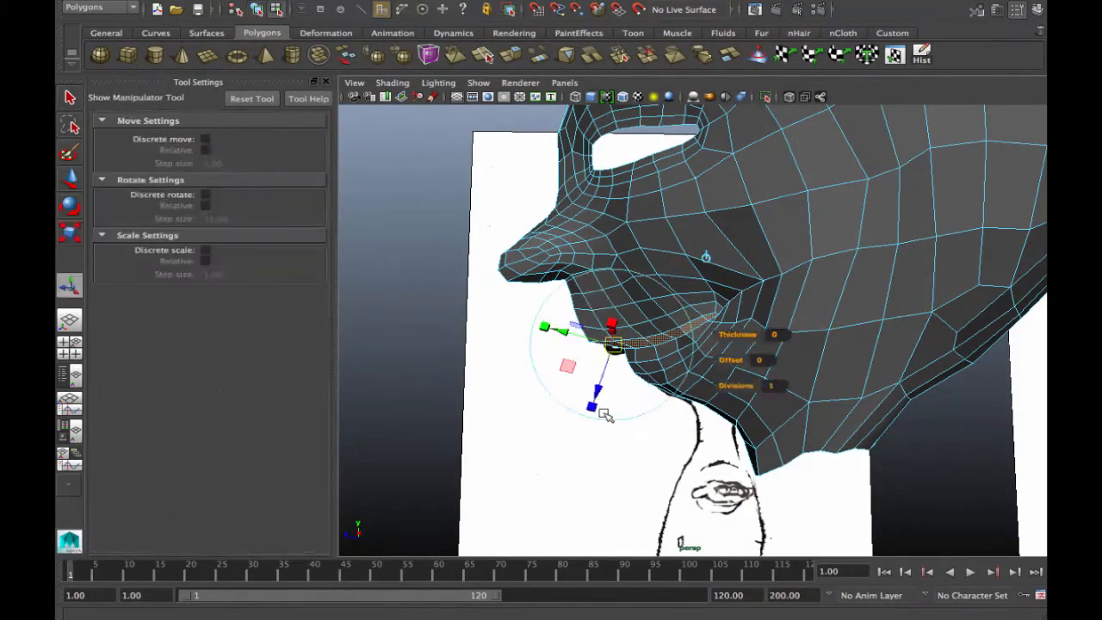
pyautogui.keyDown('alt'); pyautogui.moveTo(600, 420); pyautogui.dragTo(785, 251); pyautogui.keyUp('alt')
pyautogui.click(773, 265)
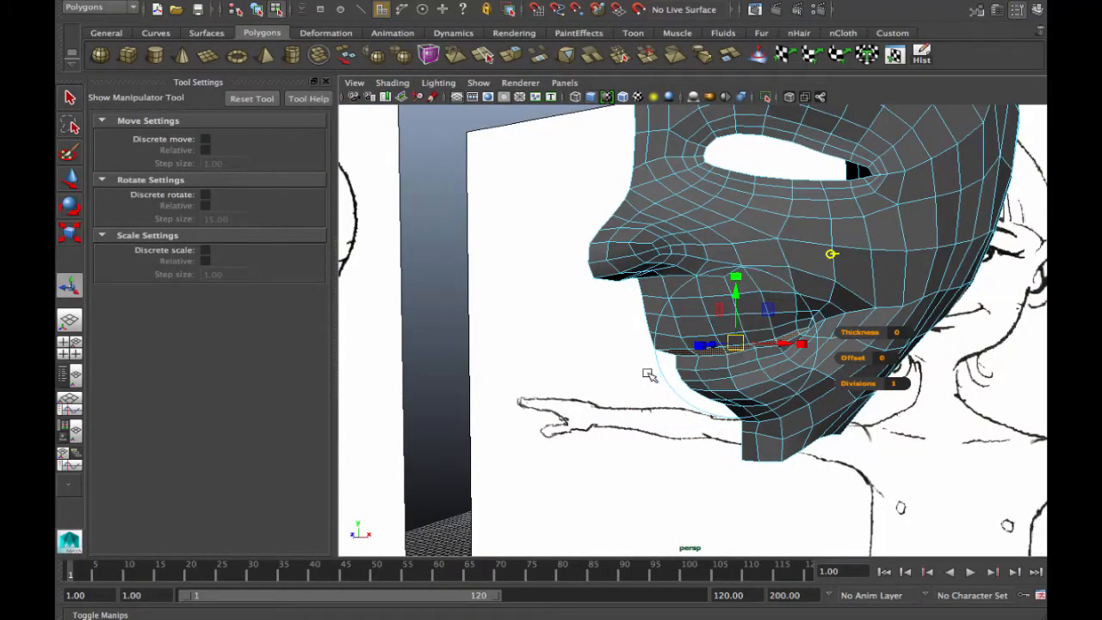
pyautogui.keyDown('alt'); pyautogui.moveTo(624, 392); pyautogui.dragTo(853, 399); pyautogui.keyUp('alt')
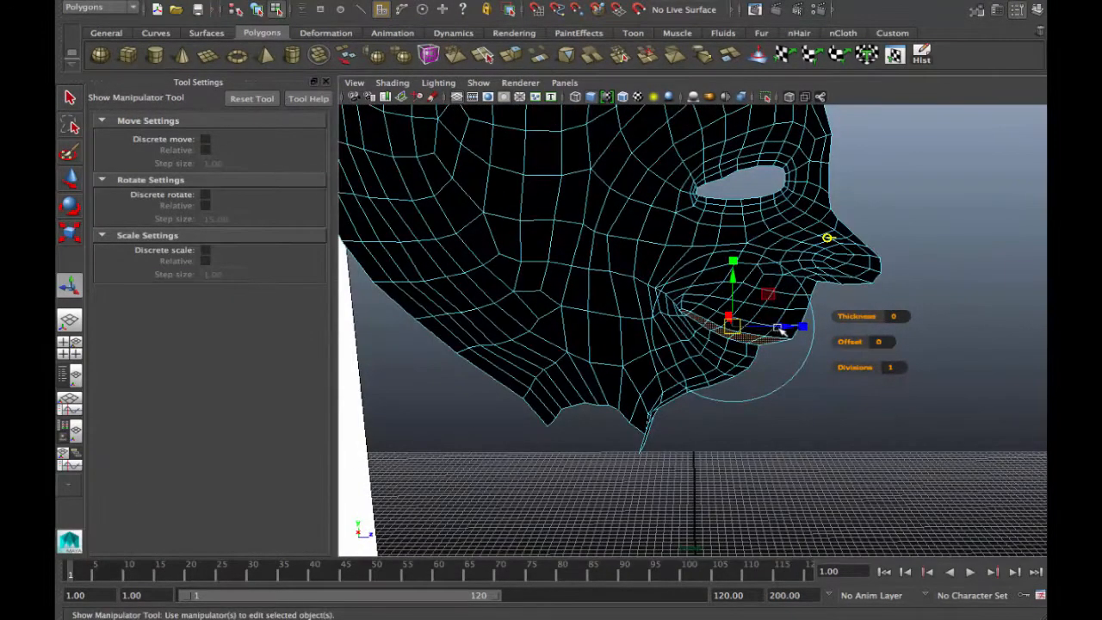
pyautogui.moveTo(786, 328); pyautogui.dragTo(628, 344)
pyautogui.keyDown('alt'); pyautogui.moveTo(628, 345); pyautogui.dragTo(834, 373, button='right'); pyautogui.keyUp('alt')
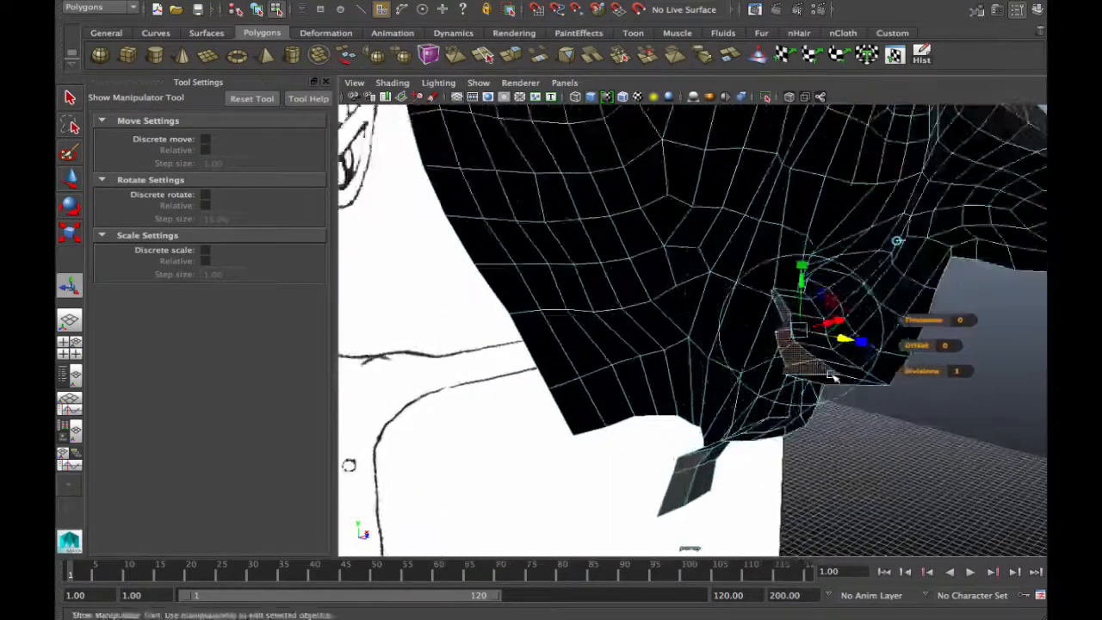
pyautogui.keyDown('alt'); pyautogui.moveTo(834, 373); pyautogui.dragTo(789, 325); pyautogui.keyUp('alt')
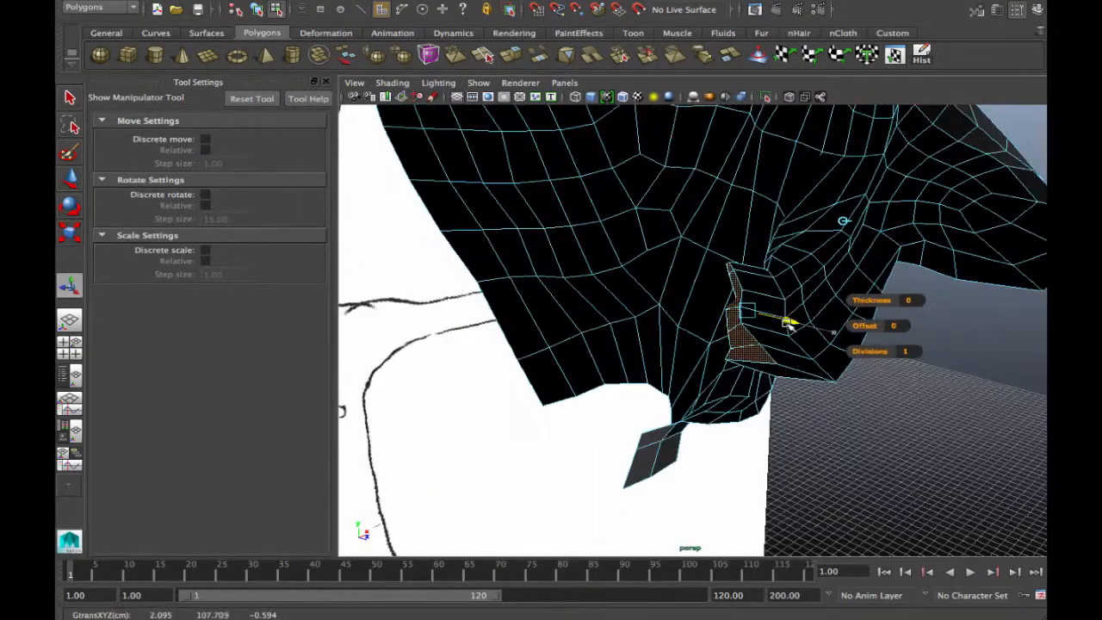
# Scale the extruded mouth faces to widen the inner cavity, using the world and local axes of the extrude manipulator
pyautogui.click(844, 221)
pyautogui.click(844, 221)
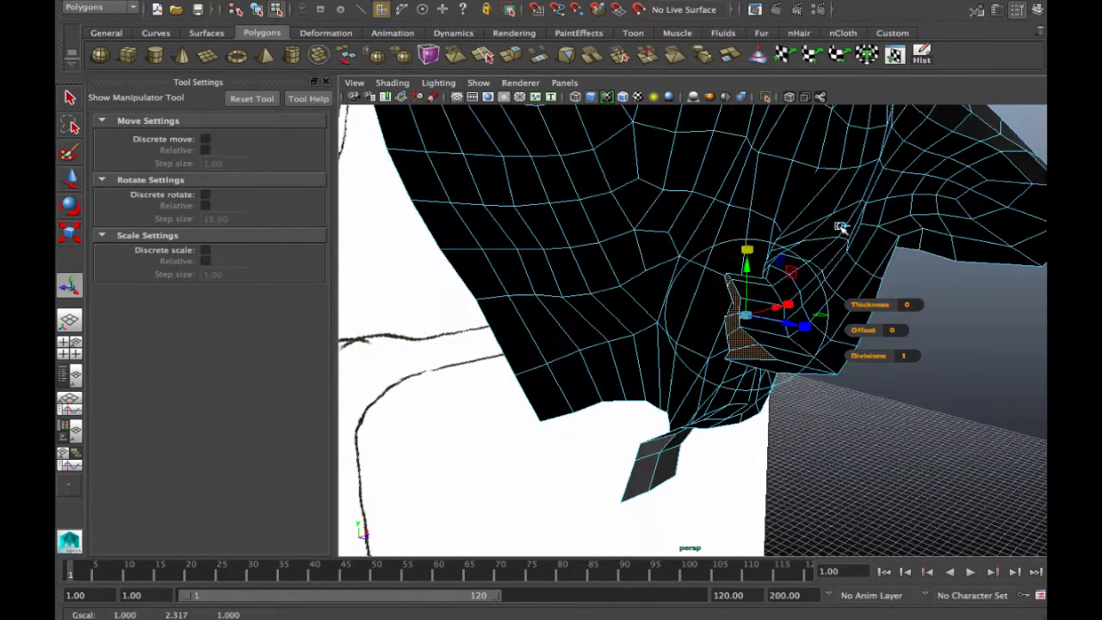
pyautogui.click(845, 224)
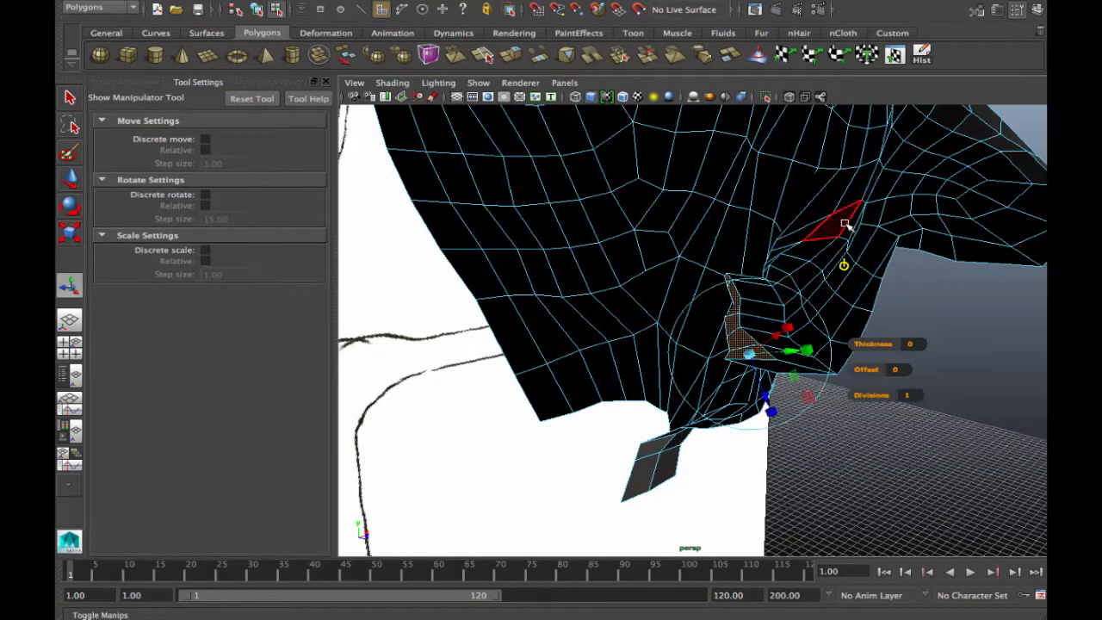
pyautogui.click(776, 414)
pyautogui.moveTo(765, 431); pyautogui.dragTo(771, 430)
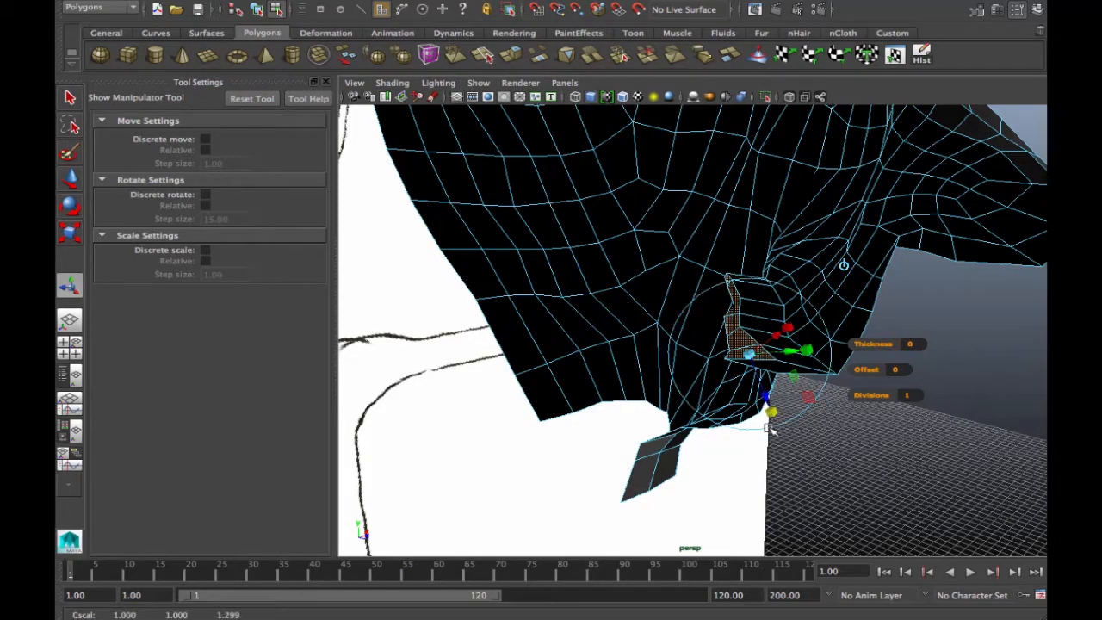
pyautogui.moveTo(824, 342); pyautogui.dragTo(762, 369)
pyautogui.moveTo(681, 439)
pyautogui.keyDown('alt'); pyautogui.mouseDown()
pyautogui.moveTo(795, 457)
pyautogui.moveTo(663, 435)
pyautogui.mouseUp(); pyautogui.keyUp('alt')
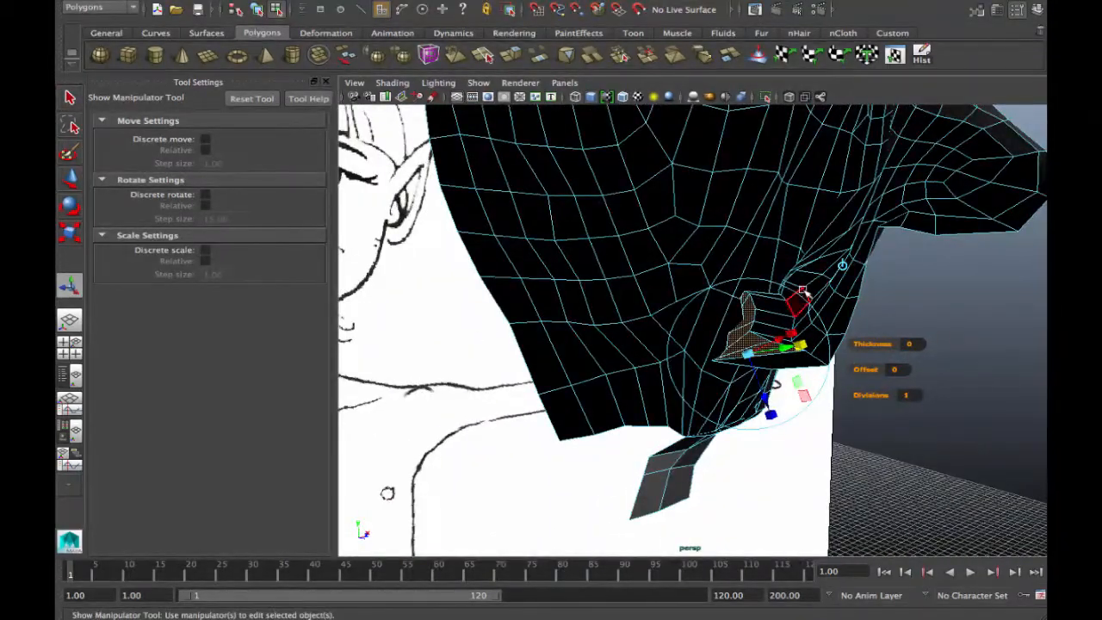
pyautogui.moveTo(800, 294); pyautogui.dragTo(795, 405)
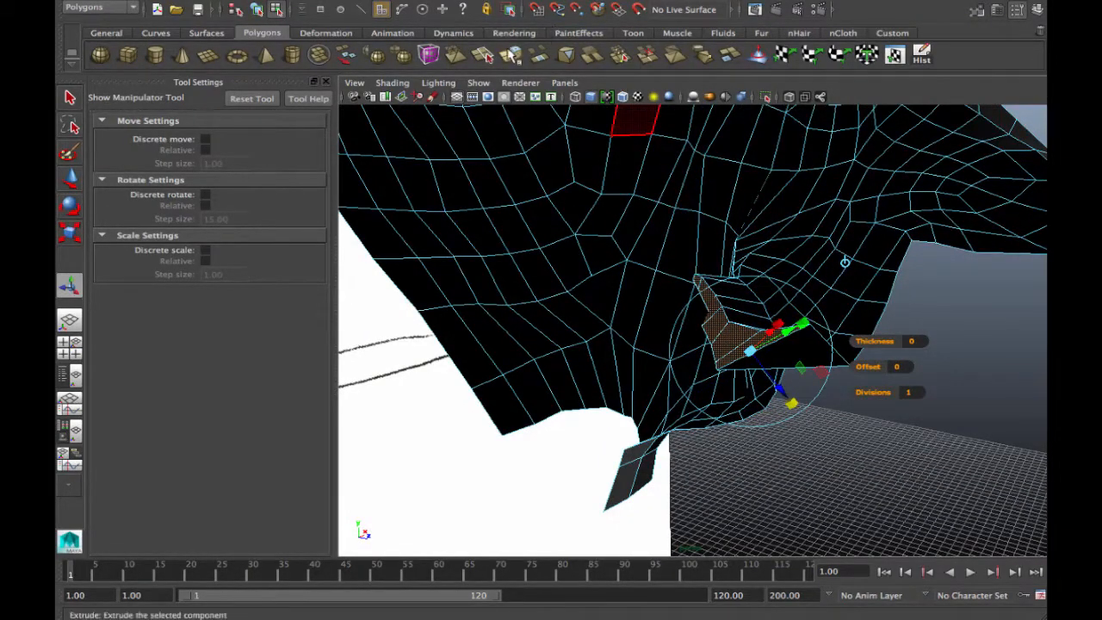
# Extrude the inner mouth faces a second time and pull them away to deepen the mouth cavity
pyautogui.click(512, 54)
pyautogui.moveTo(784, 379); pyautogui.dragTo(758, 448)
pyautogui.keyDown('alt'); pyautogui.moveTo(758, 448); pyautogui.dragTo(770, 472, button='middle'); pyautogui.keyUp('alt')
# Select the extruded side faces that close the mouth cavity at the face's centre line and delete them
pyautogui.press('F9')
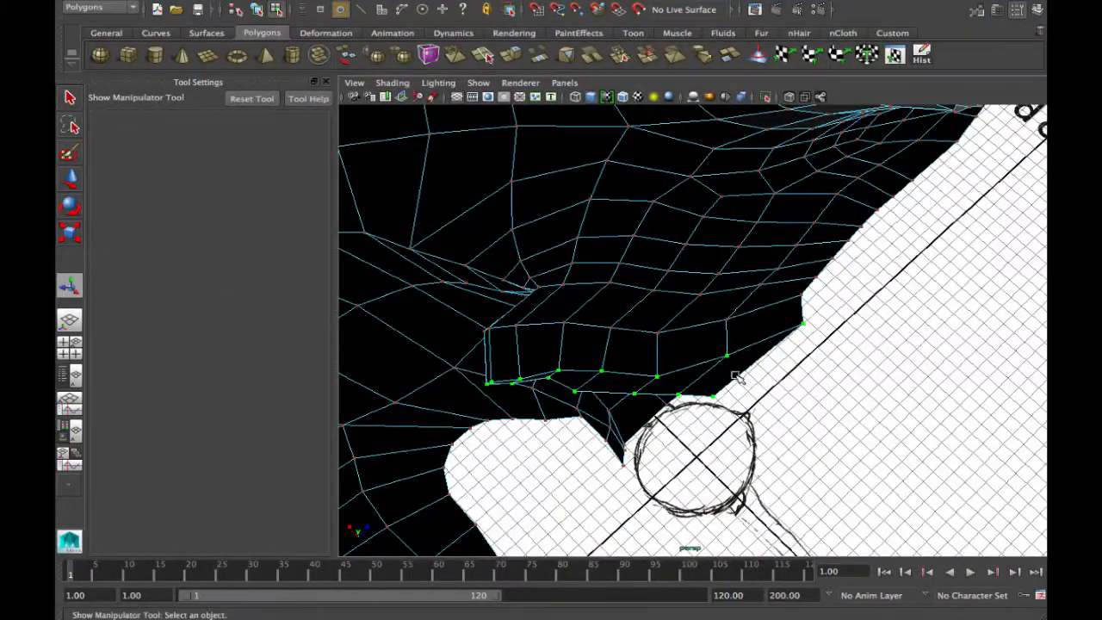
pyautogui.moveTo(736, 377)
pyautogui.mouseDown(button='right')
pyautogui.moveTo(732, 386)
pyautogui.moveTo(651, 350)
pyautogui.moveTo(730, 391)
pyautogui.mouseUp(button='right')
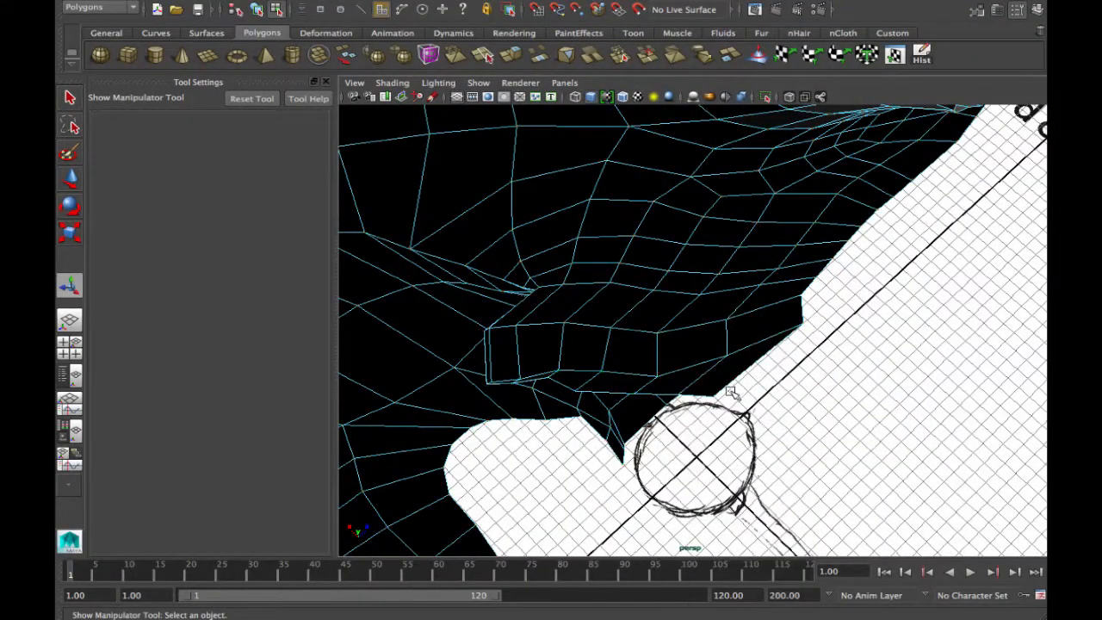
pyautogui.keyDown('alt'); pyautogui.moveTo(710, 426); pyautogui.dragTo(660, 352); pyautogui.keyUp('alt')
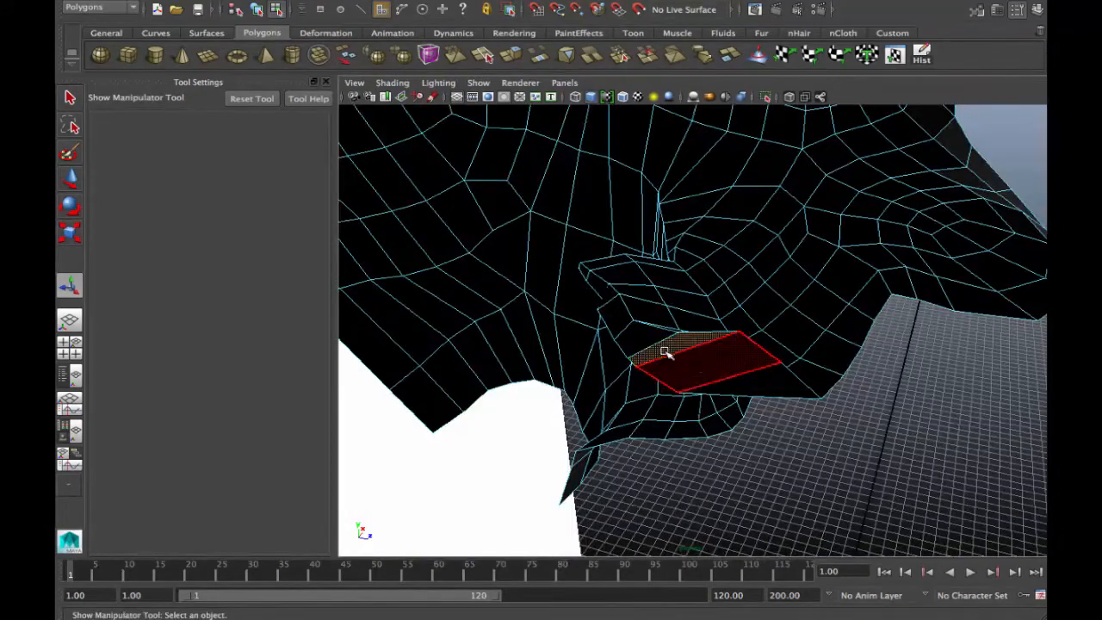
pyautogui.click(696, 364)
pyautogui.click(756, 386)
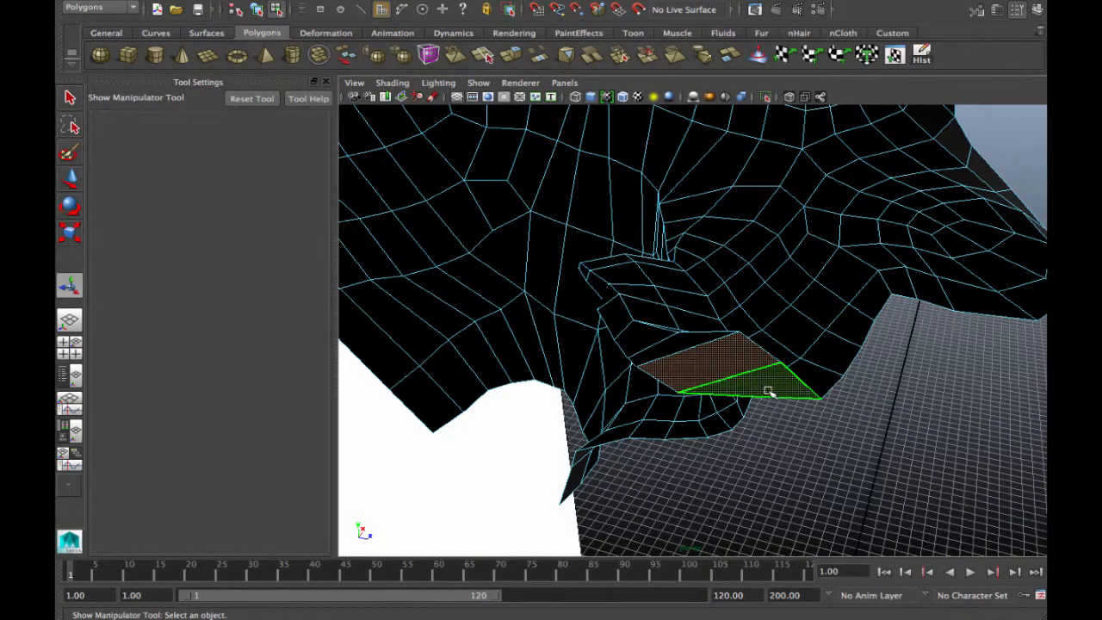
pyautogui.press('Delete')
# Select the inner mouth vertices protruding past the centre line and move them along X back to the centre in front view
pyautogui.keyDown('alt'); pyautogui.moveTo(728, 414); pyautogui.dragTo(596, 367); pyautogui.keyUp('alt')
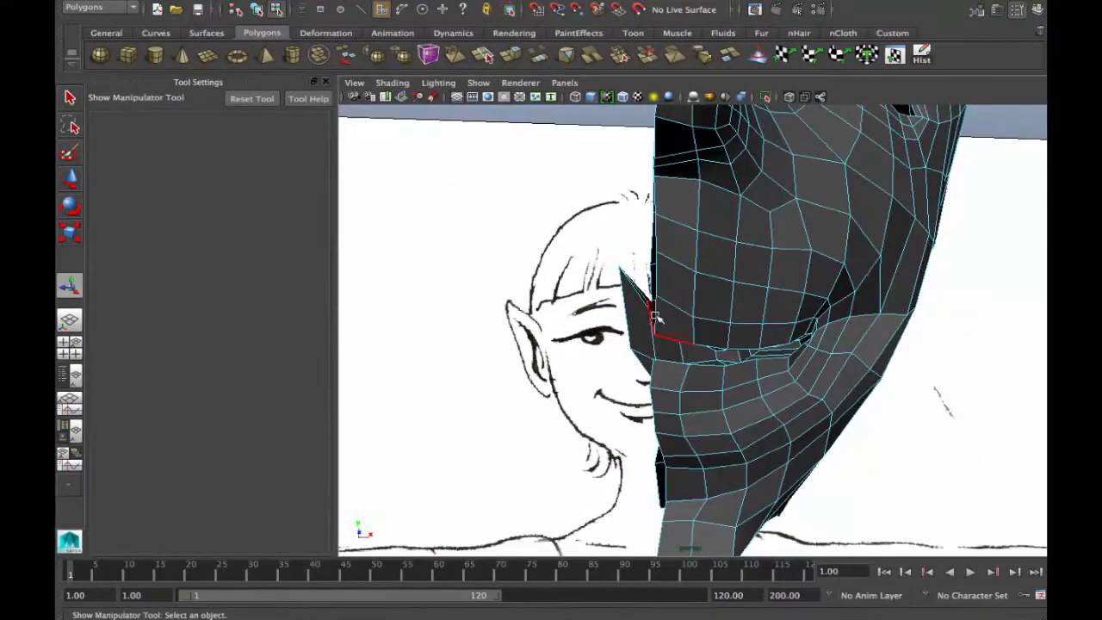
pyautogui.moveTo(642, 321); pyautogui.dragTo(593, 284, button='right')
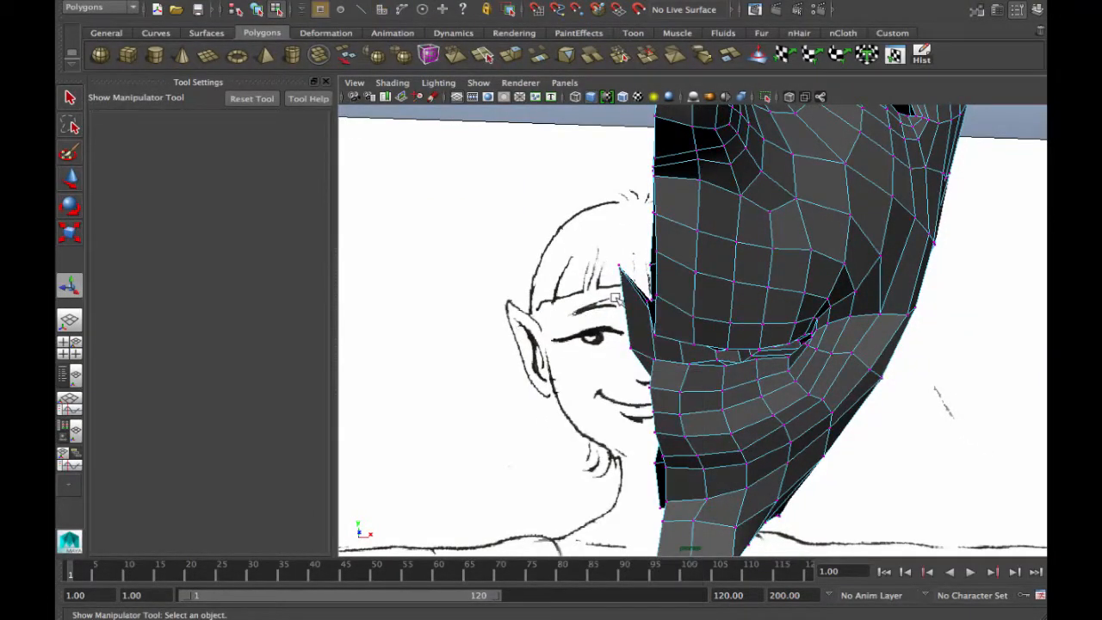
pyautogui.press('space')
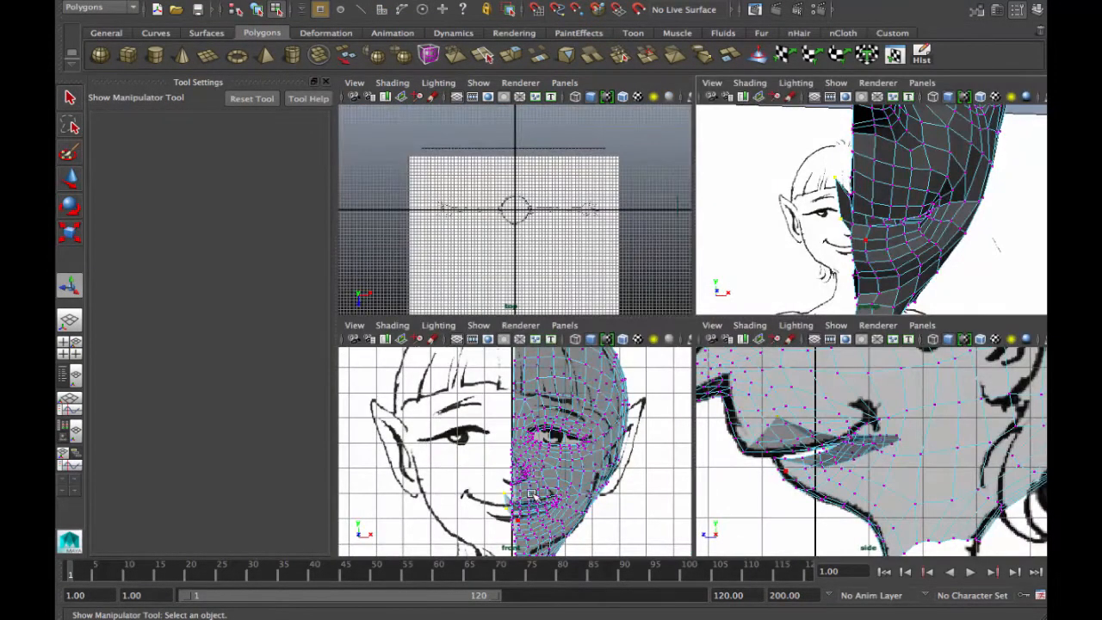
pyautogui.press('space')
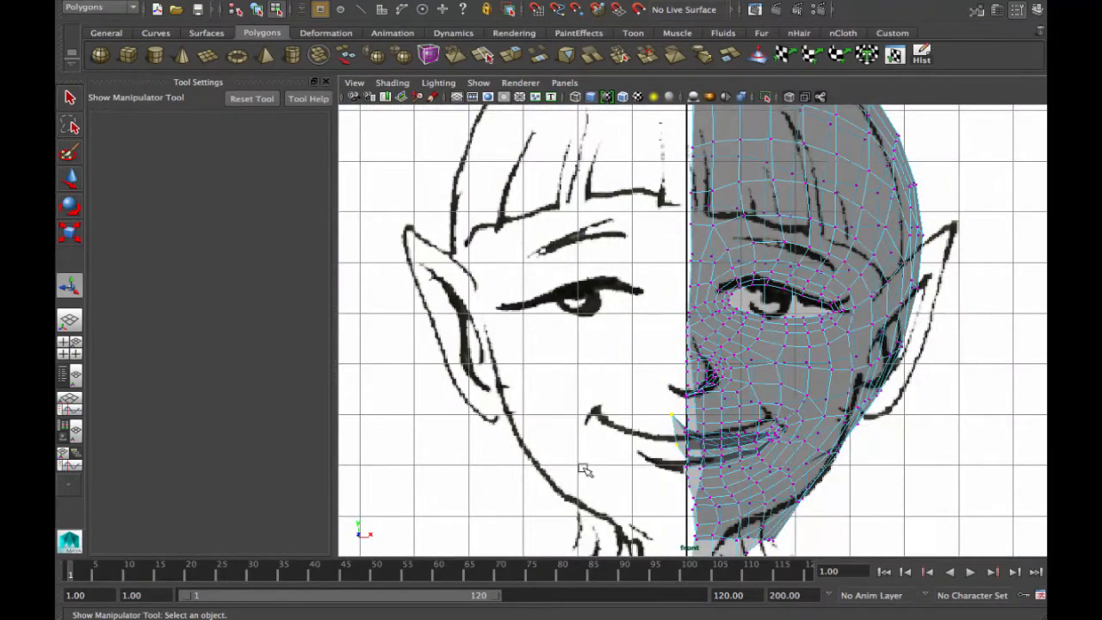
pyautogui.press('w')
pyautogui.moveTo(739, 428); pyautogui.dragTo(749, 429)
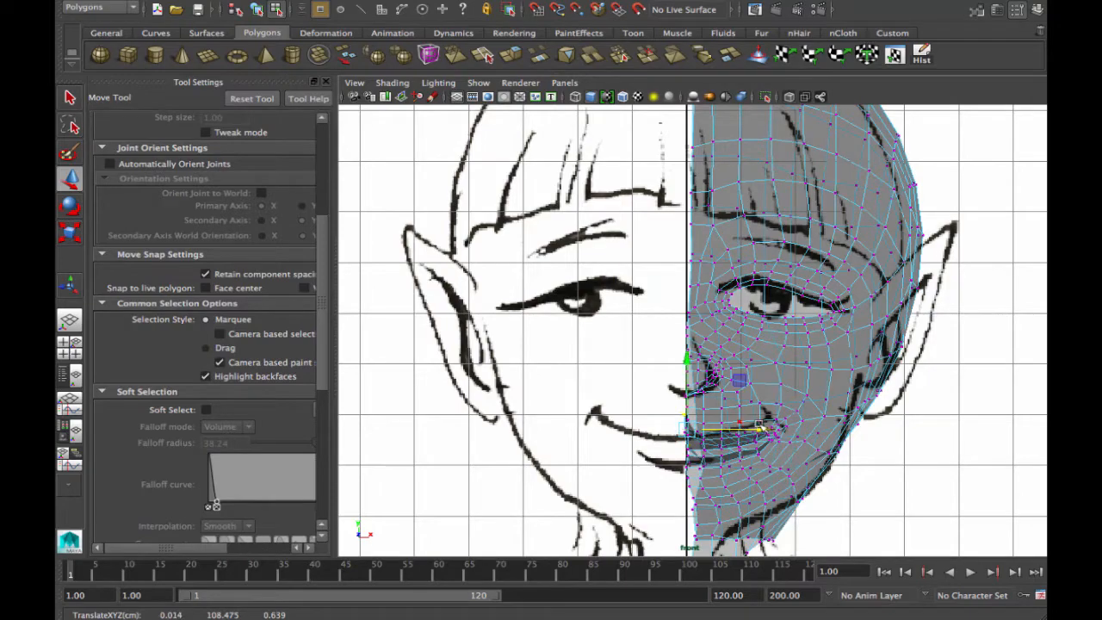
# In the perspective view, raise individual vertices of the inner mouth cavity's upper wall along Y to open up the cavity
pyautogui.press('space')
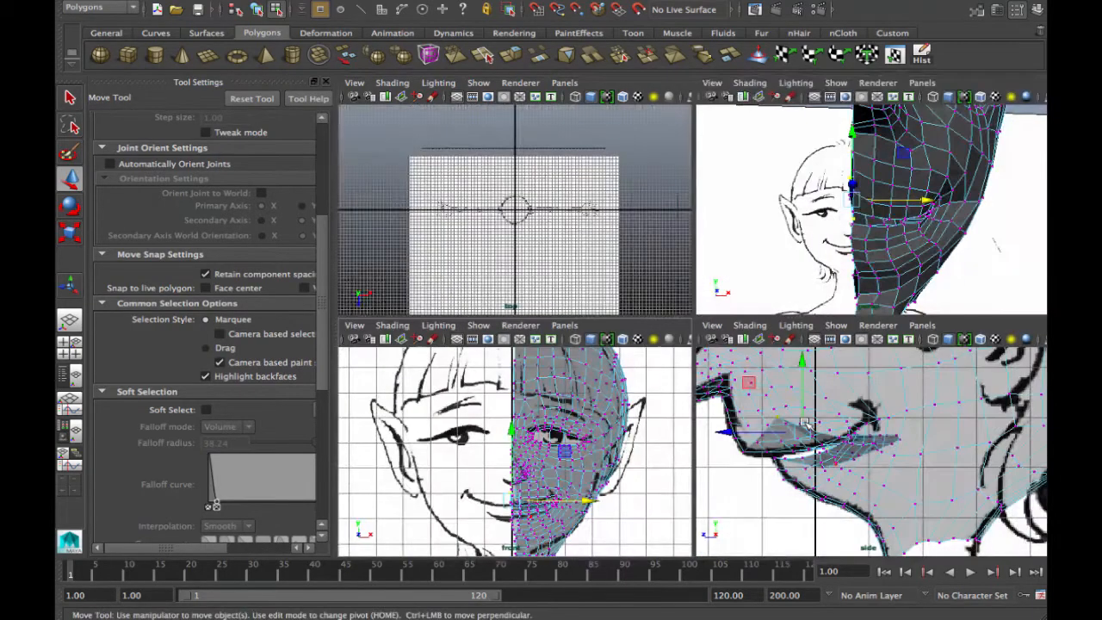
pyautogui.press('space')
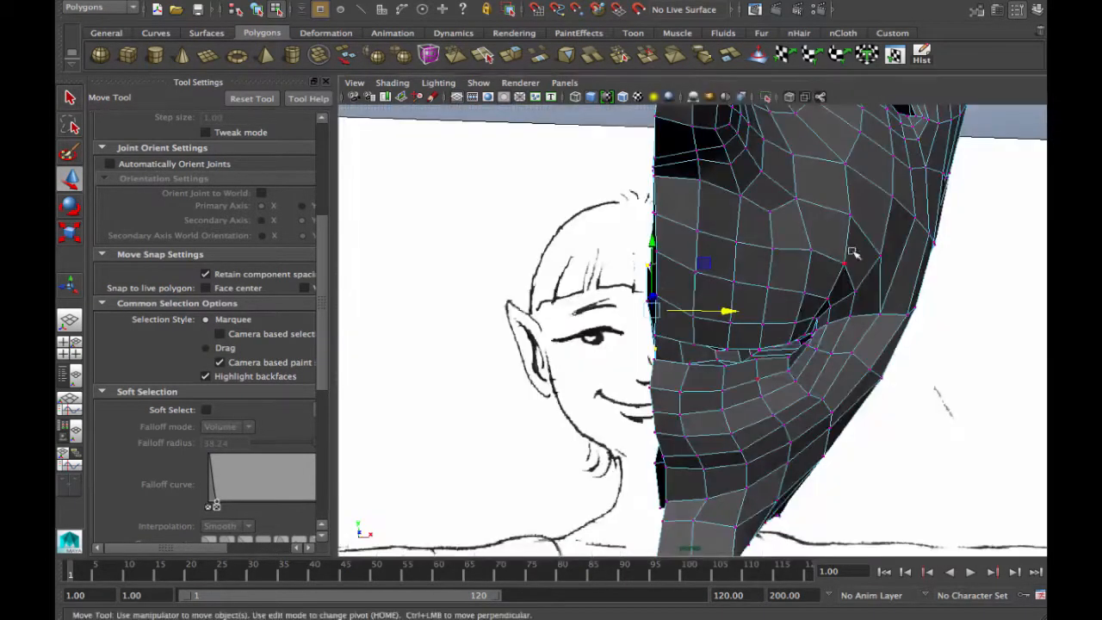
pyautogui.keyDown('alt'); pyautogui.moveTo(710, 422); pyautogui.dragTo(669, 414); pyautogui.keyUp('alt')
pyautogui.moveTo(669, 413); pyautogui.dragTo(607, 353, button='right')
pyautogui.click(669, 382)
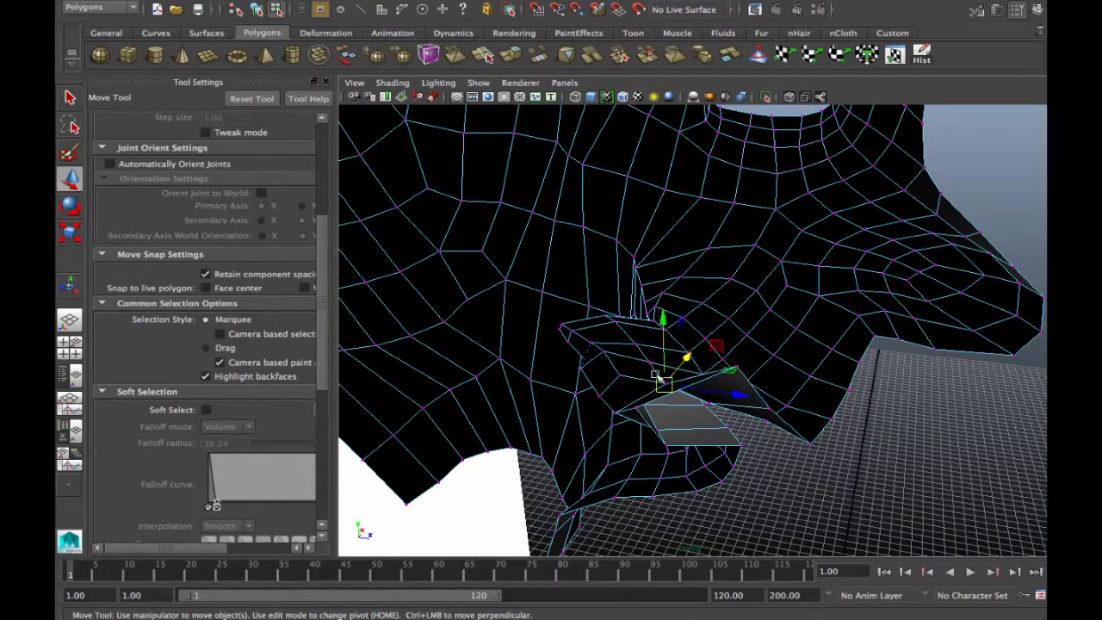
pyautogui.click(616, 372)
pyautogui.moveTo(623, 310); pyautogui.dragTo(615, 288)
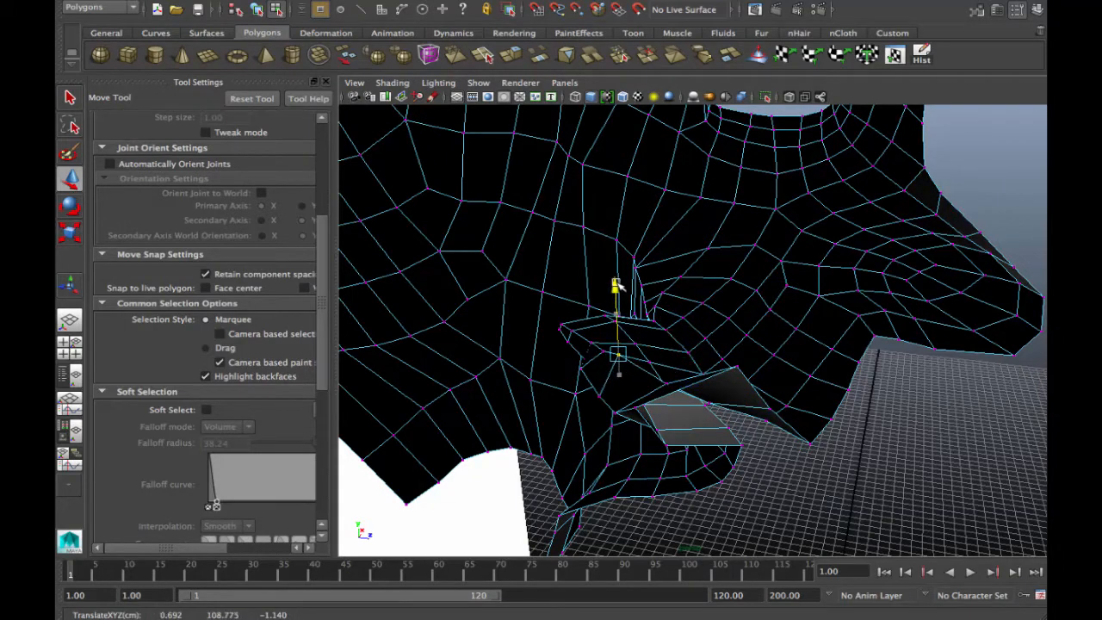
pyautogui.click(668, 384)
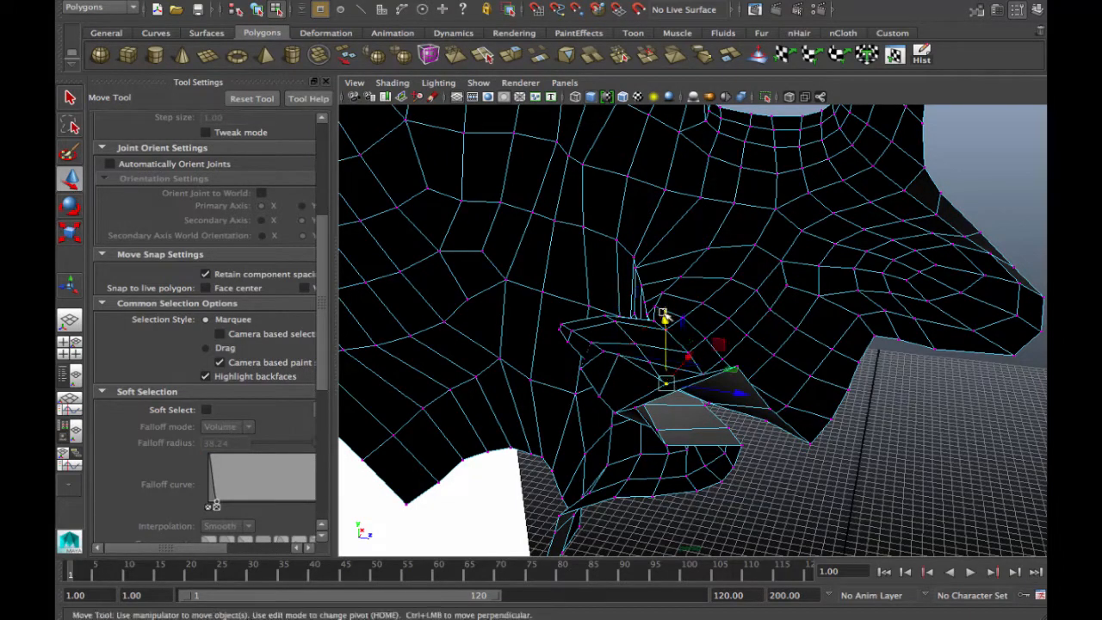
pyautogui.moveTo(664, 314); pyautogui.dragTo(644, 296)
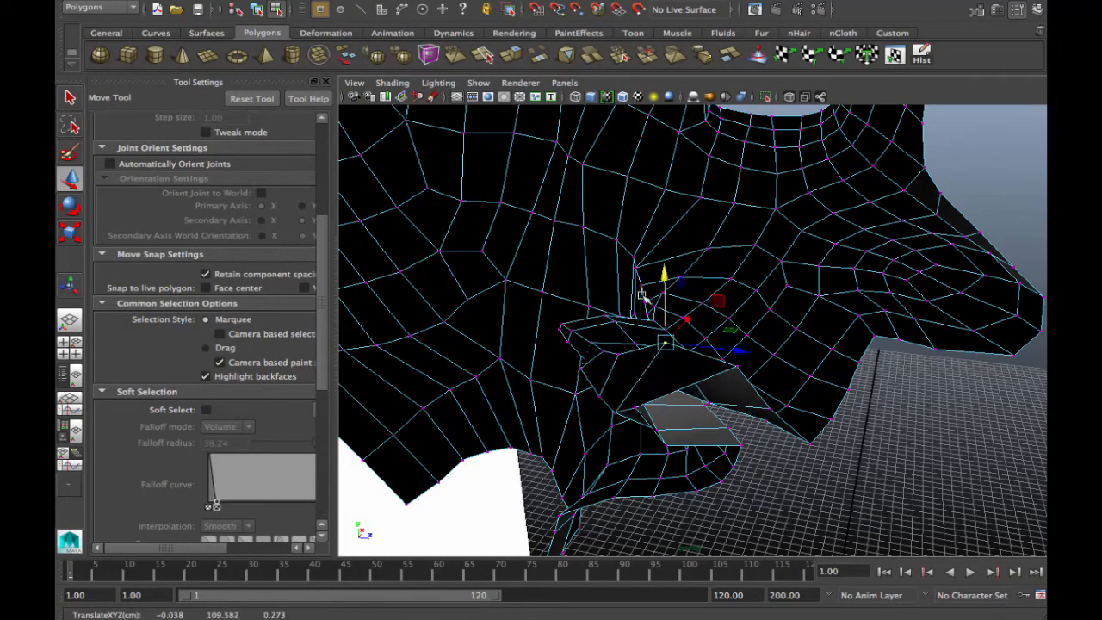
# Turn on Soft Select and raise a vertex at the back of the mouth cavity's upper wall along Y
pyautogui.click(601, 352)
pyautogui.click(206, 410)
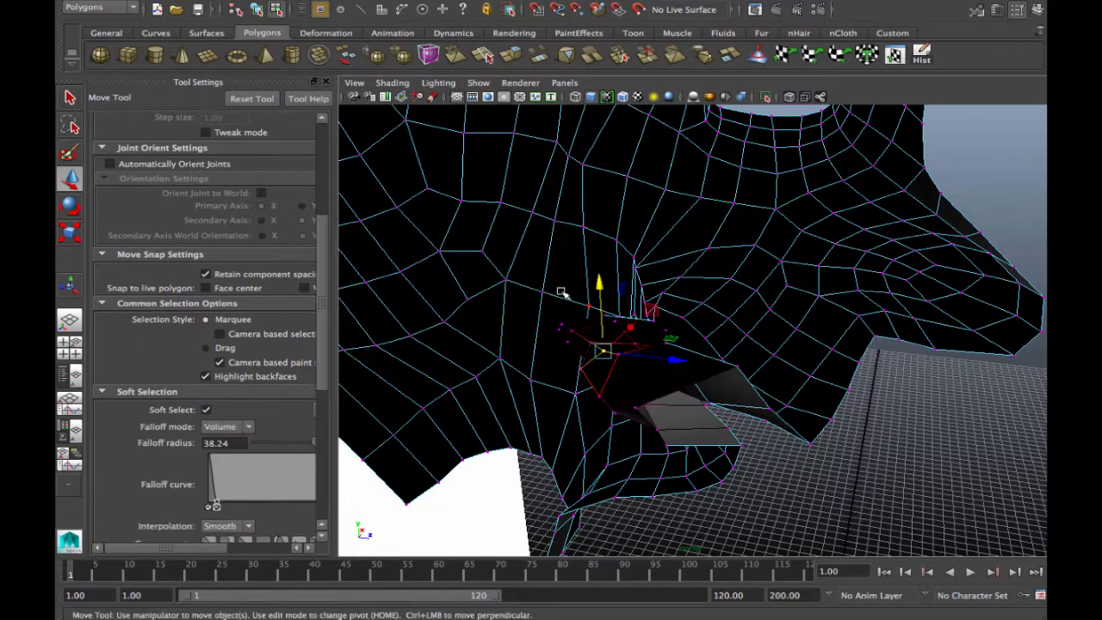
pyautogui.moveTo(595, 281); pyautogui.dragTo(601, 248)
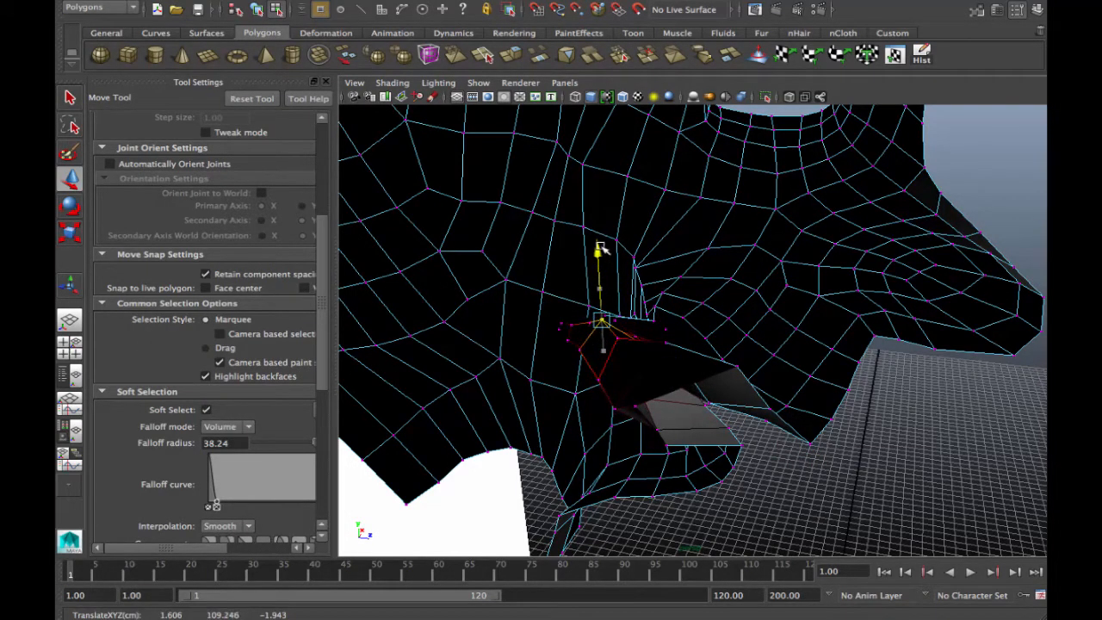
# Turn on X-Ray shading and pull the upper mouth cavity vertices further up with soft selection
pyautogui.click(392, 83)
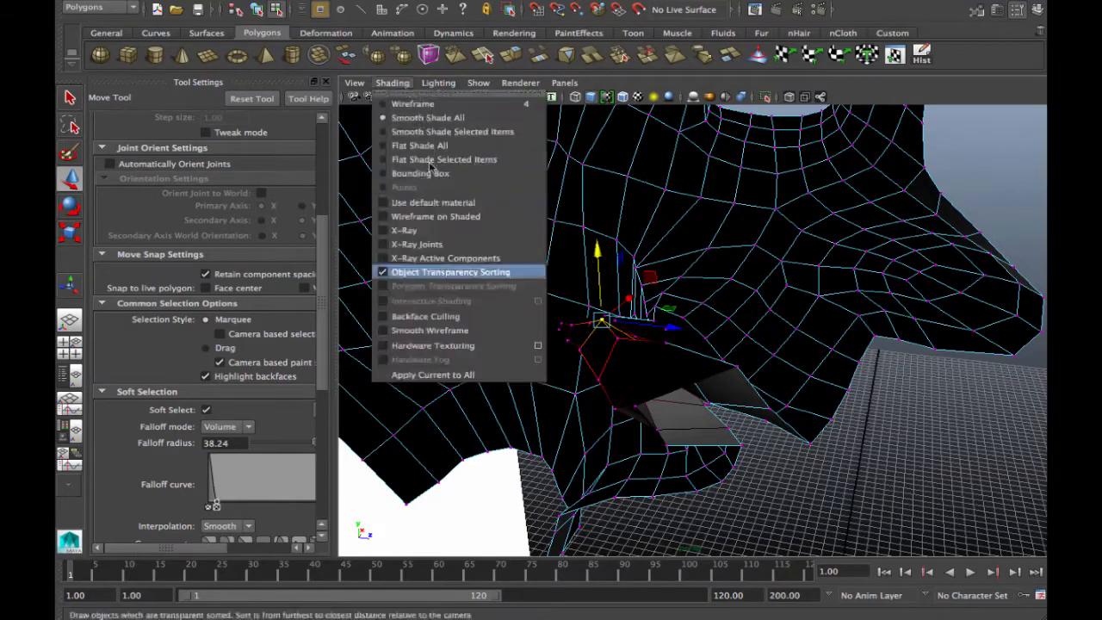
pyautogui.click(425, 232)
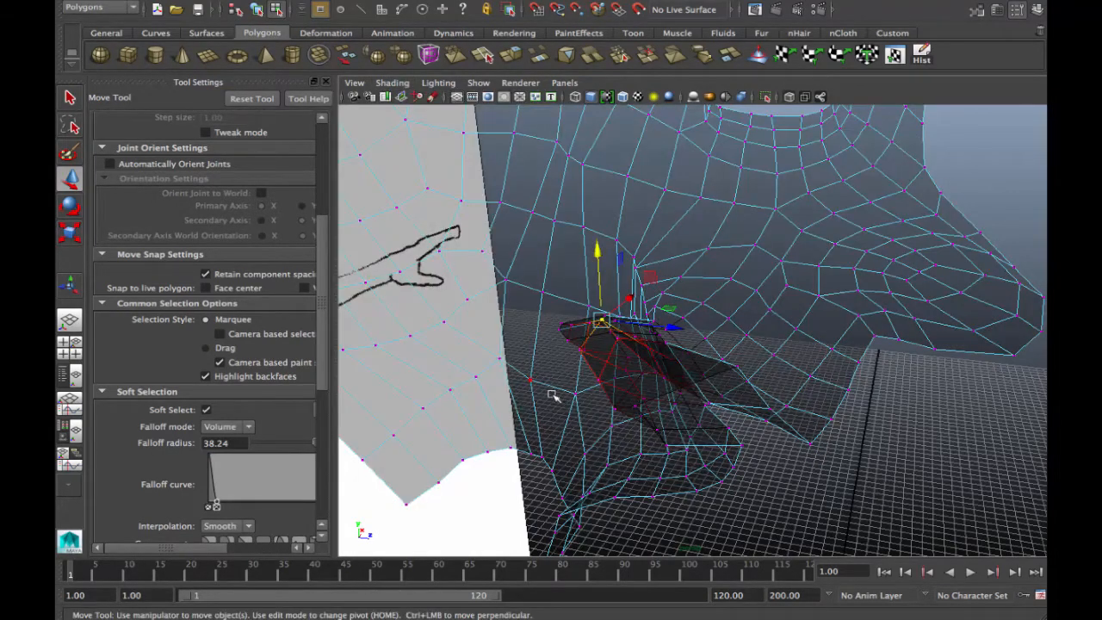
pyautogui.keyDown('alt'); pyautogui.moveTo(535, 416); pyautogui.dragTo(719, 432); pyautogui.keyUp('alt')
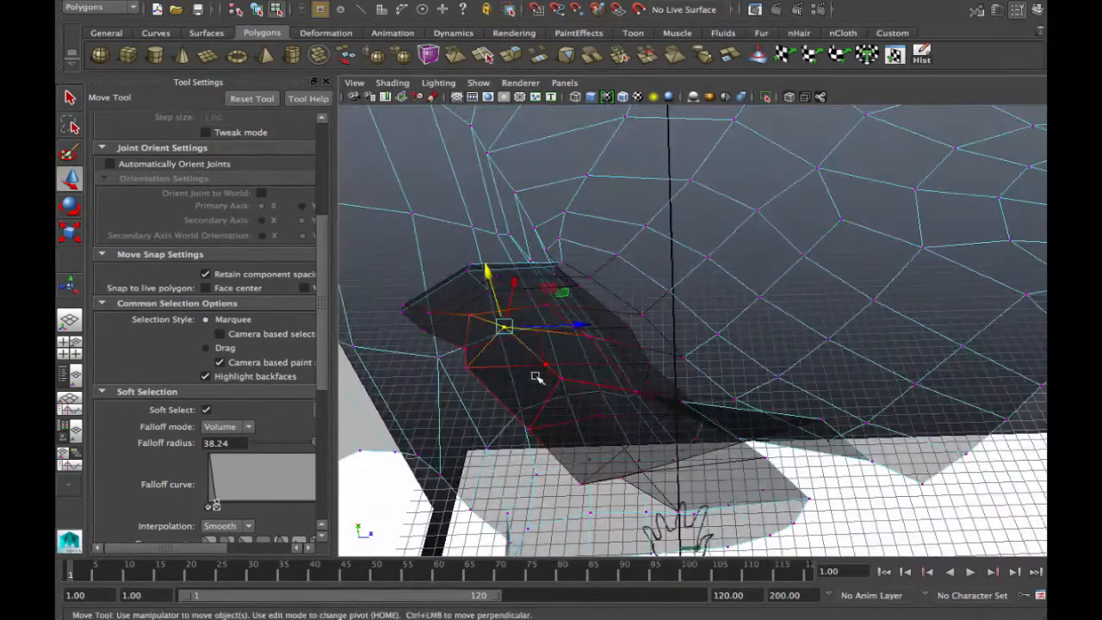
pyautogui.keyDown('alt'); pyautogui.moveTo(567, 380); pyautogui.dragTo(508, 352); pyautogui.keyUp('alt')
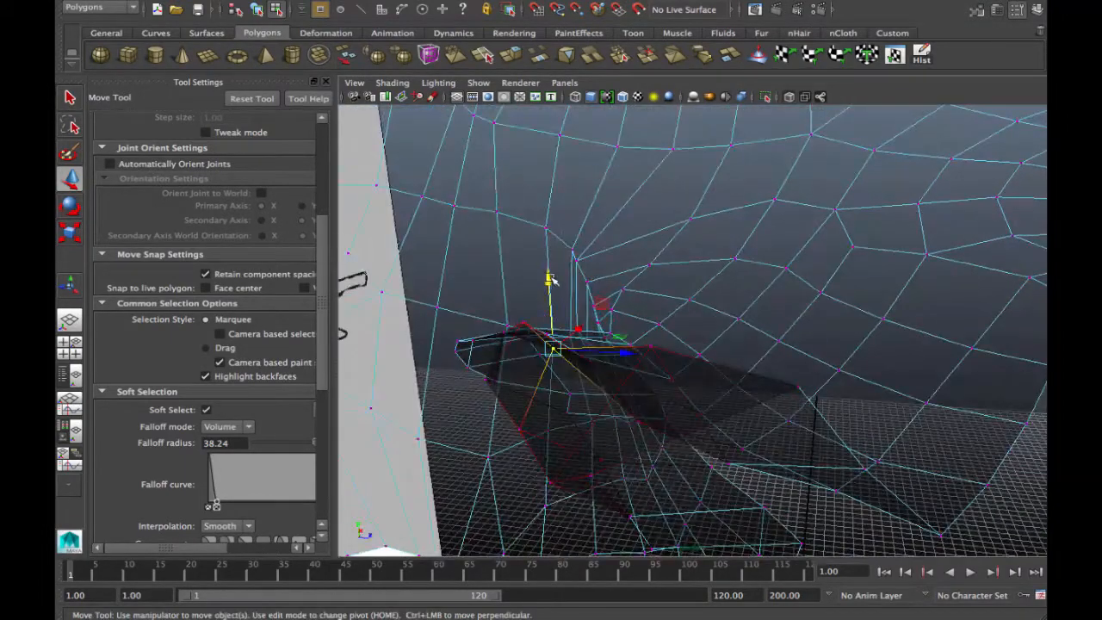
pyautogui.moveTo(551, 280); pyautogui.dragTo(552, 222)
pyautogui.keyDown('alt'); pyautogui.moveTo(555, 426); pyautogui.dragTo(548, 343); pyautogui.keyUp('alt')
# Narrow the soft selection falloff curve and move the lower mouth cavity vertex slightly down
pyautogui.click(642, 378)
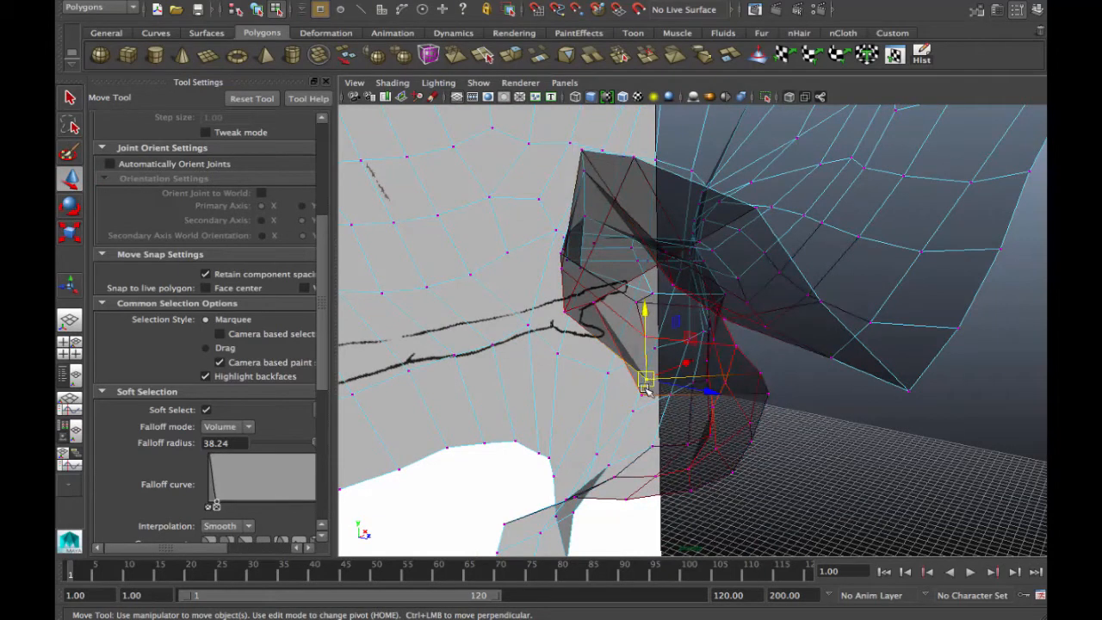
pyautogui.moveTo(644, 310); pyautogui.dragTo(643, 340)
pyautogui.hotkey('ctrl', 'z')
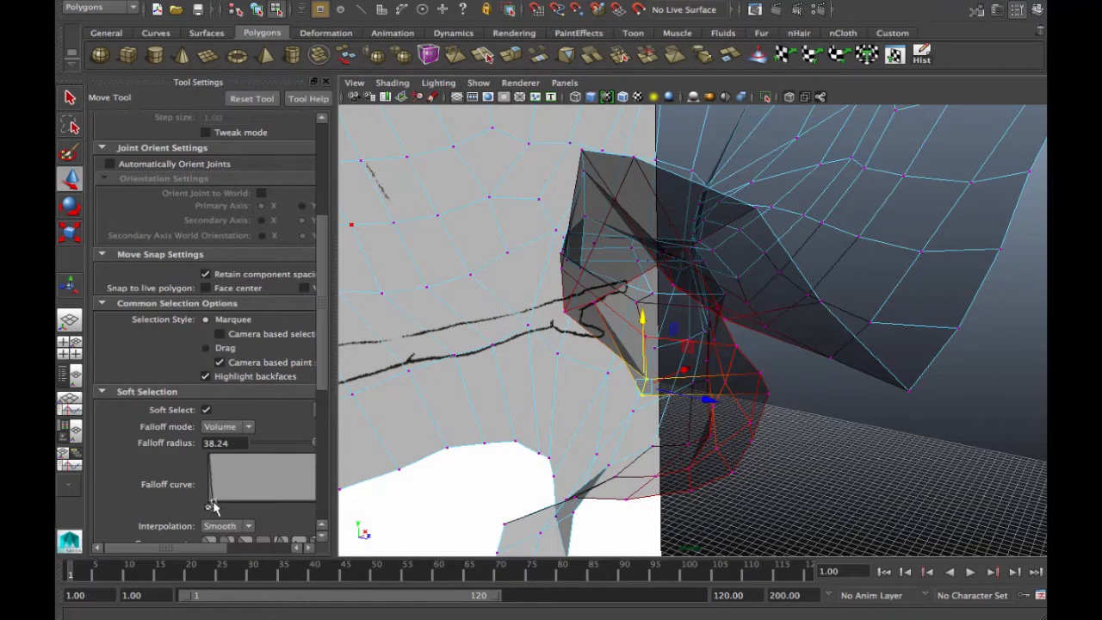
pyautogui.moveTo(212, 502); pyautogui.dragTo(211, 503)
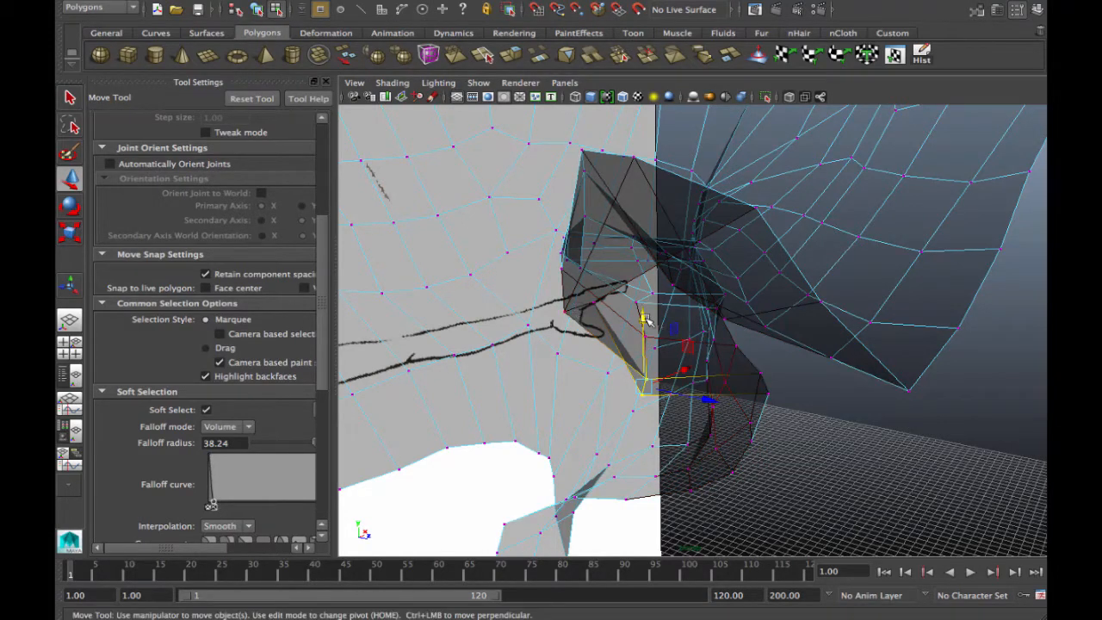
pyautogui.moveTo(644, 319); pyautogui.dragTo(644, 327)
pyautogui.keyDown('alt'); pyautogui.moveTo(571, 368); pyautogui.dragTo(638, 331); pyautogui.keyUp('alt')
# Select the vertices at the end of the mouth cavity's open edge and move them with soft selection to reshape it
pyautogui.click(600, 282)
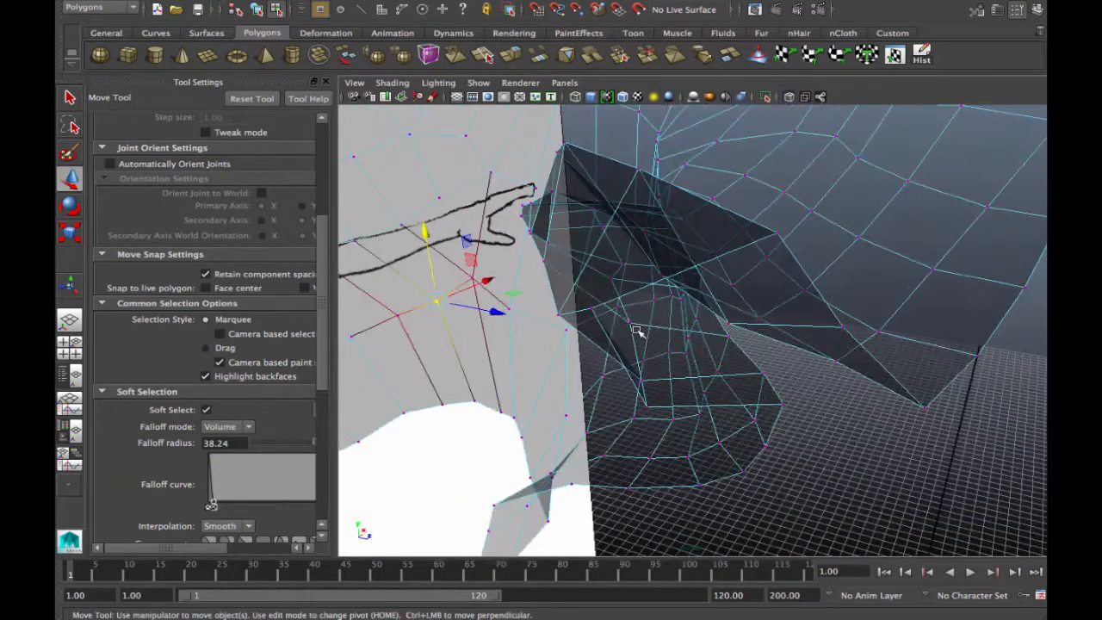
pyautogui.click(592, 312)
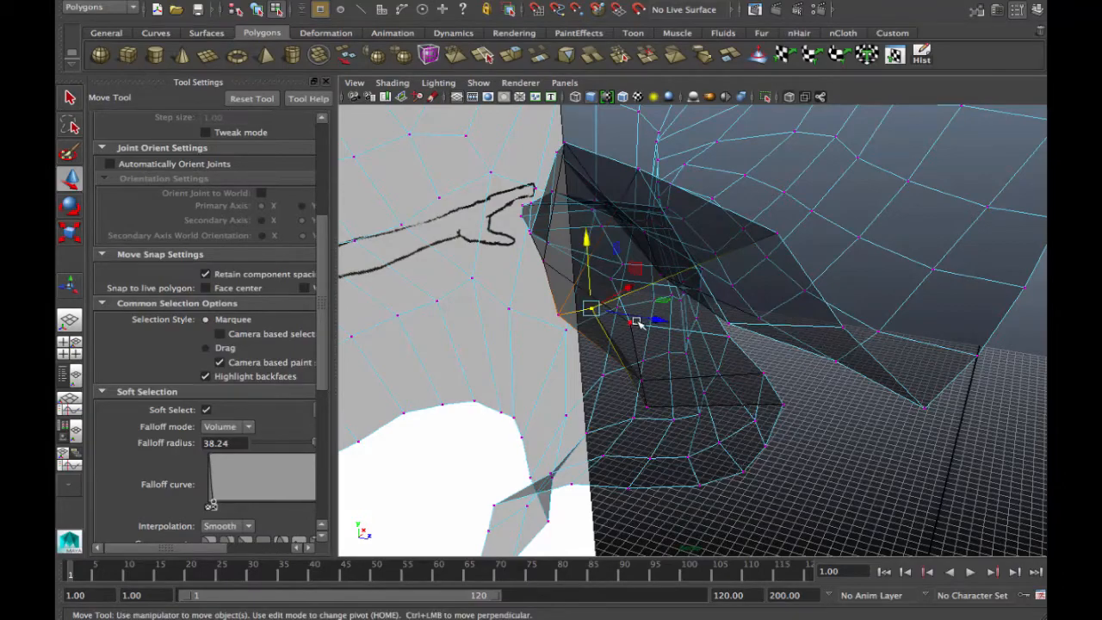
pyautogui.keyDown('alt'); pyautogui.moveTo(636, 322); pyautogui.dragTo(888, 248); pyautogui.keyUp('alt')
pyautogui.click(729, 273)
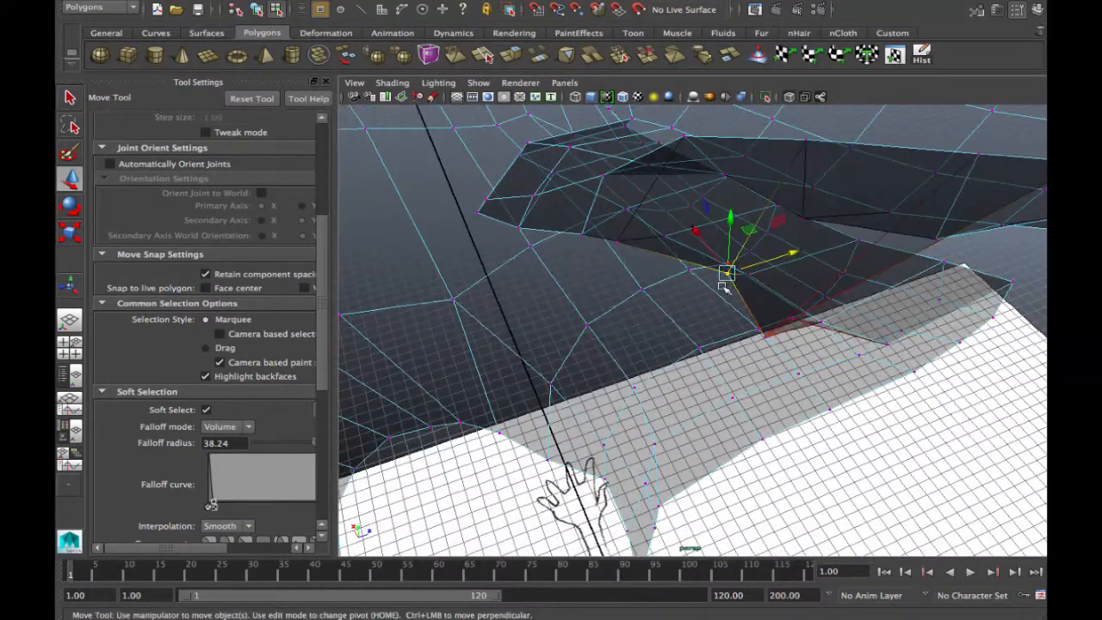
pyautogui.keyDown('alt'); pyautogui.moveTo(730, 277); pyautogui.dragTo(623, 300); pyautogui.keyUp('alt')
pyautogui.moveTo(775, 310); pyautogui.dragTo(486, 316)
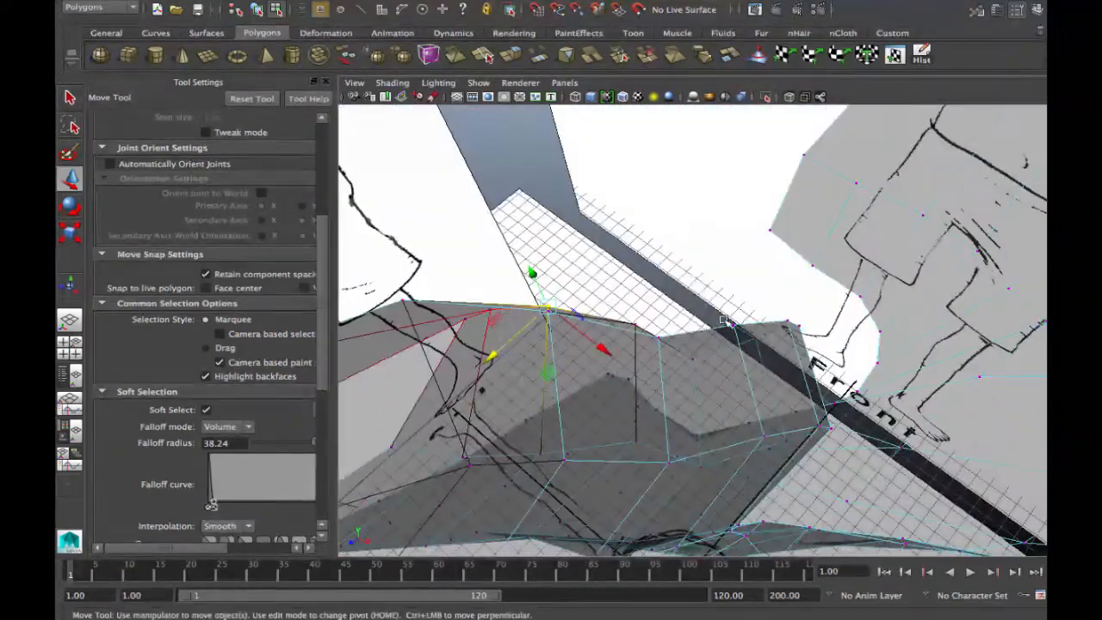
pyautogui.moveTo(769, 326); pyautogui.dragTo(814, 341)
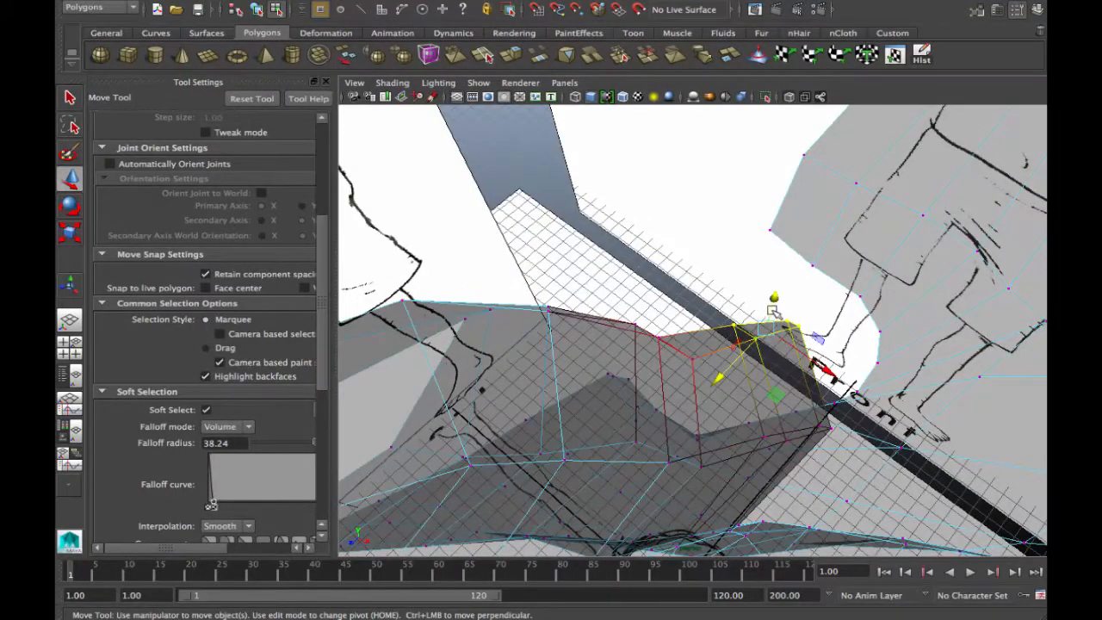
pyautogui.moveTo(731, 373); pyautogui.dragTo(781, 406)
# Move the middle vertices and a neighbouring vertex of the mouth cavity's edge with soft selection to even out its outline
pyautogui.moveTo(617, 305); pyautogui.dragTo(674, 369)
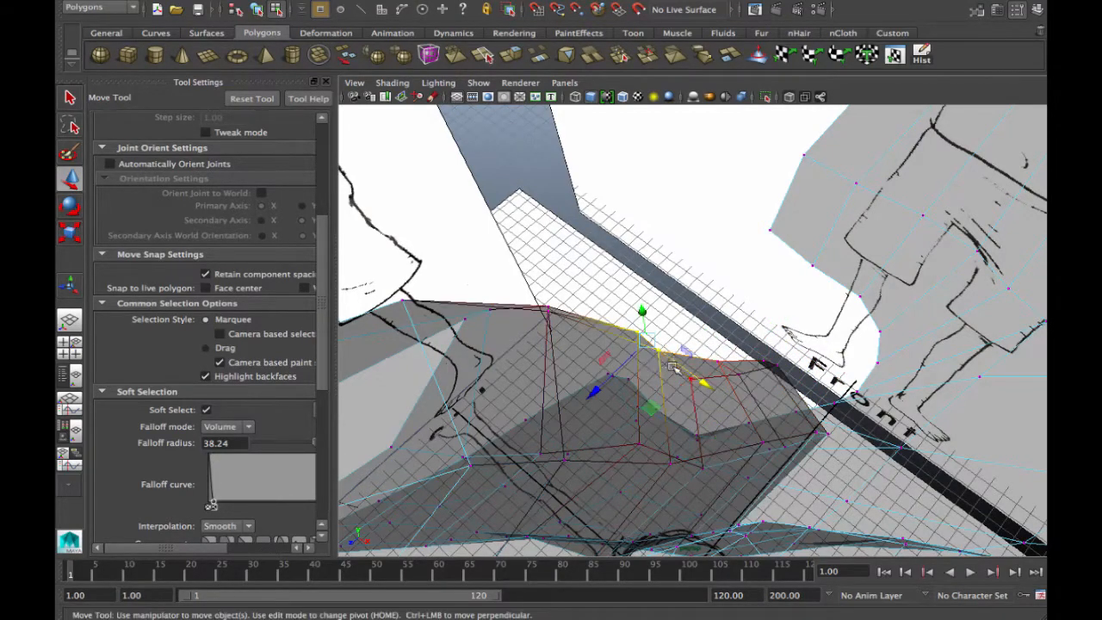
pyautogui.moveTo(601, 391); pyautogui.dragTo(532, 336)
pyautogui.click(693, 267)
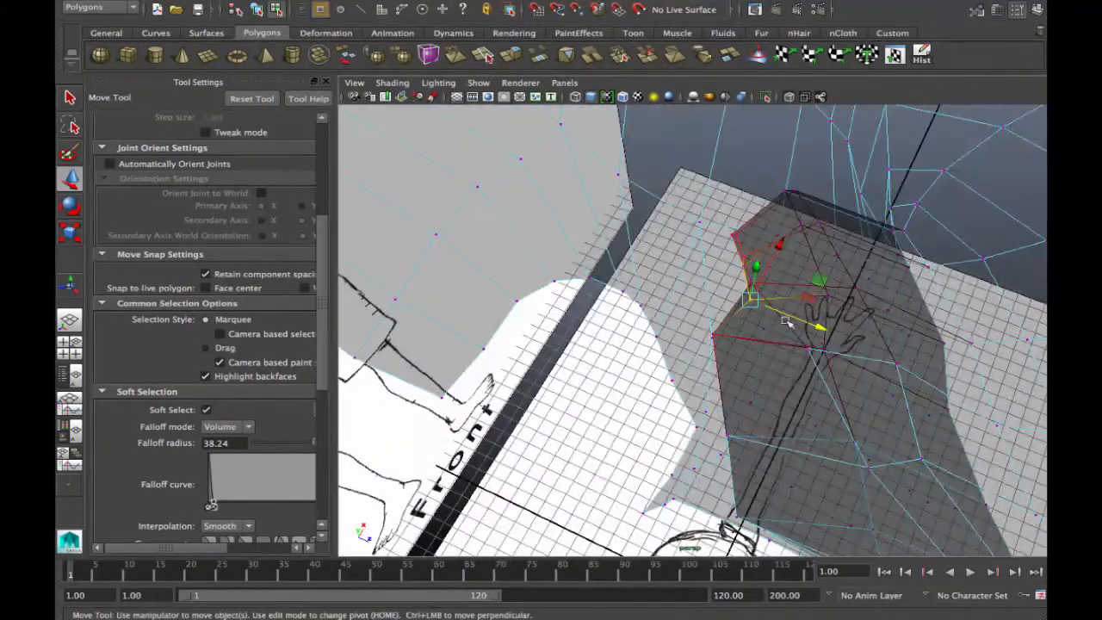
pyautogui.moveTo(823, 327); pyautogui.dragTo(702, 186)
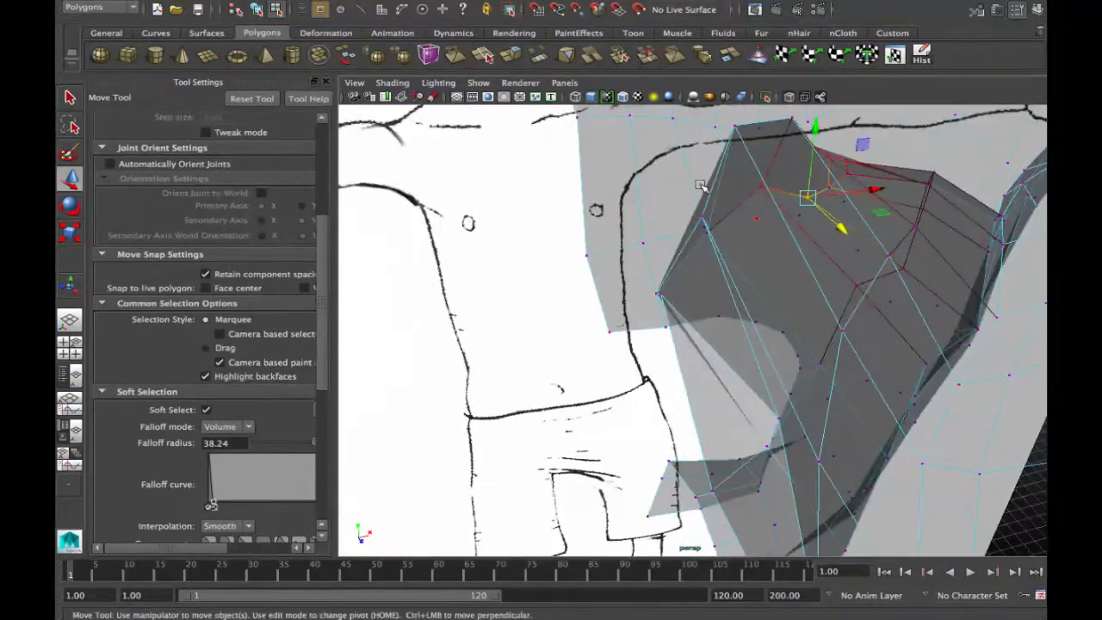
pyautogui.moveTo(846, 330)
pyautogui.keyDown('alt'); pyautogui.mouseDown()
pyautogui.moveTo(826, 345)
pyautogui.moveTo(866, 353)
pyautogui.moveTo(851, 339)
pyautogui.mouseUp(); pyautogui.keyUp('alt')
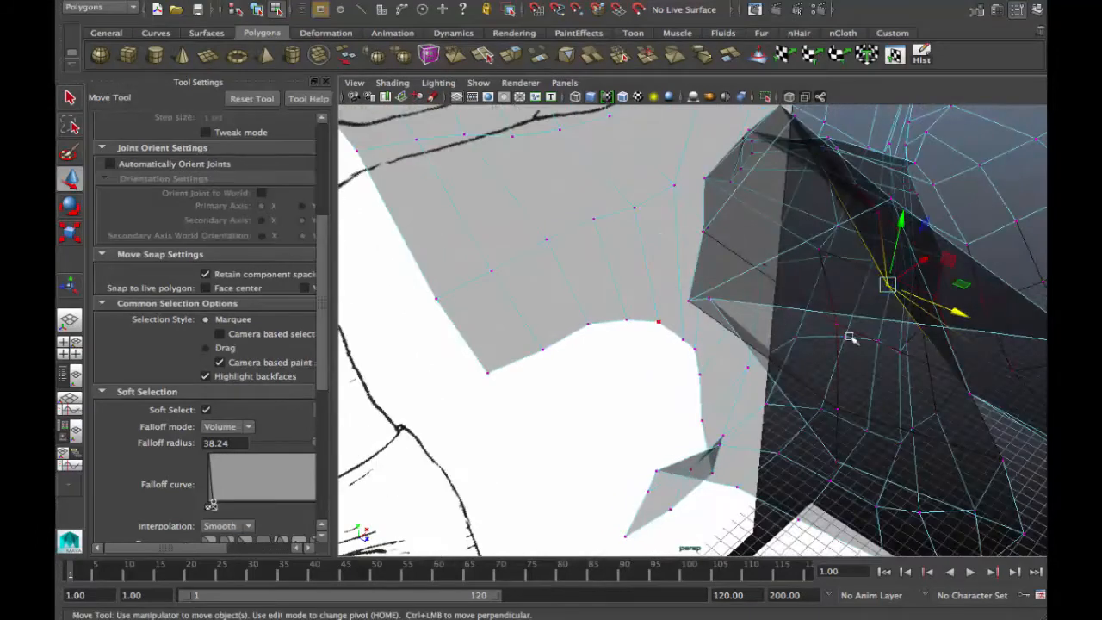
# Turn off Soft Select and raise a single inner mouth cavity vertex along Y
pyautogui.click(206, 410)
pyautogui.keyDown('alt'); pyautogui.moveTo(691, 232); pyautogui.dragTo(800, 257); pyautogui.keyUp('alt')
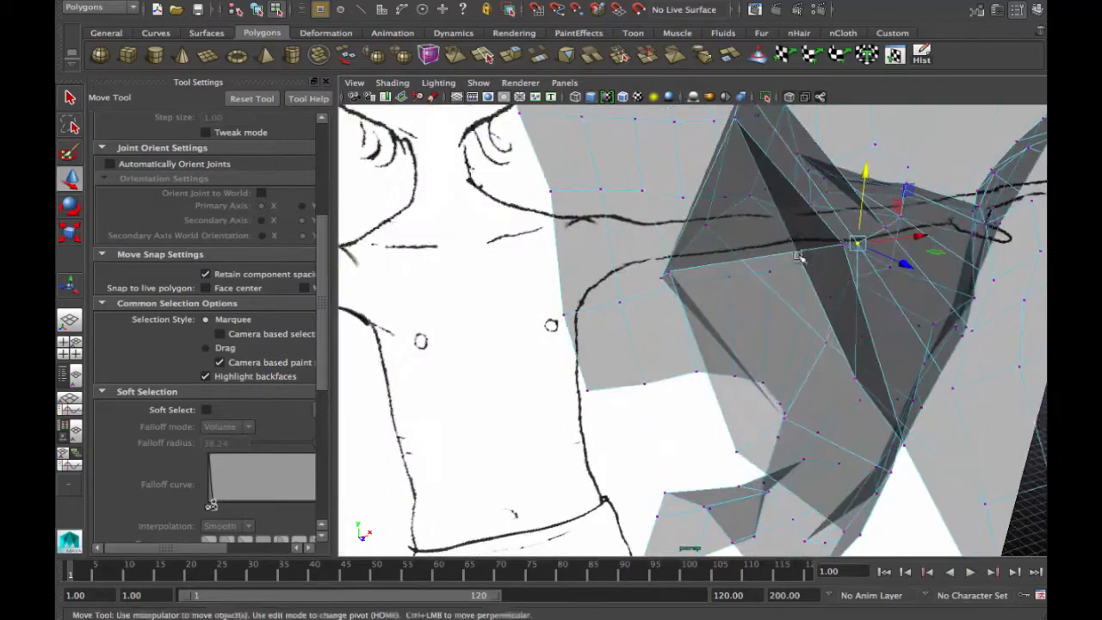
pyautogui.click(855, 379)
pyautogui.moveTo(865, 316); pyautogui.dragTo(872, 231)
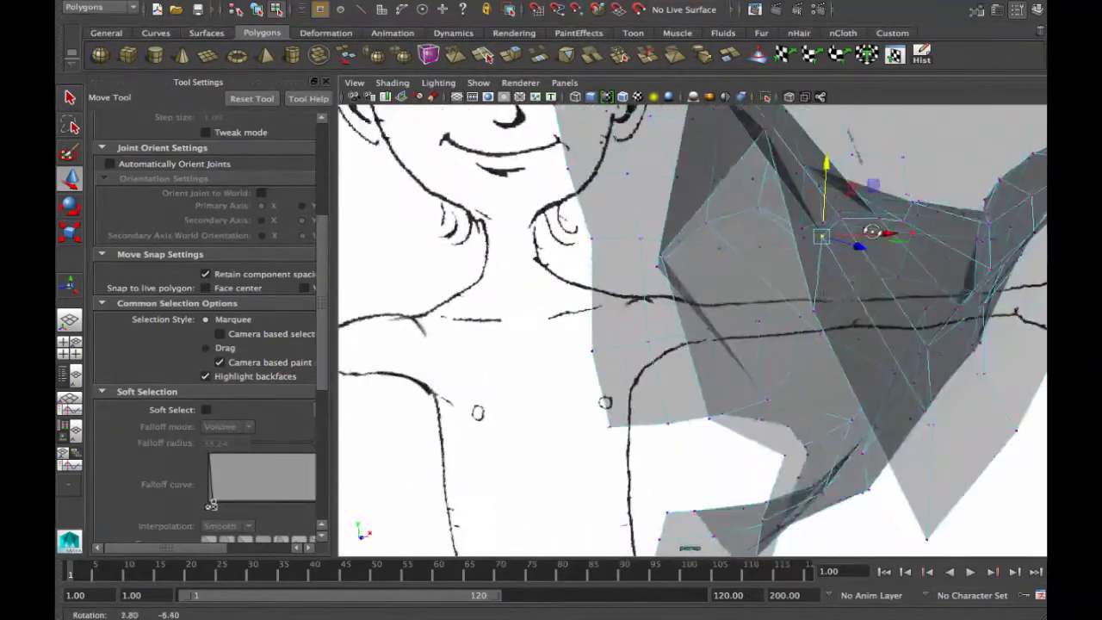
pyautogui.moveTo(826, 163); pyautogui.dragTo(711, 293)
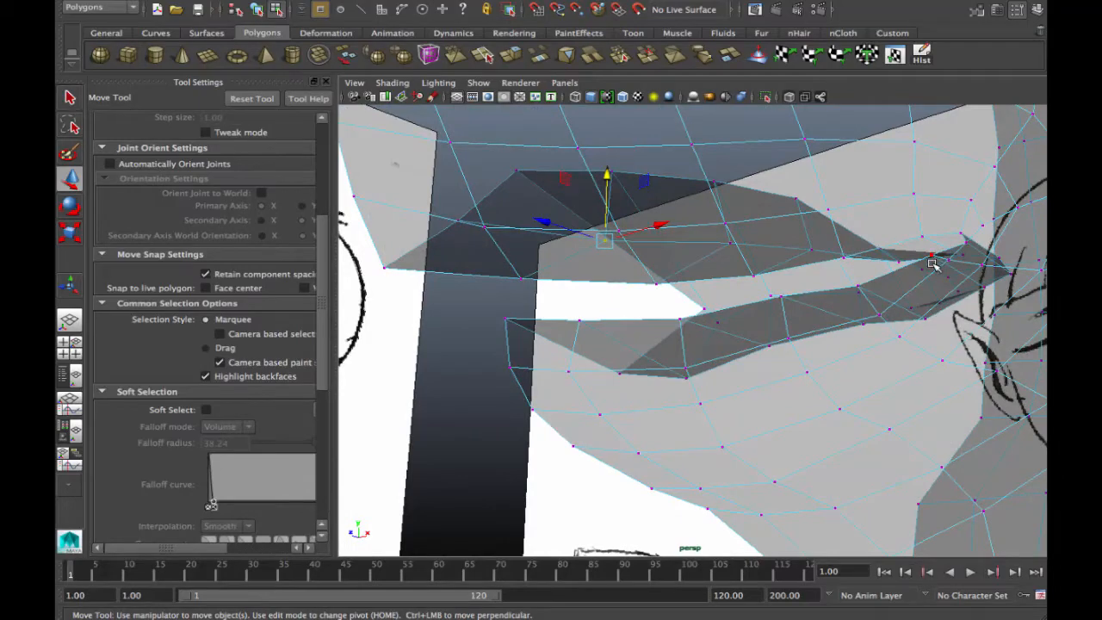
# Turn off X-Ray shading, display the face mesh in smooth preview and check the lips and mouth corner
pyautogui.click(394, 83)
pyautogui.click(400, 230)
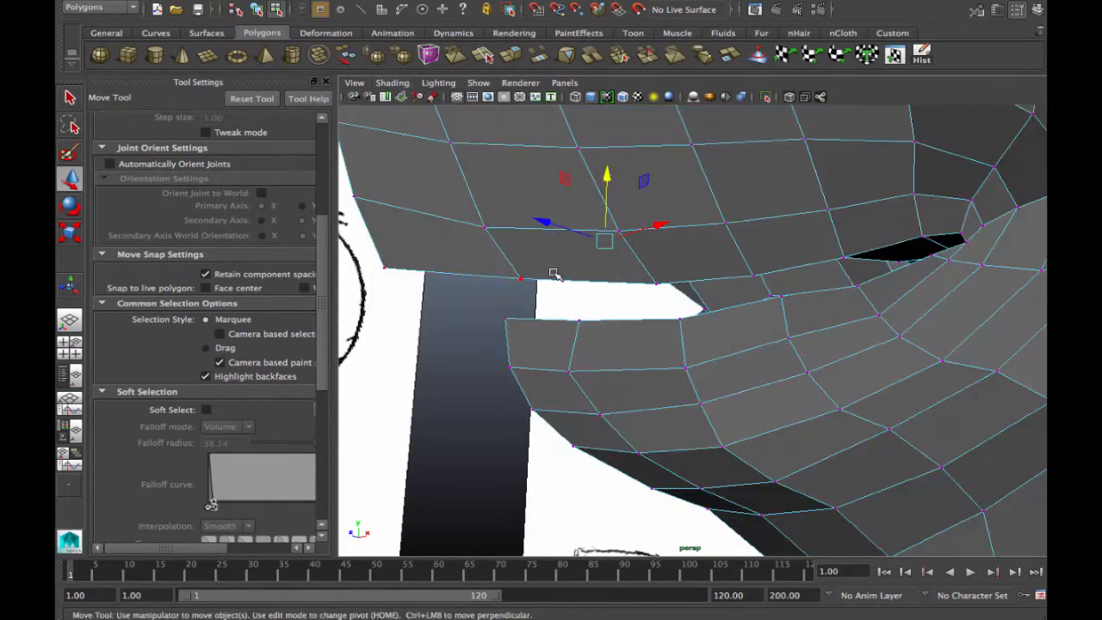
pyautogui.press('3')
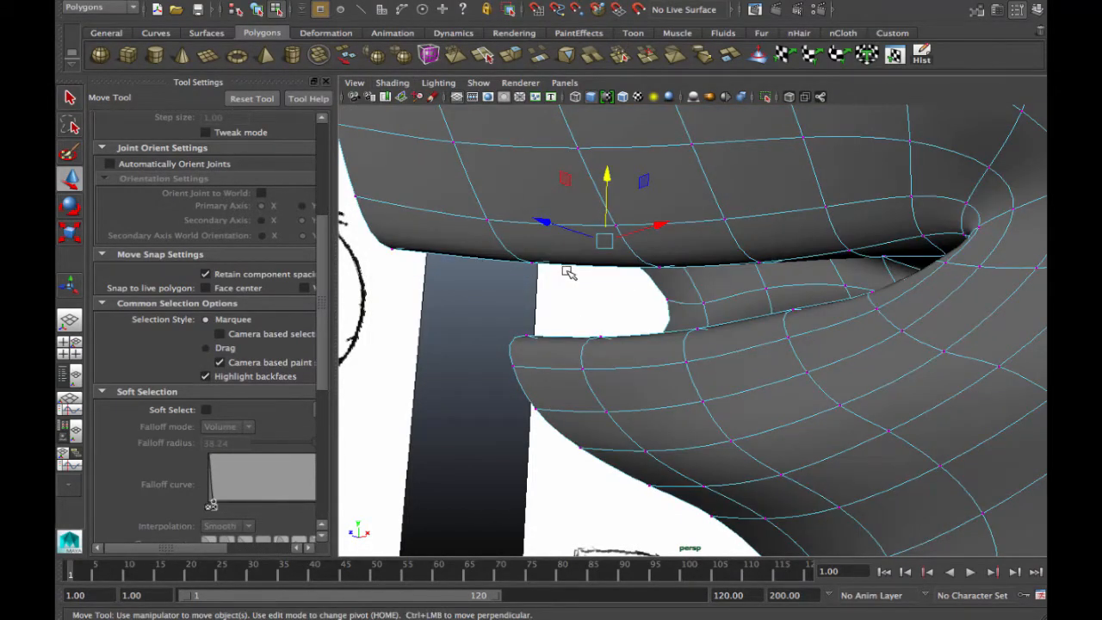
pyautogui.keyDown('alt'); pyautogui.moveTo(673, 242); pyautogui.dragTo(754, 256); pyautogui.keyUp('alt')
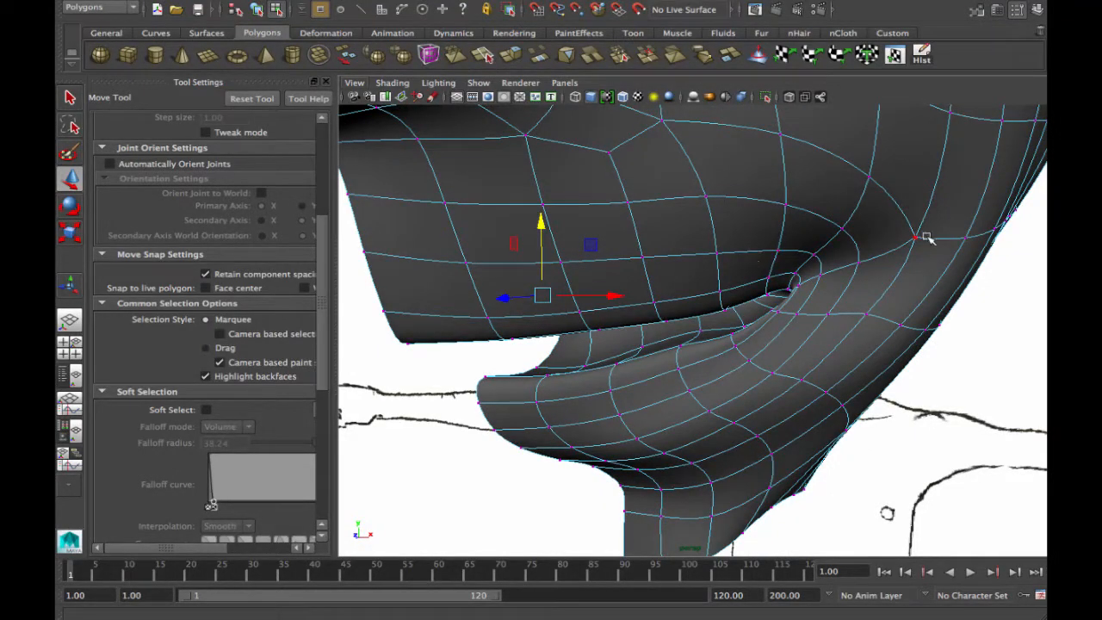
pyautogui.click(856, 255)
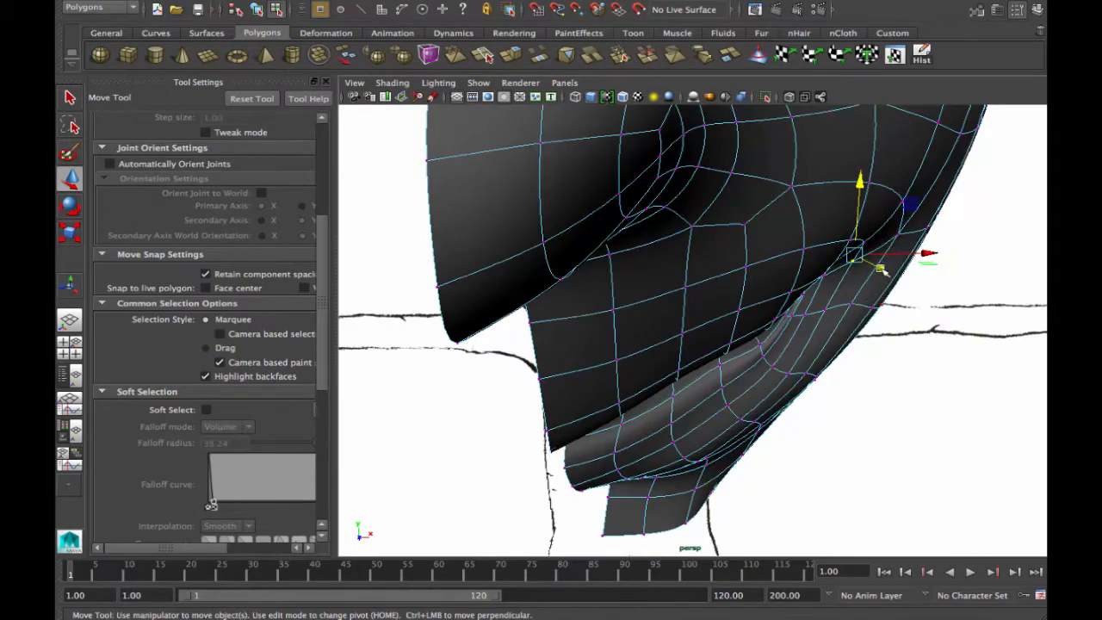
pyautogui.scroll(5, 869, 262)
# Select the face mesh in object mode and sculpt the mouth corner using the Sculpt Geometry Tool's pull operation with upper brush radius 1.4428
pyautogui.rightClick(833, 305)
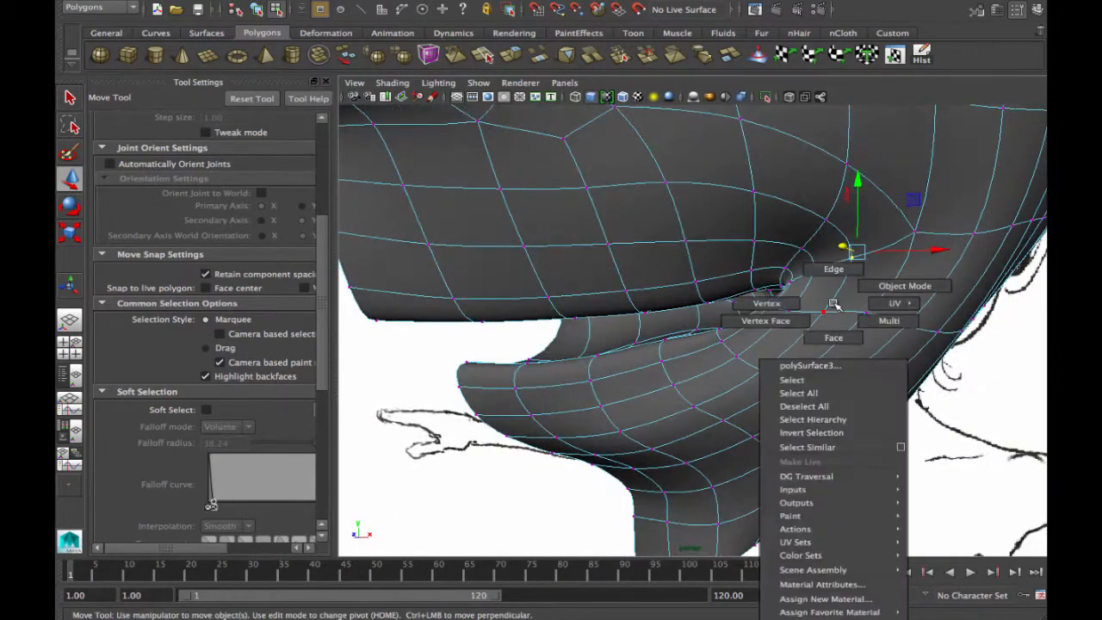
pyautogui.moveTo(833, 304); pyautogui.dragTo(888, 291, button='right')
pyautogui.scroll(3, 830, 303)
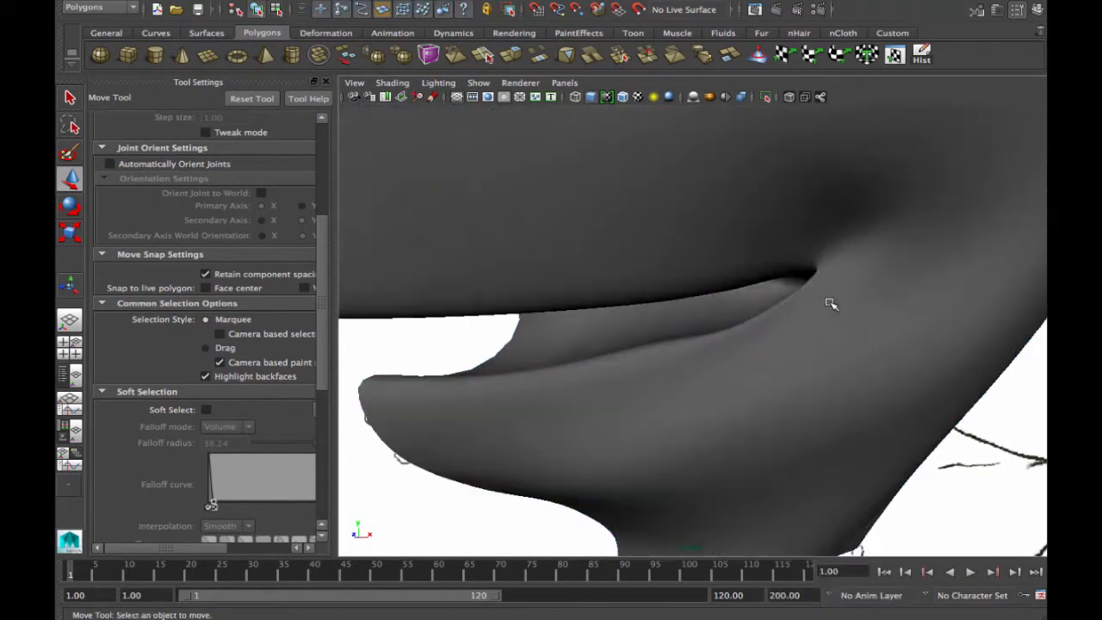
pyautogui.click(830, 304)
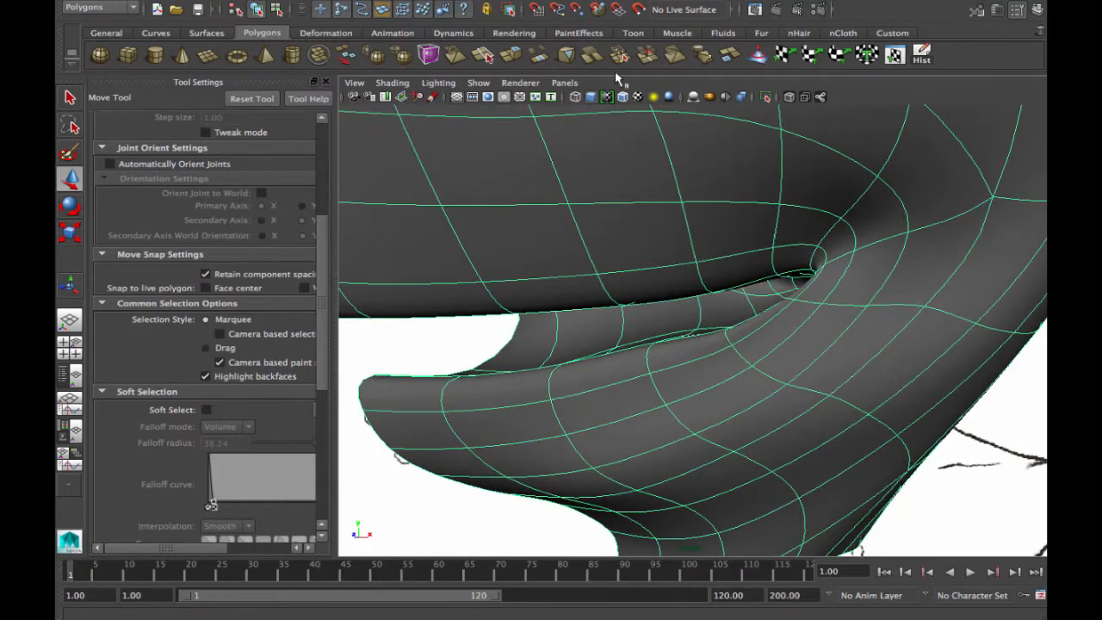
pyautogui.click(757, 55)
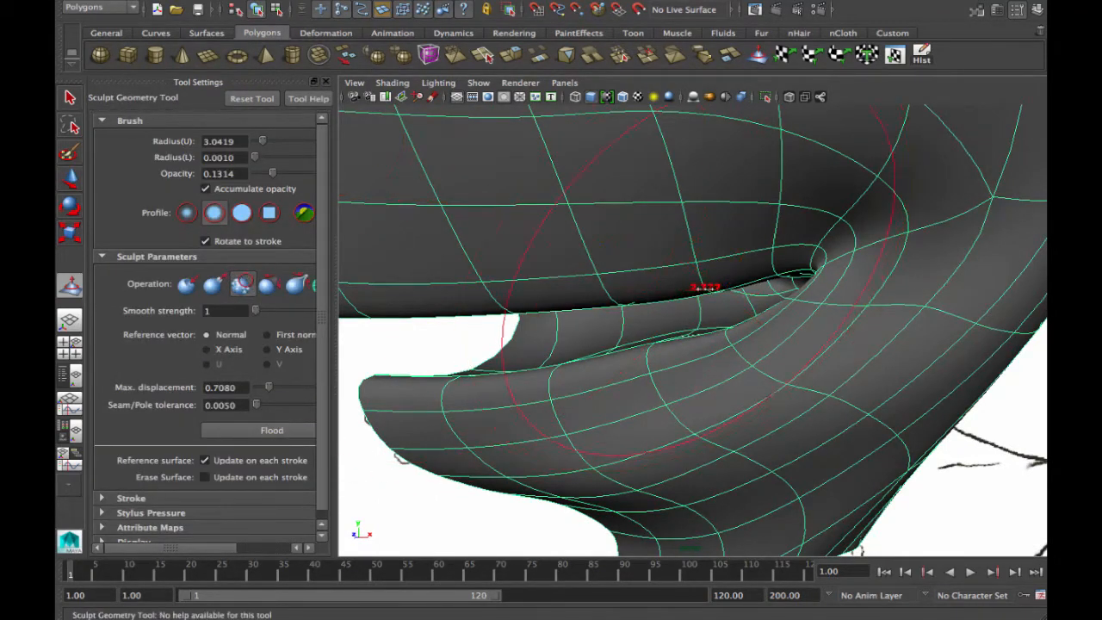
pyautogui.click(214, 283)
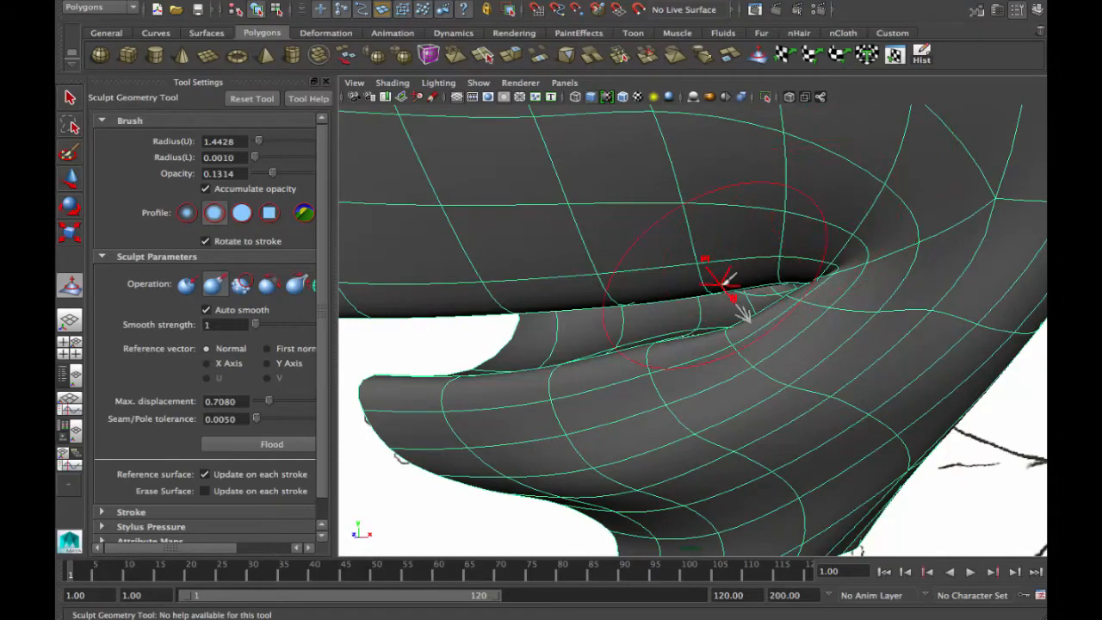
pyautogui.moveTo(724, 279)
pyautogui.keyDown('alt'); pyautogui.mouseDown()
pyautogui.moveTo(755, 298)
pyautogui.moveTo(783, 288)
pyautogui.moveTo(743, 288)
pyautogui.moveTo(721, 272)
pyautogui.moveTo(767, 256)
pyautogui.moveTo(783, 291)
pyautogui.moveTo(731, 266)
pyautogui.moveTo(737, 318)
pyautogui.moveTo(810, 293)
pyautogui.moveTo(763, 307)
pyautogui.moveTo(753, 344)
pyautogui.mouseUp(); pyautogui.keyUp('alt')
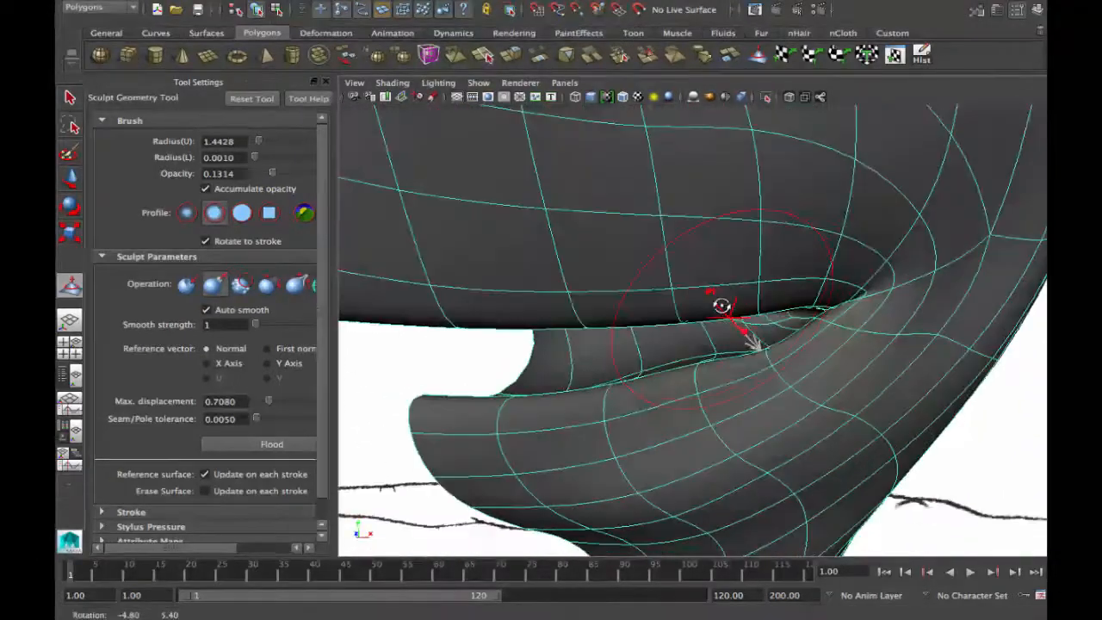
# Insert an edge loop running along the upper and lower lips, close to the lip edges, with the Insert Edge Loop Tool
pyautogui.keyDown('alt'); pyautogui.moveTo(660, 160); pyautogui.dragTo(568, 121); pyautogui.keyUp('alt')
pyautogui.click(512, 0)
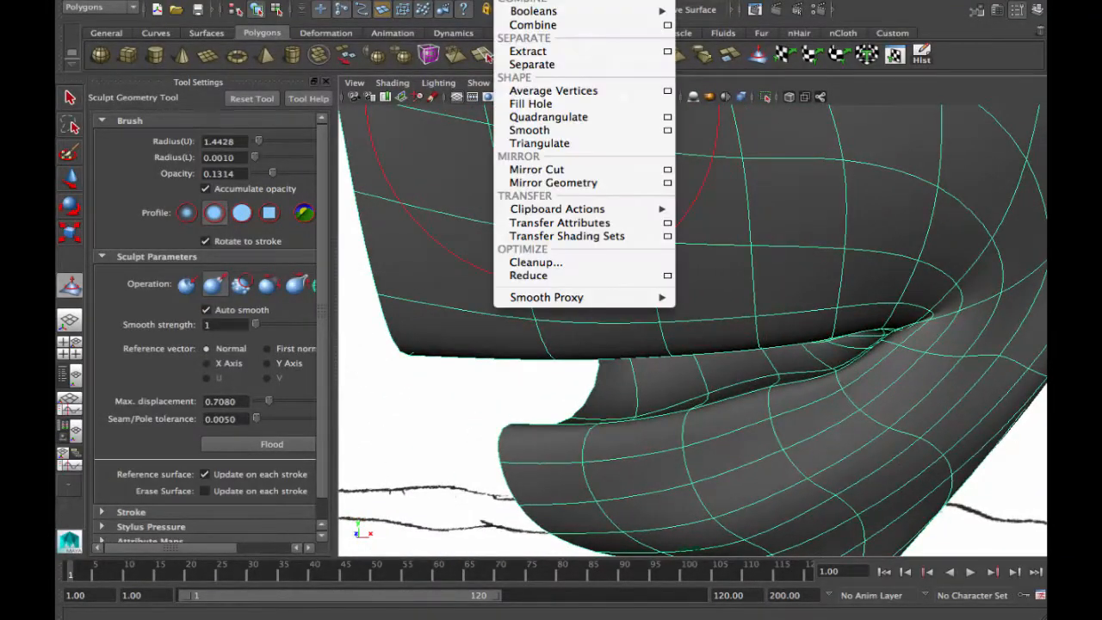
pyautogui.moveTo(564, 1)
pyautogui.moveTo(637, 1)
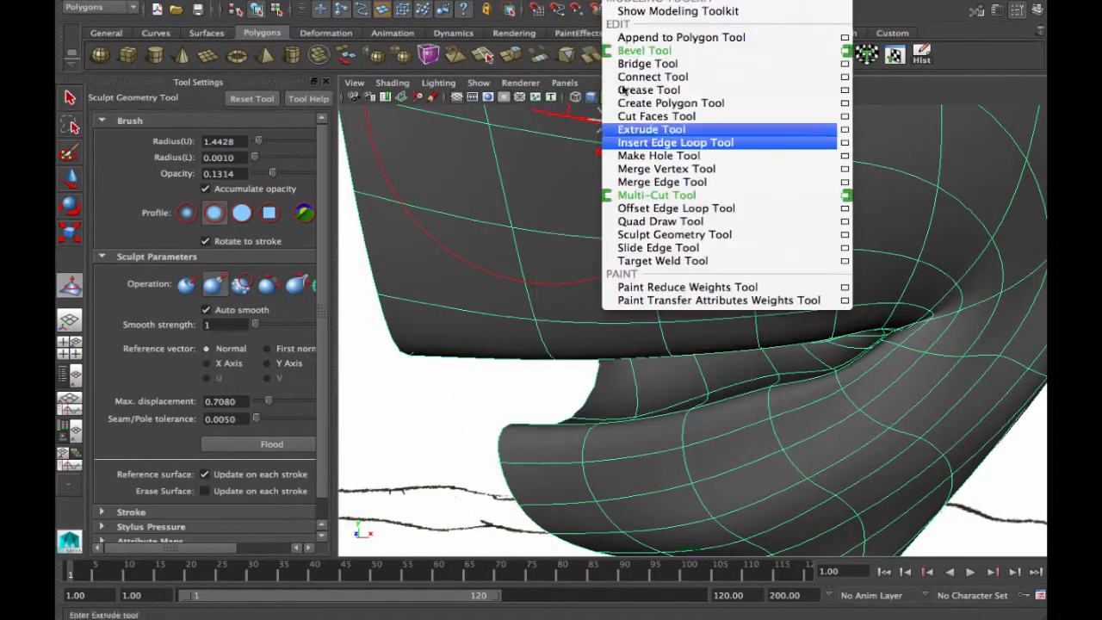
pyautogui.click(664, 140)
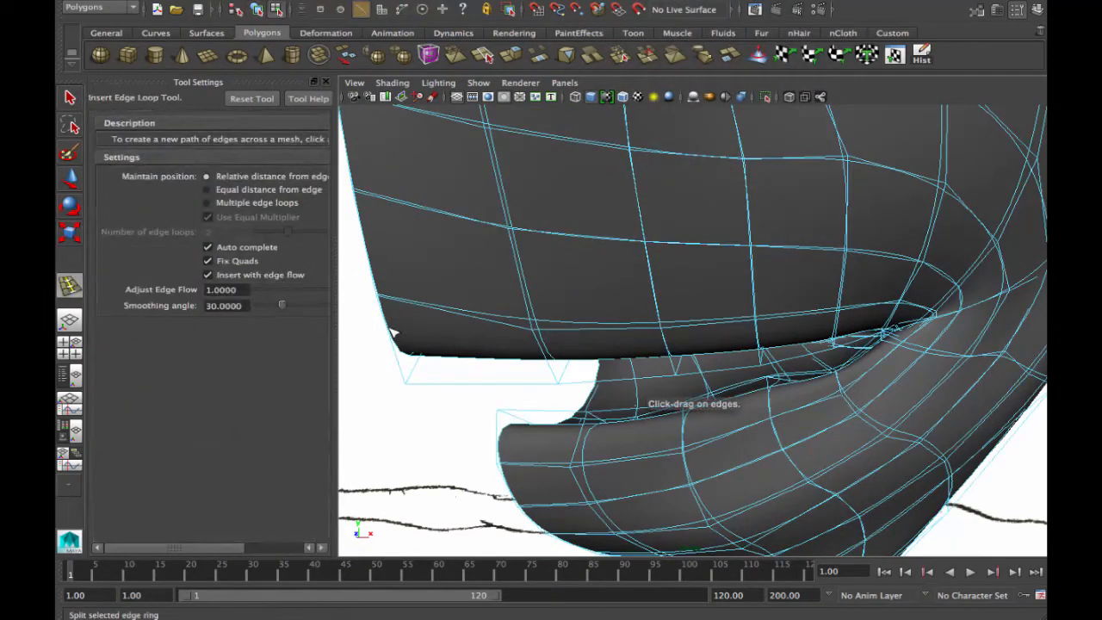
pyautogui.moveTo(391, 332); pyautogui.dragTo(433, 301)
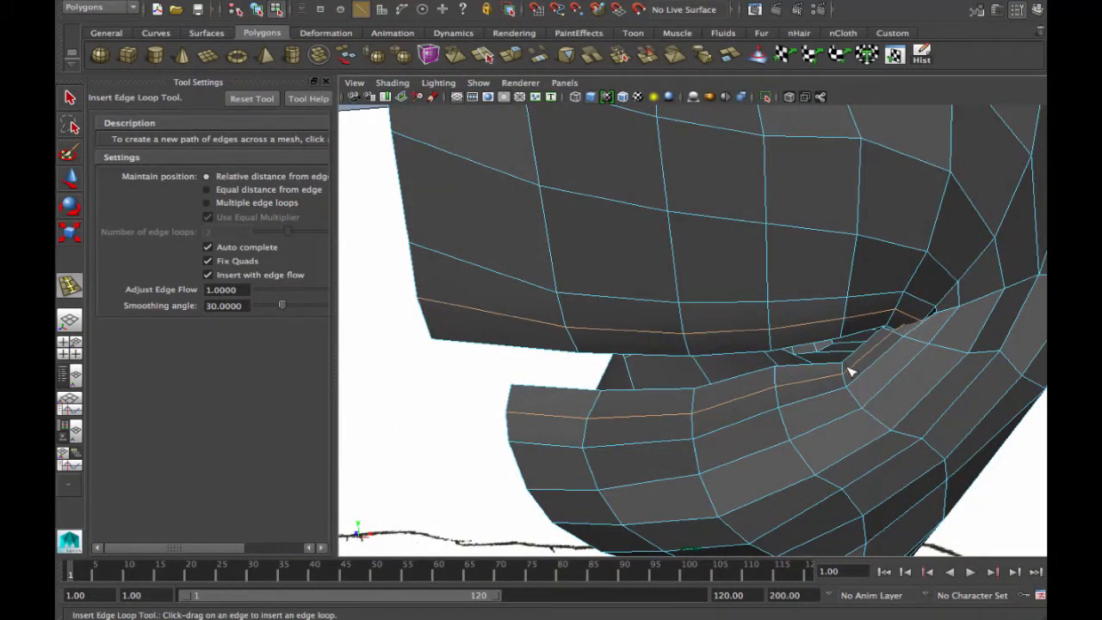
# Turn on X-Ray shading and switch the face mesh to vertex selection at the mouth corner, undoing any accidental extra edge loop
pyautogui.moveTo(850, 372)
pyautogui.keyDown('alt'); pyautogui.mouseDown()
pyautogui.moveTo(955, 386)
pyautogui.moveTo(745, 387)
pyautogui.moveTo(778, 340)
pyautogui.moveTo(623, 236)
pyautogui.mouseUp(); pyautogui.keyUp('alt')
pyautogui.click(392, 82)
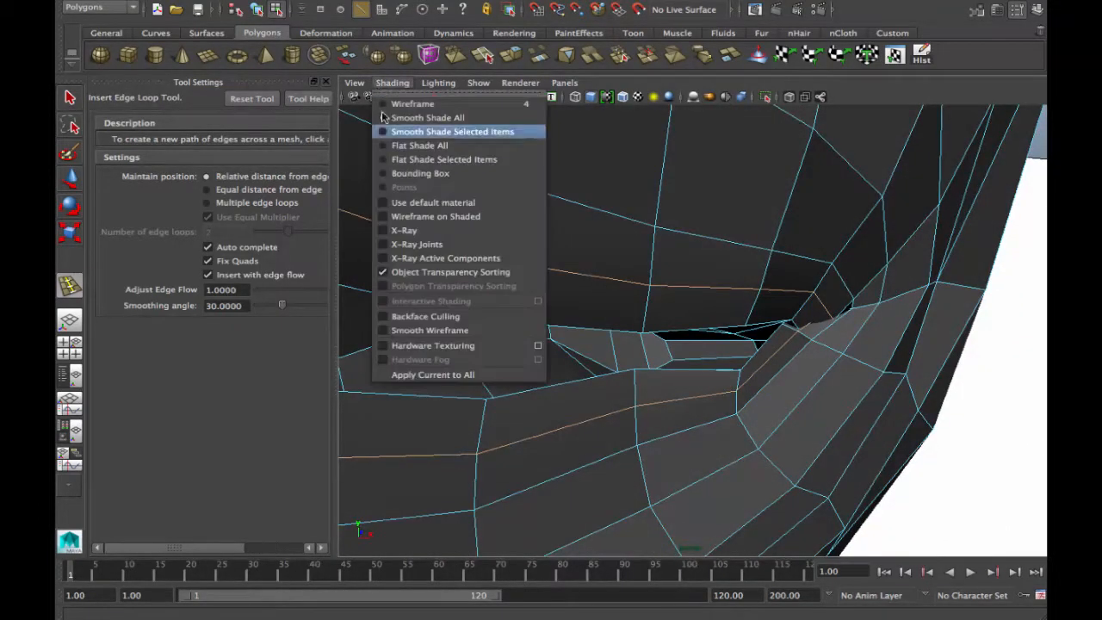
pyautogui.click(410, 231)
pyautogui.rightClick(810, 369)
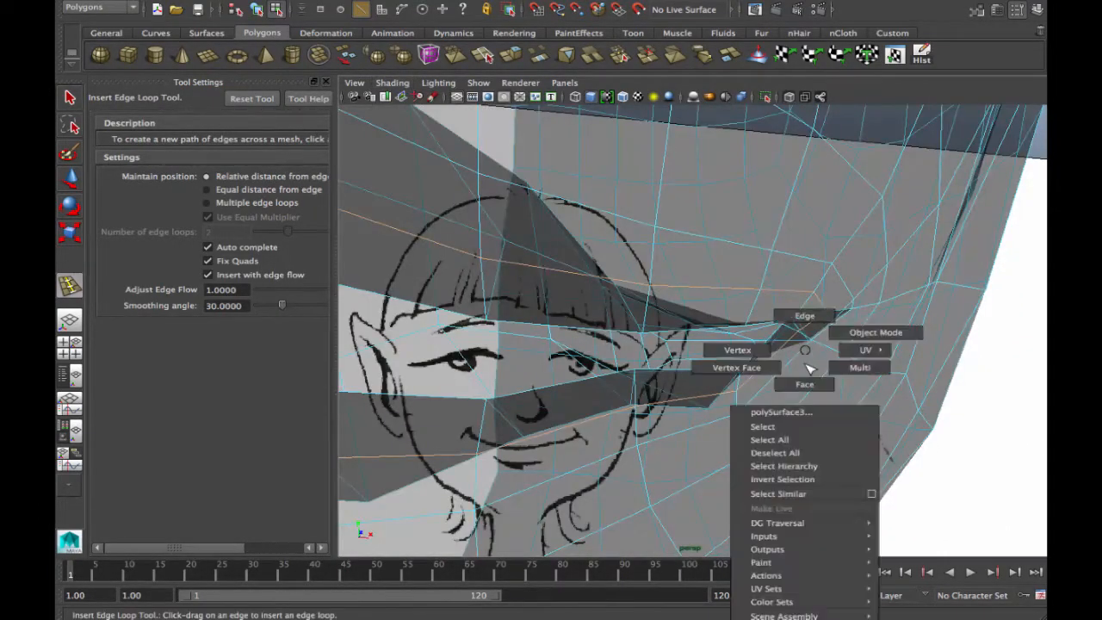
pyautogui.moveTo(770, 353); pyautogui.dragTo(772, 353, button='right')
pyautogui.keyDown('alt'); pyautogui.moveTo(775, 351); pyautogui.dragTo(722, 353); pyautogui.keyUp('alt')
pyautogui.moveTo(764, 317); pyautogui.dragTo(771, 320)
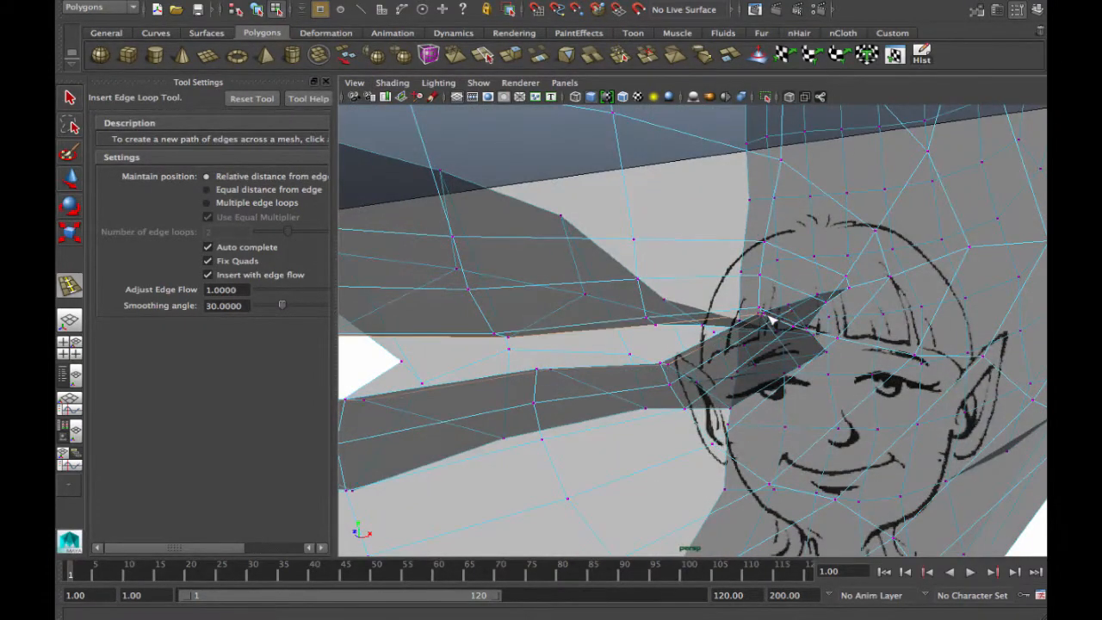
pyautogui.hotkey('ctrl', 'z')
# Lower two neighbouring vertices at the inner mouth corner along Y with the Move Tool
pyautogui.press('w')
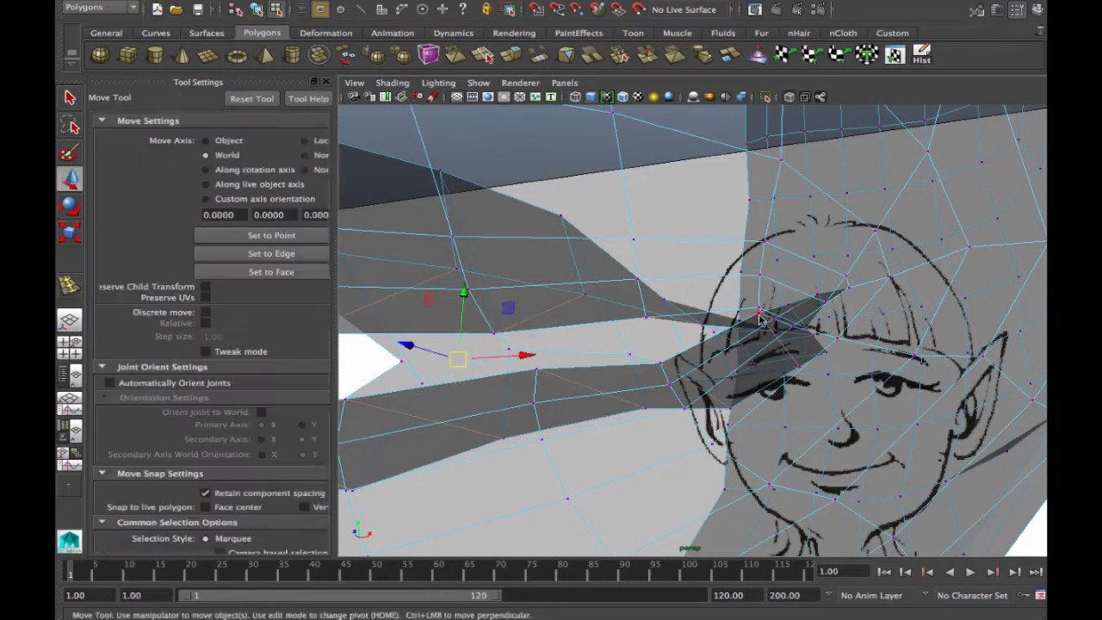
pyautogui.click(773, 309)
pyautogui.moveTo(756, 245); pyautogui.dragTo(762, 256)
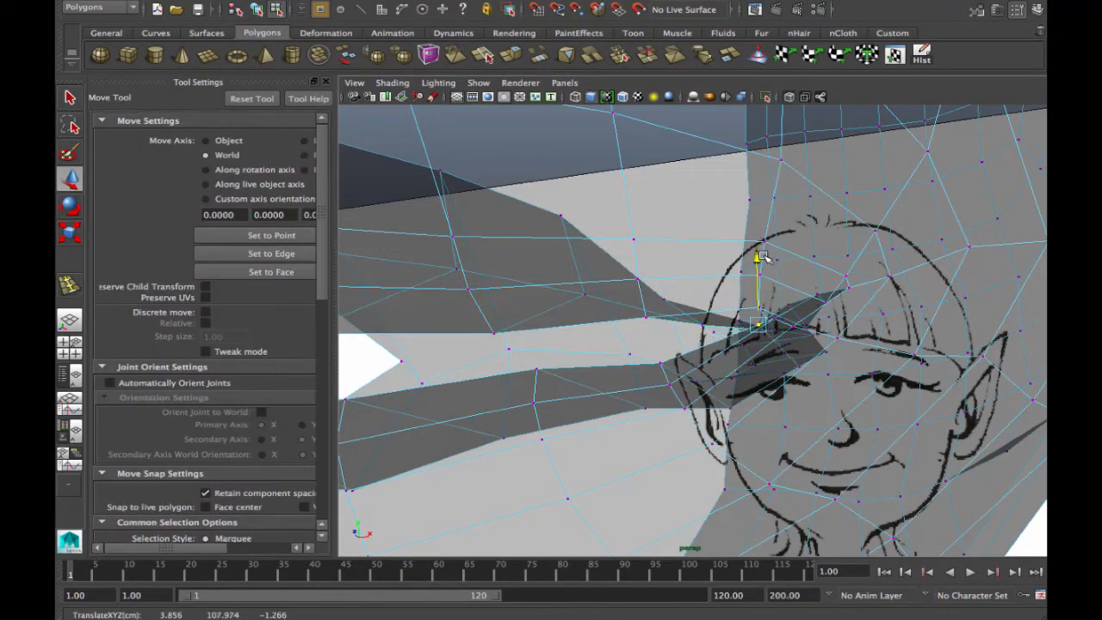
pyautogui.click(787, 302)
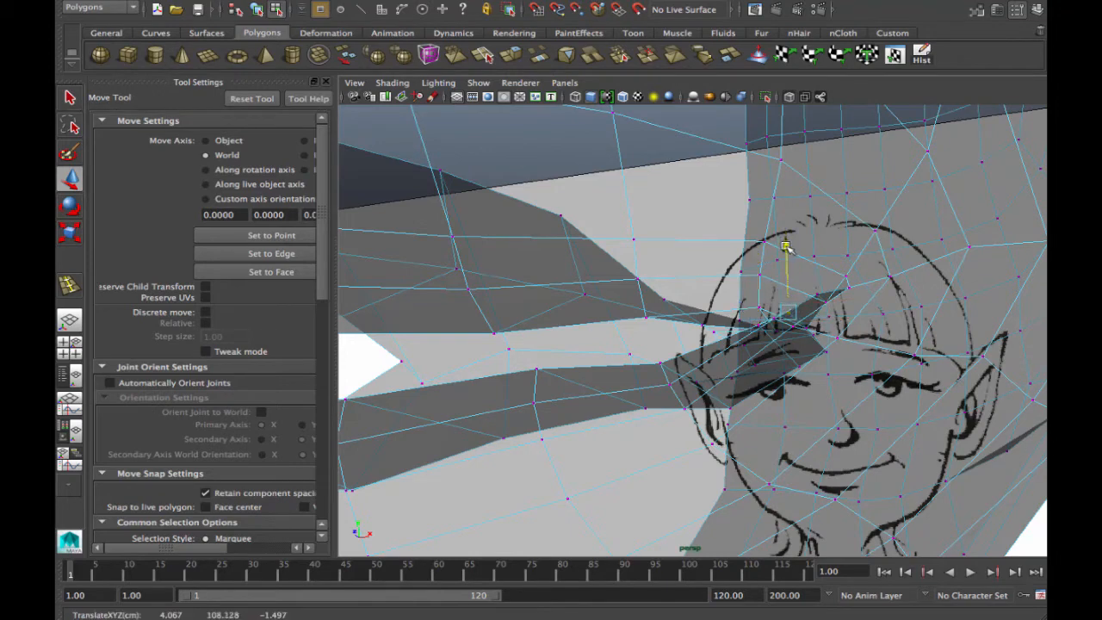